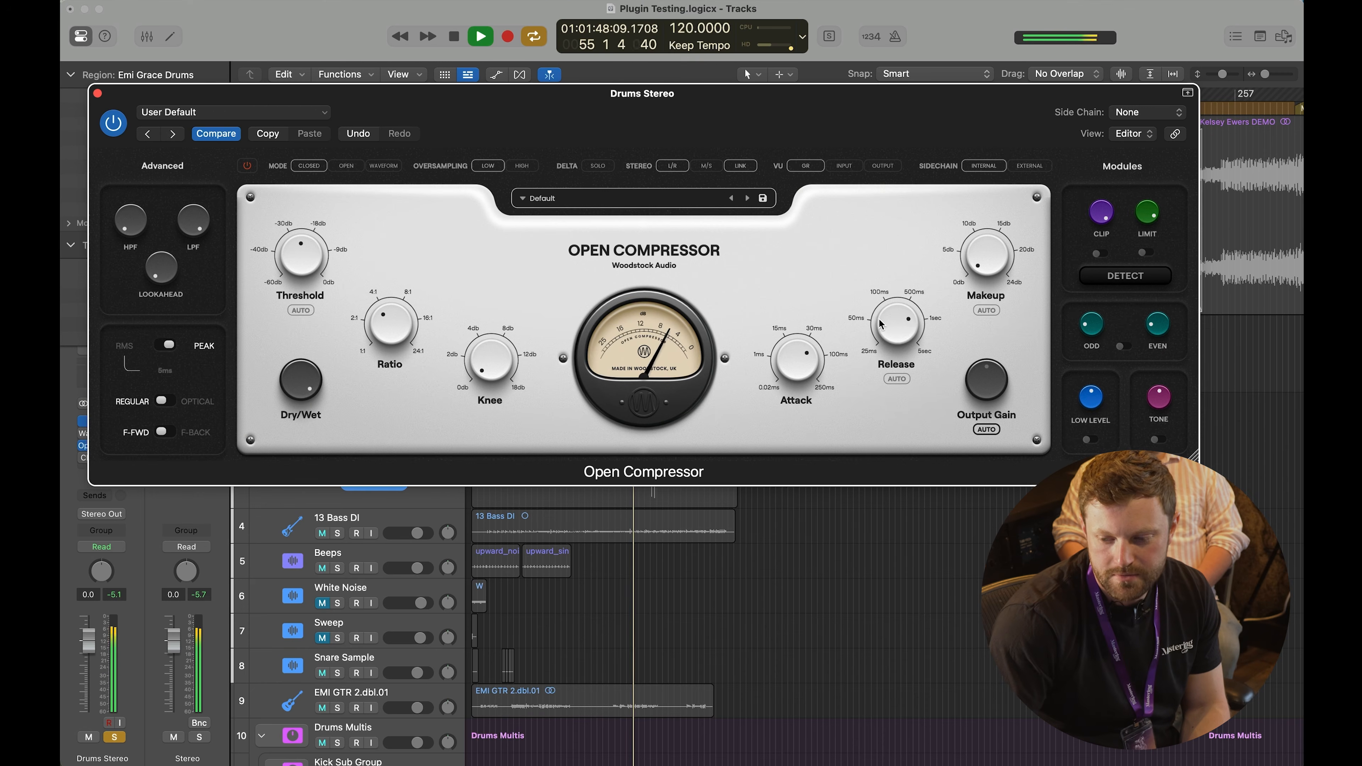
Step: Audition long and short release times on the drum compressor during playback, leaving the release at a short setting
mouse_move(554, 362)
drag(878, 322, 873, 409)
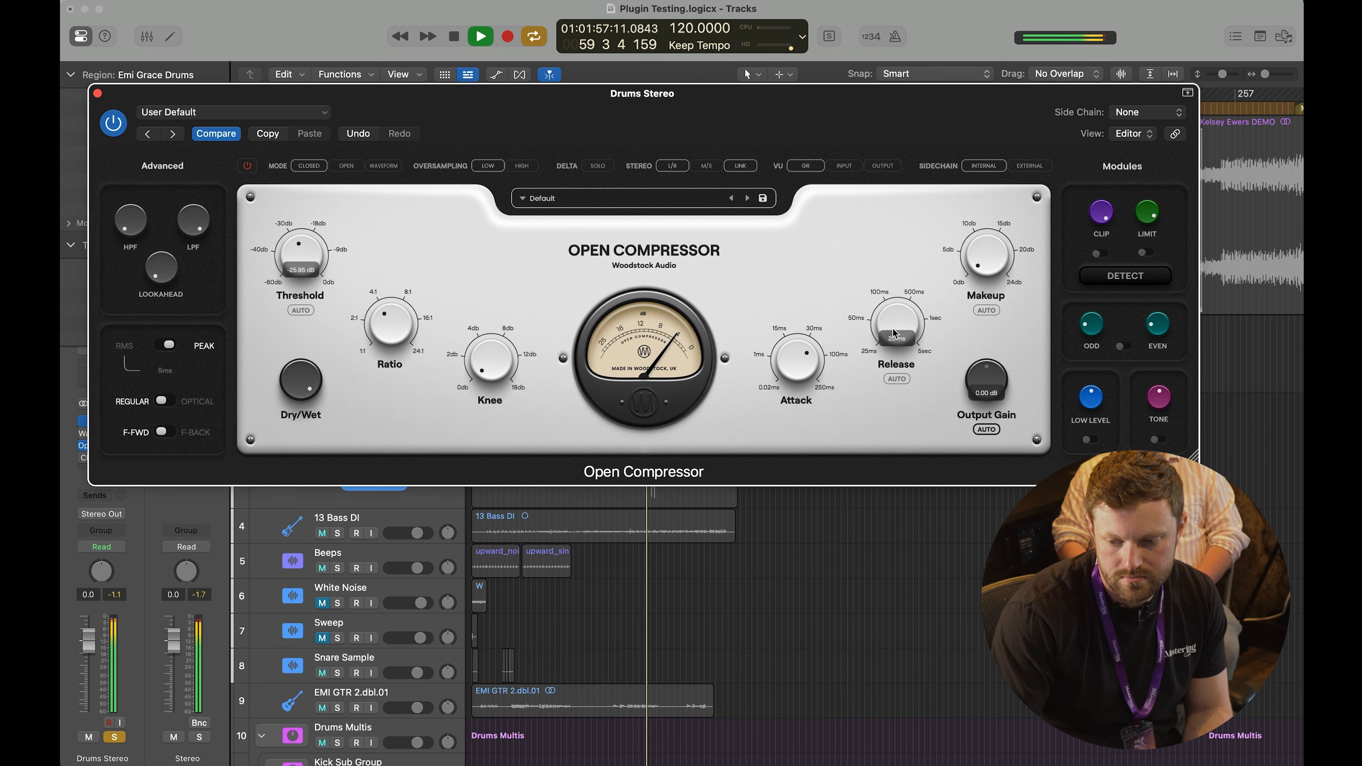
mouse_move(900, 314)
mouse_down()
mouse_move(886, 253)
mouse_move(898, 326)
mouse_up()
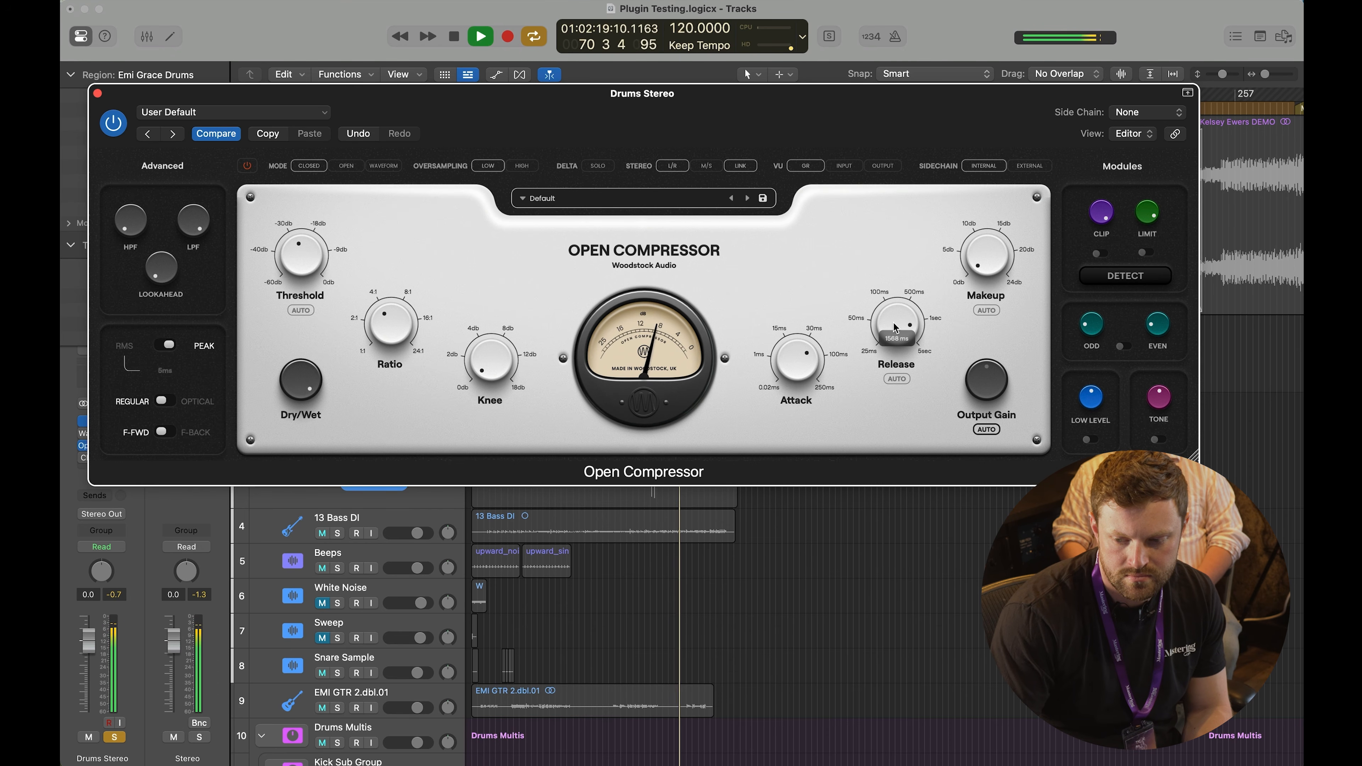
drag(894, 323, 891, 420)
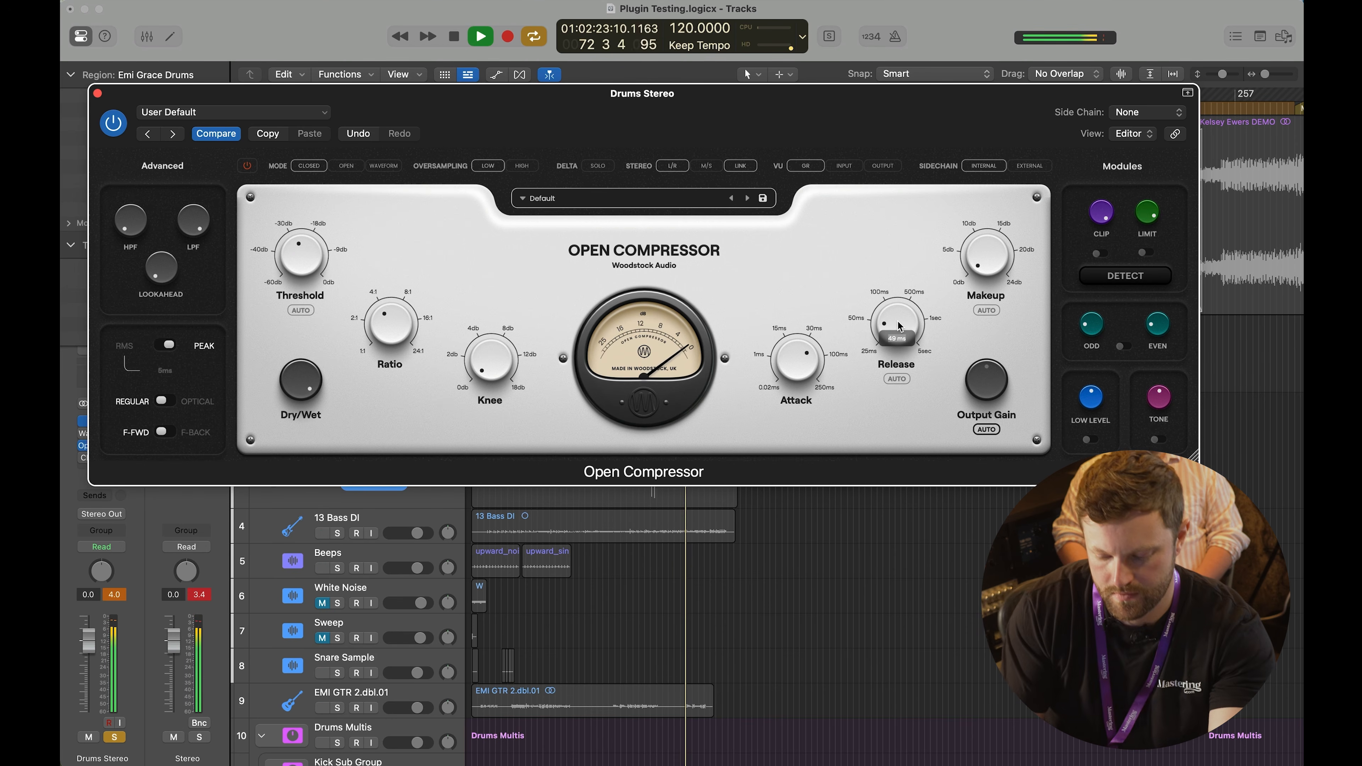
scroll(899, 326, up, 1)
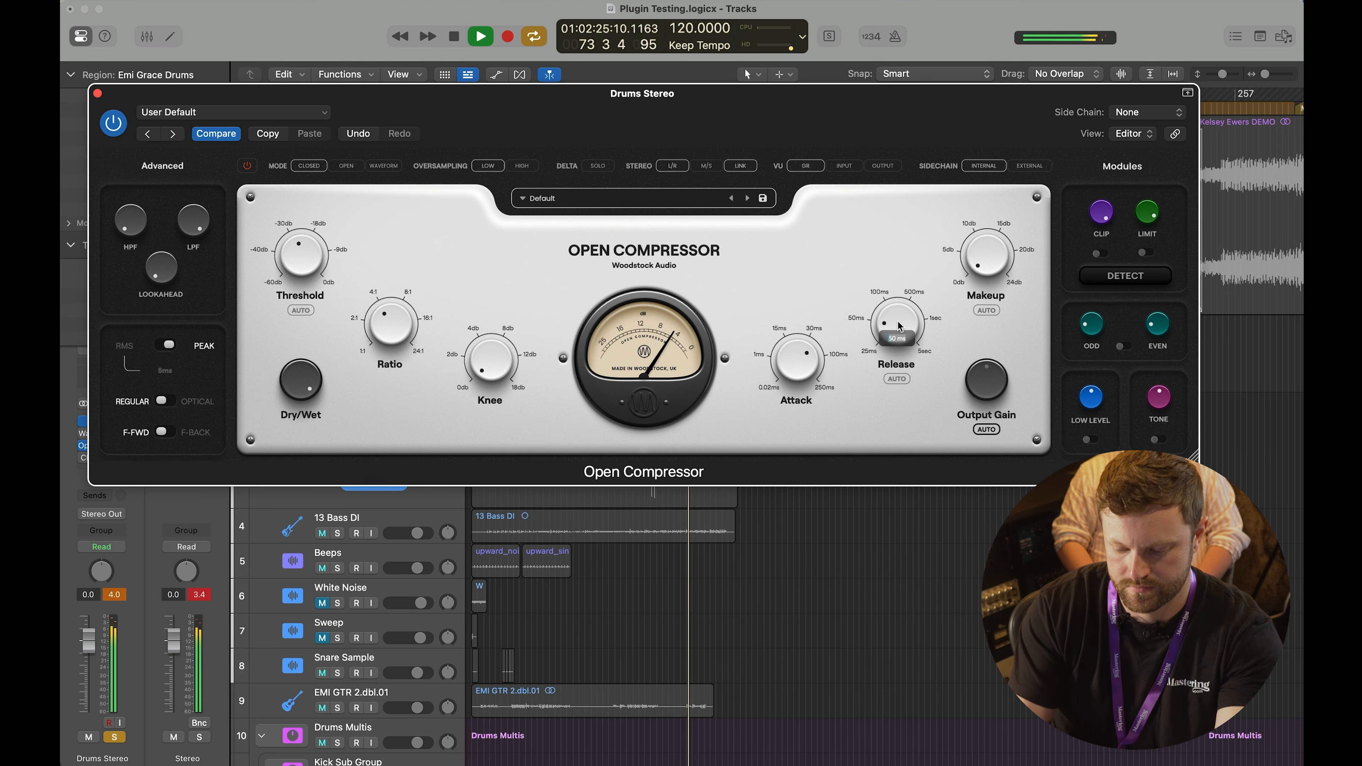
Step: Try a release time of 1000 ms on the drum compressor, and stop playback
text(1000)
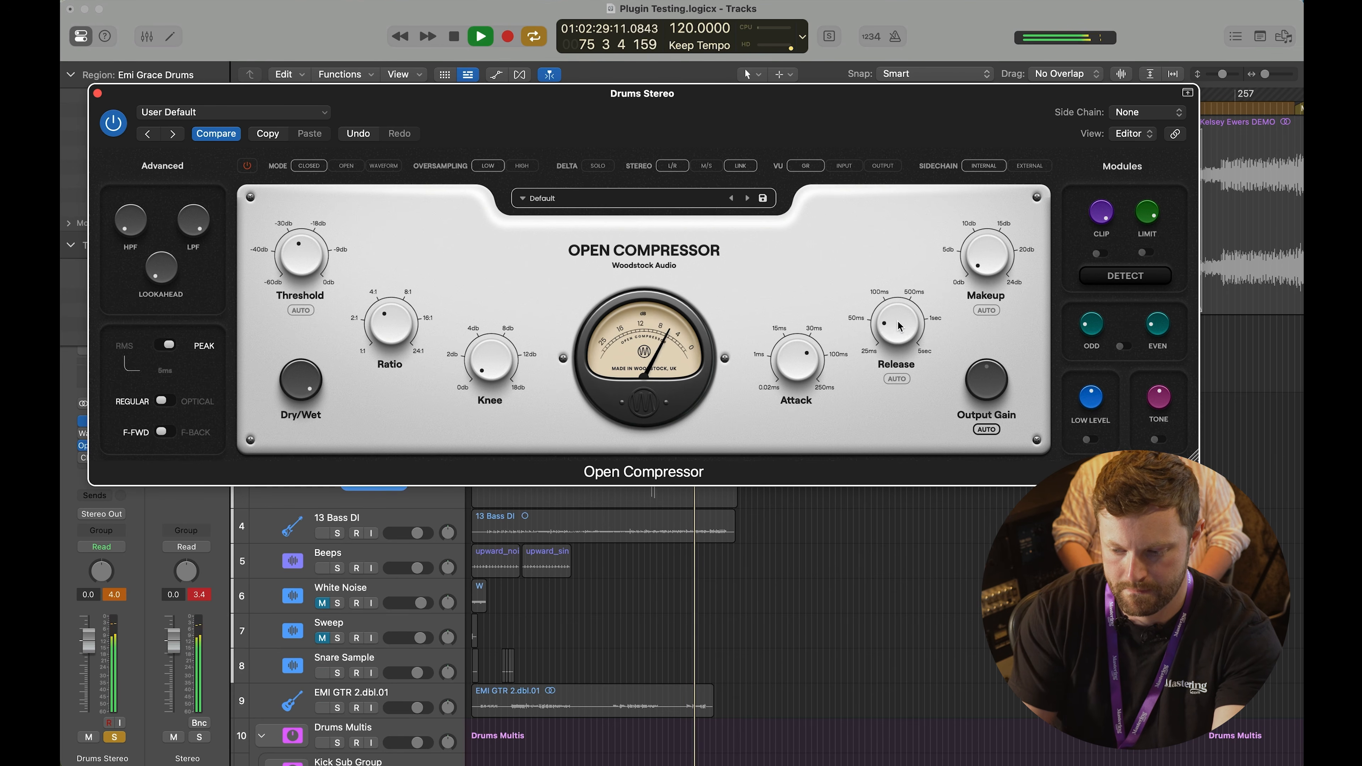
click(899, 326)
text(1000)
key(Return)
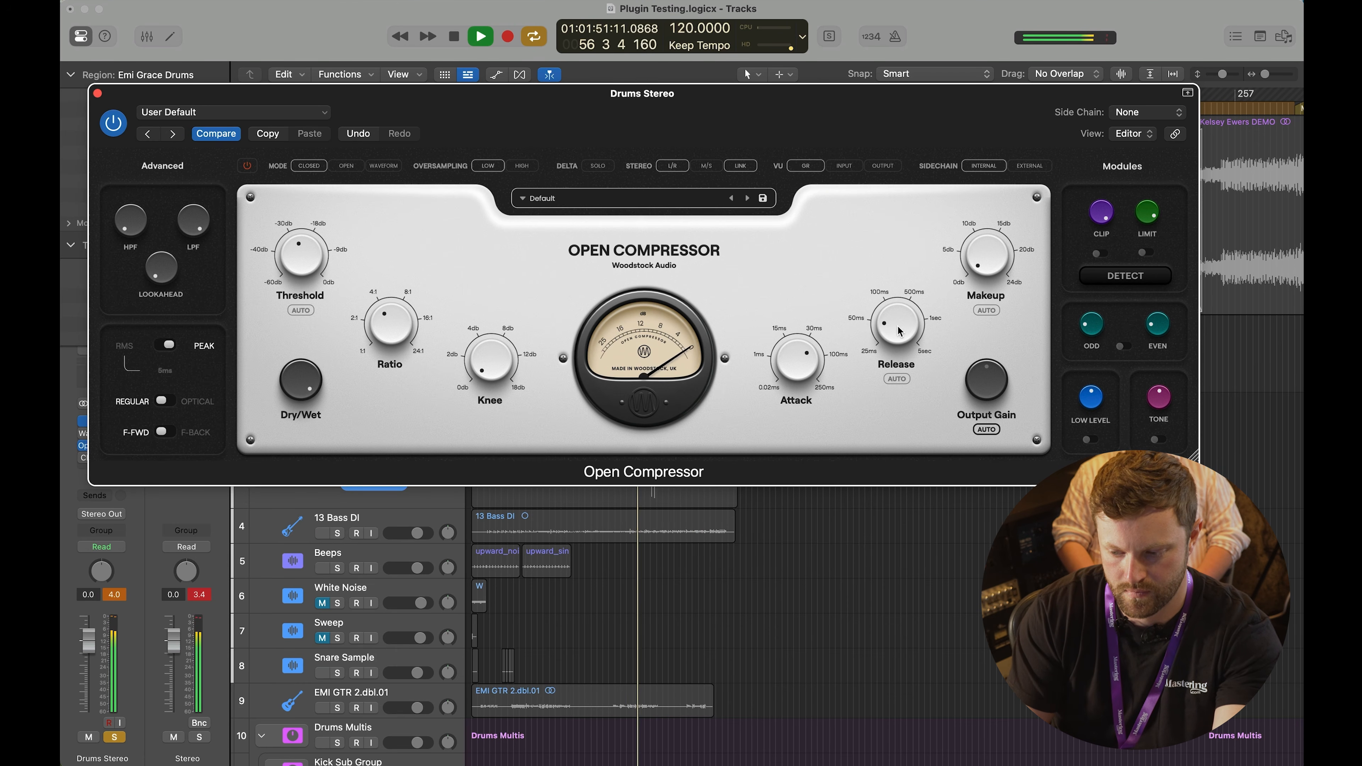
key(space)
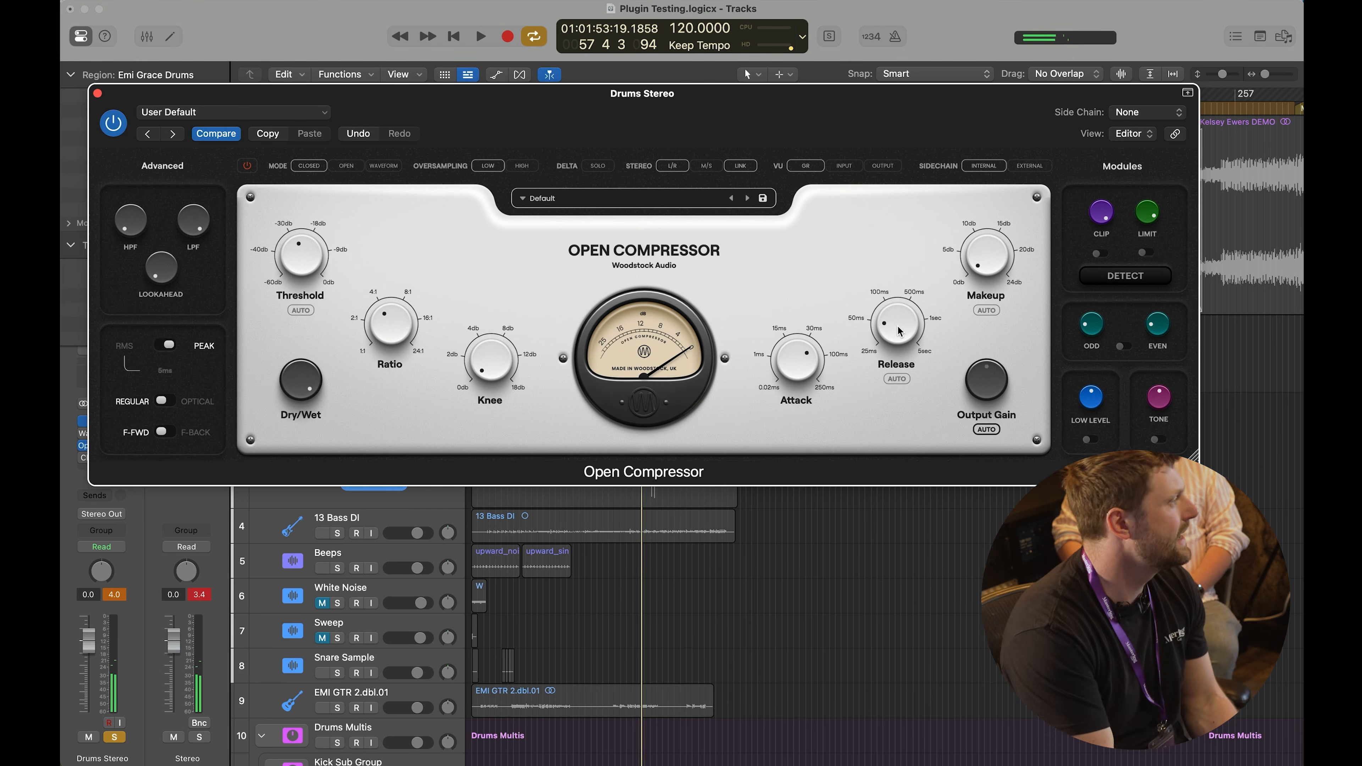
Step: Lengthen the compressor's release slightly and audition the knee during playback, leaving the knee at about 1.84 dB
drag(899, 331, 905, 294)
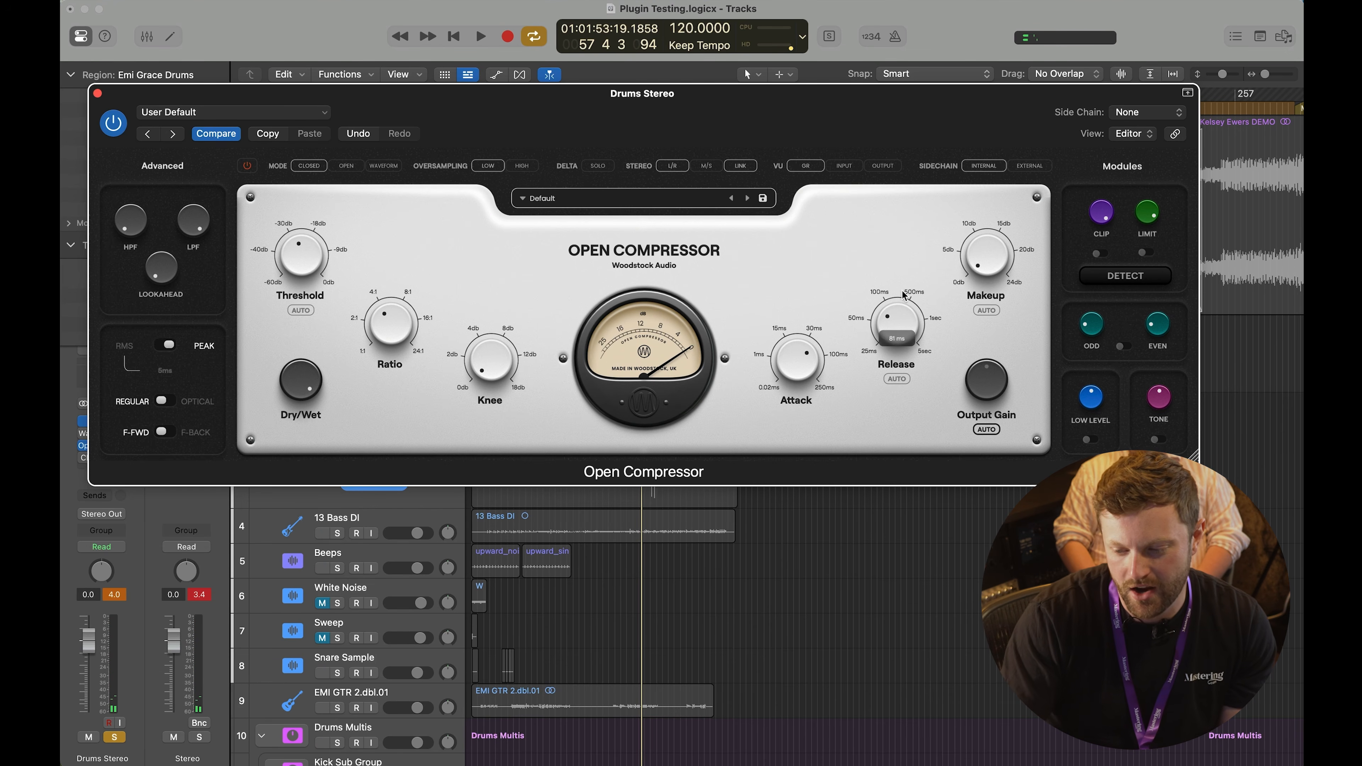
key(space)
drag(501, 346, 380, 70)
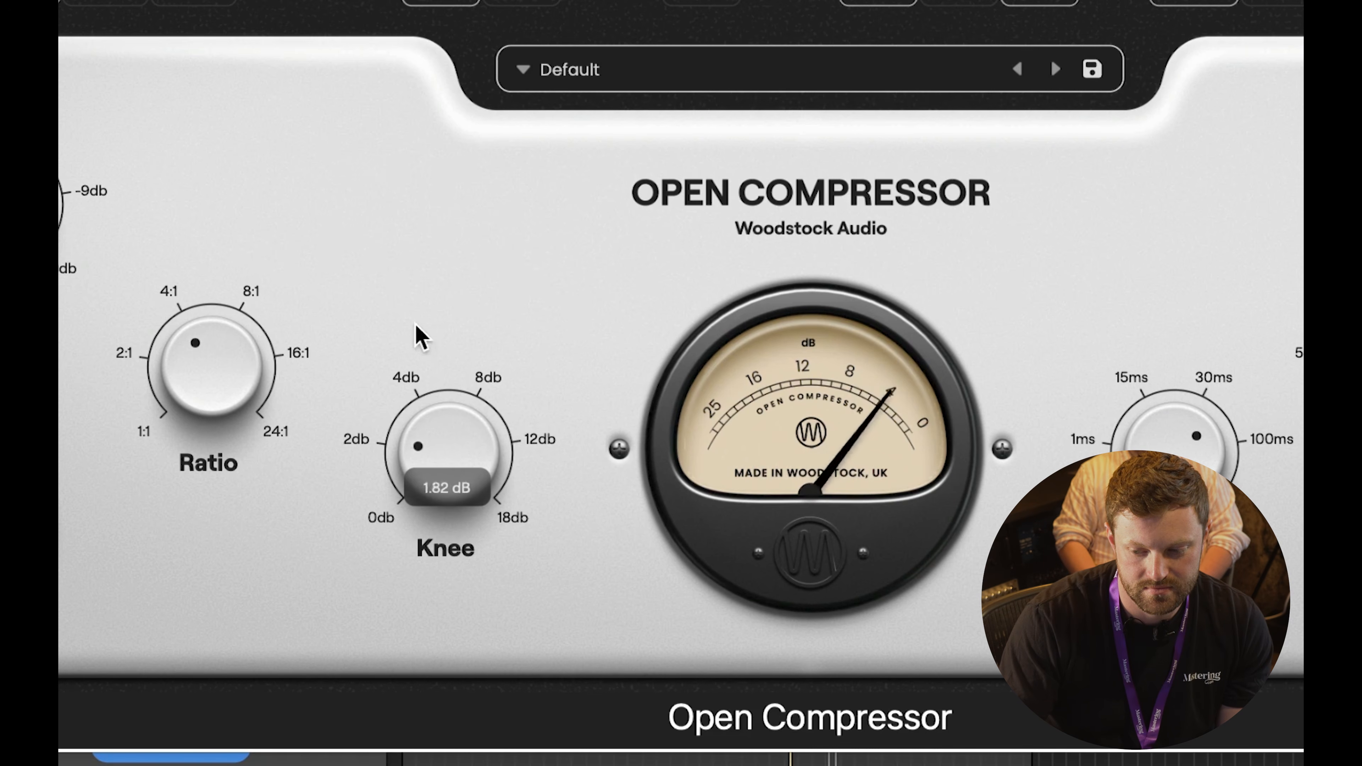
drag(445, 445, 447, 520)
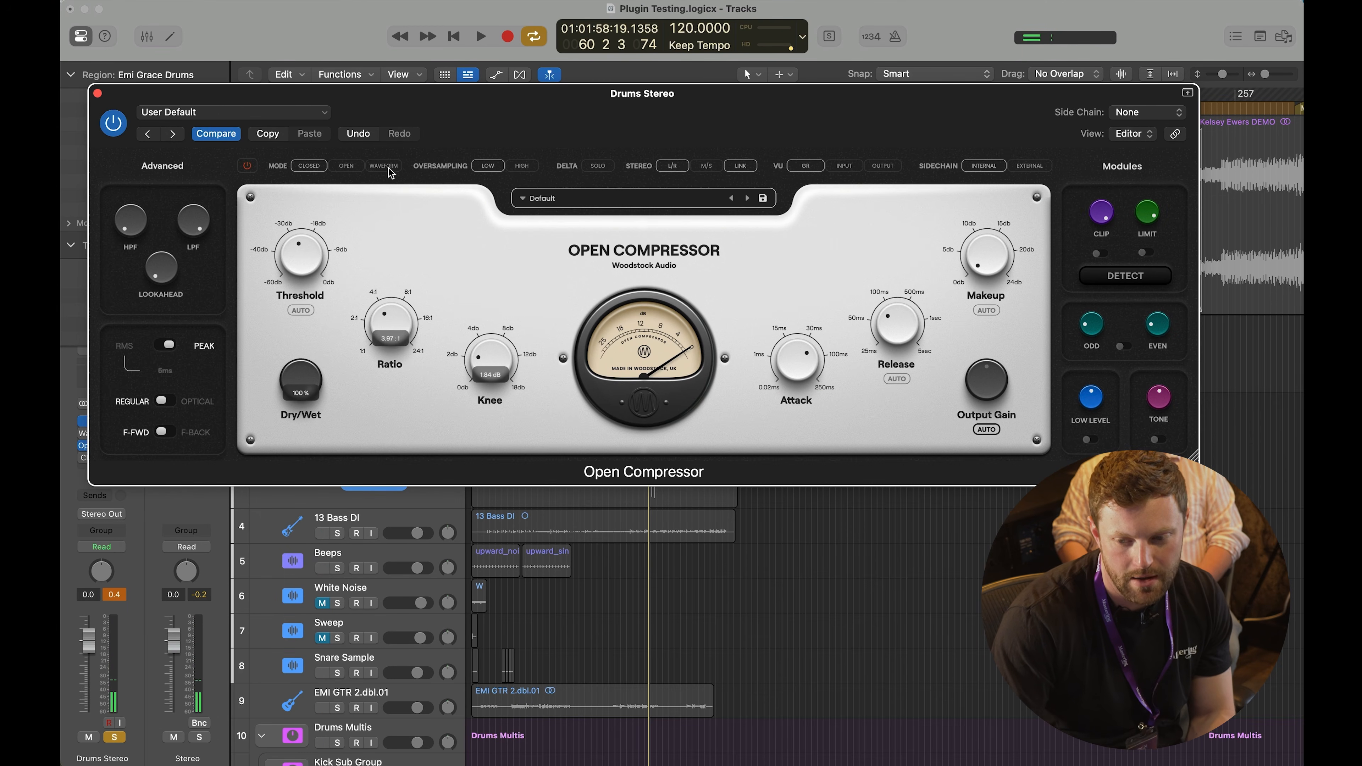
Step: Switch the compressor display to Open mode and sweep the knee from its soft maximum down to 0 dB during playback
drag(550, 106, 543, 62)
click(339, 123)
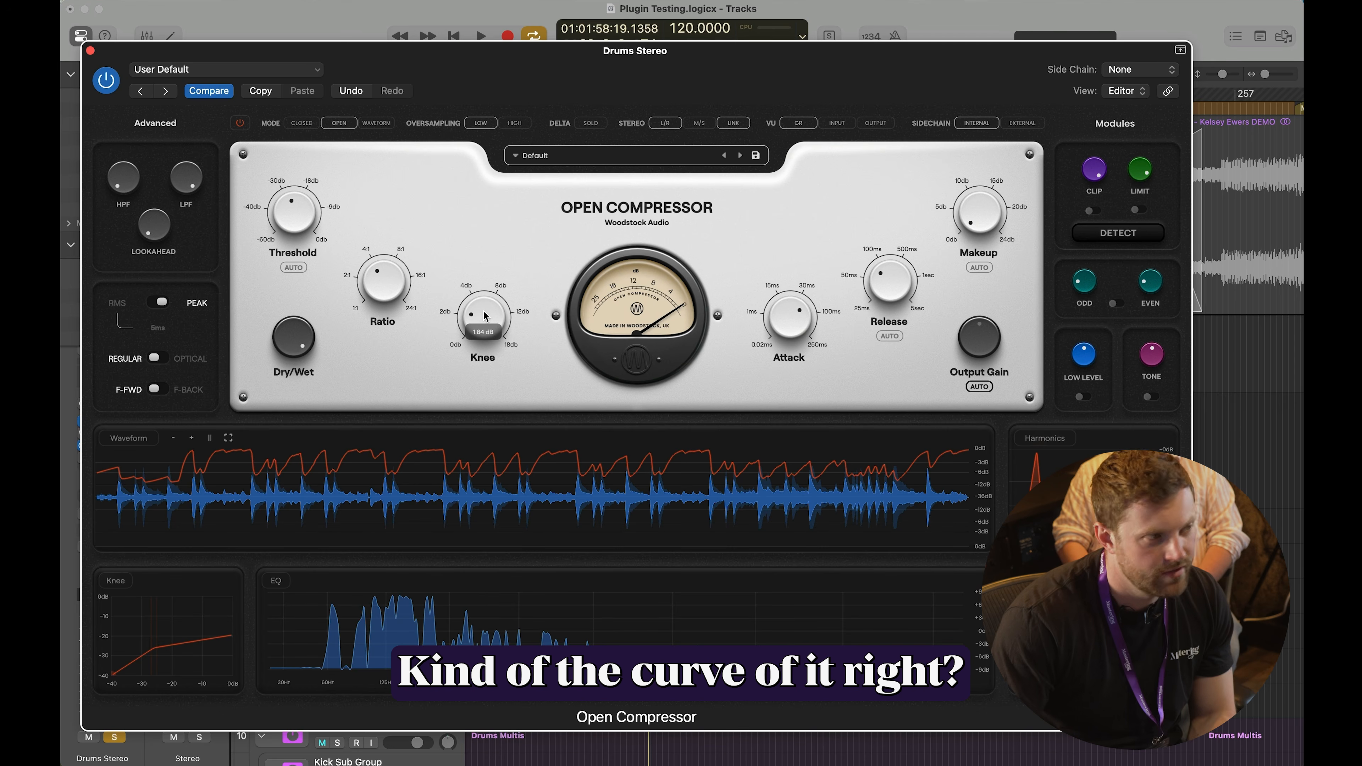
mouse_move(483, 337)
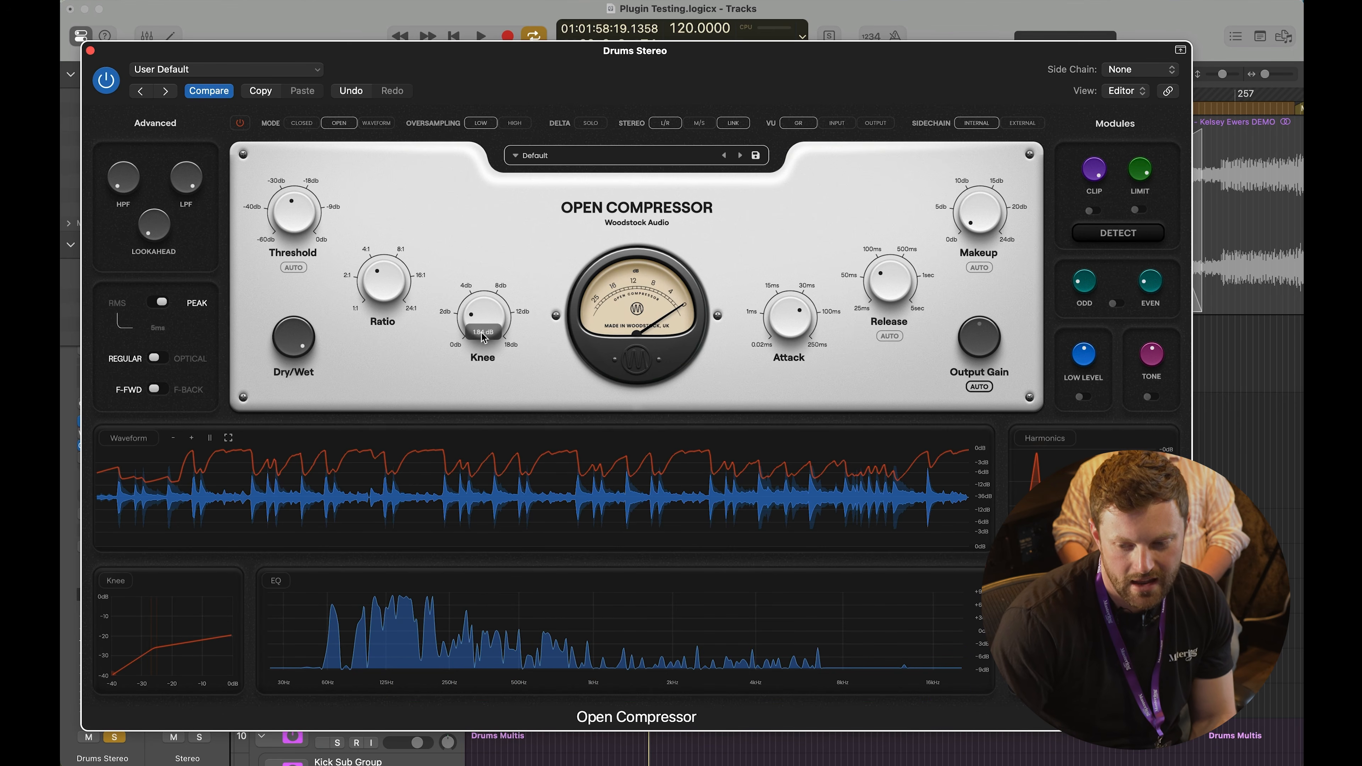
key(space)
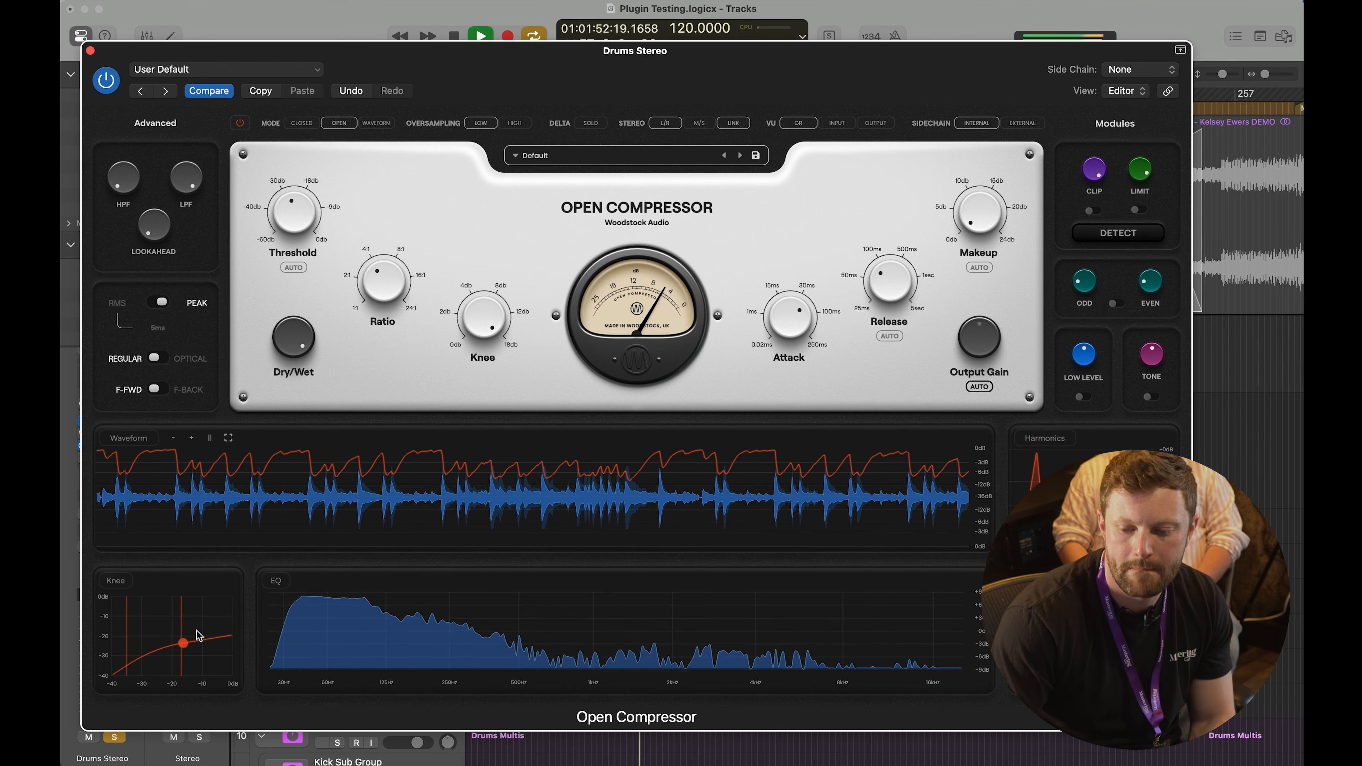
drag(493, 305, 491, 359)
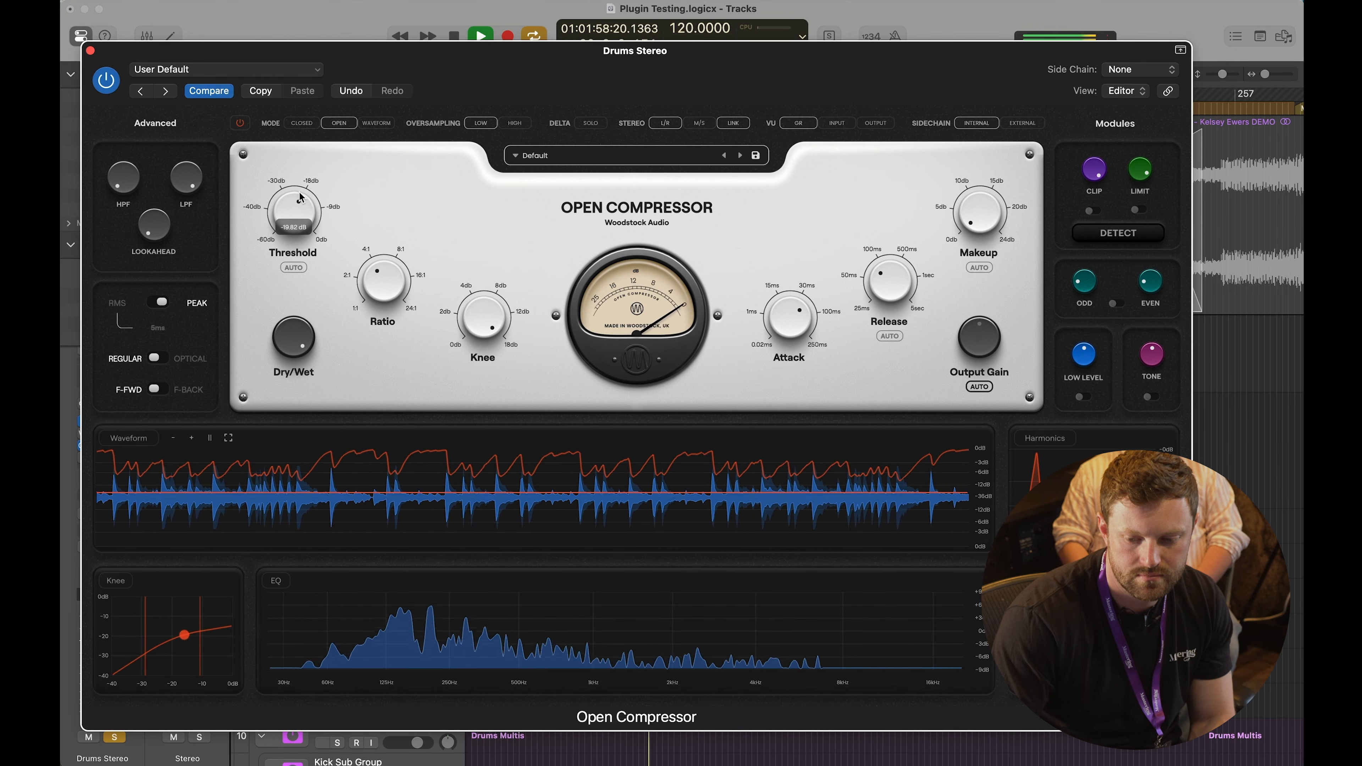
drag(481, 316, 479, 542)
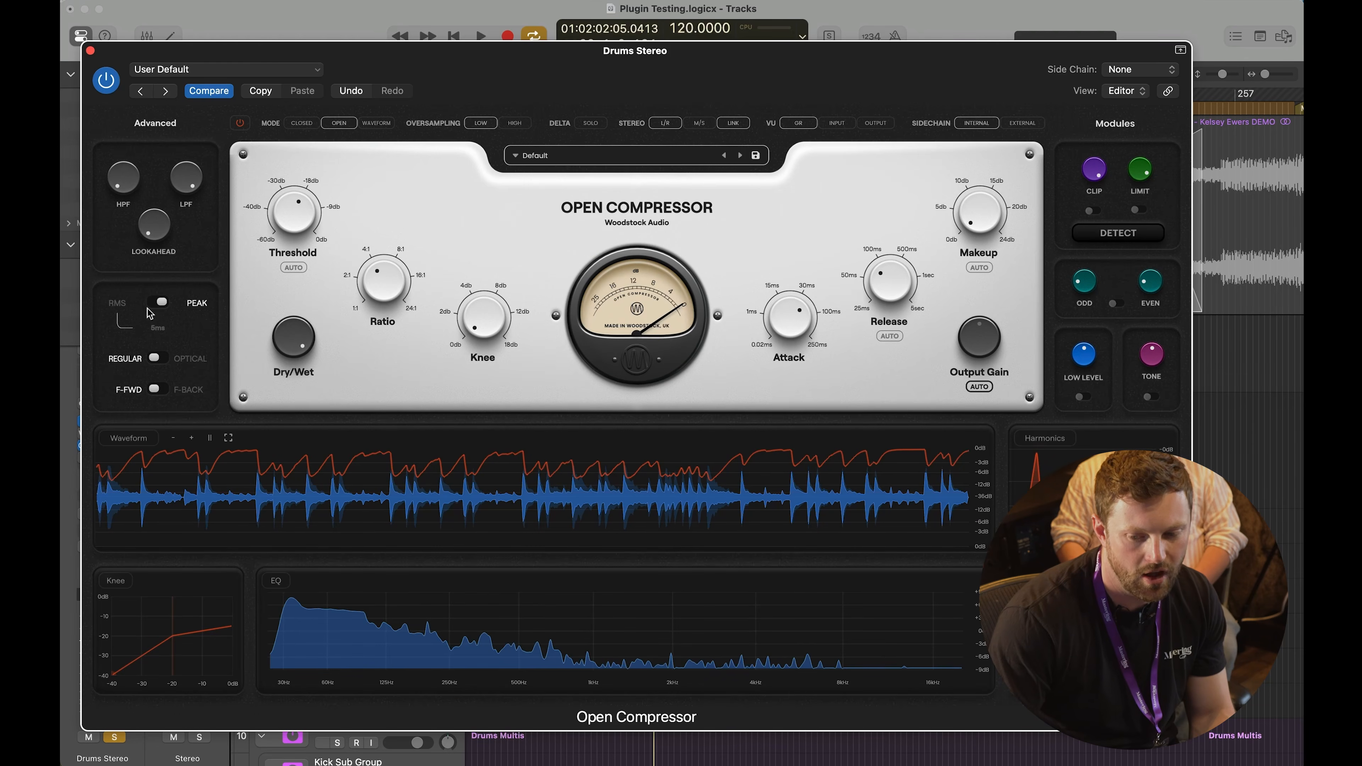
Step: Compare Peak and RMS level detection while the drums play, leaving the detector on RMS
key(space)
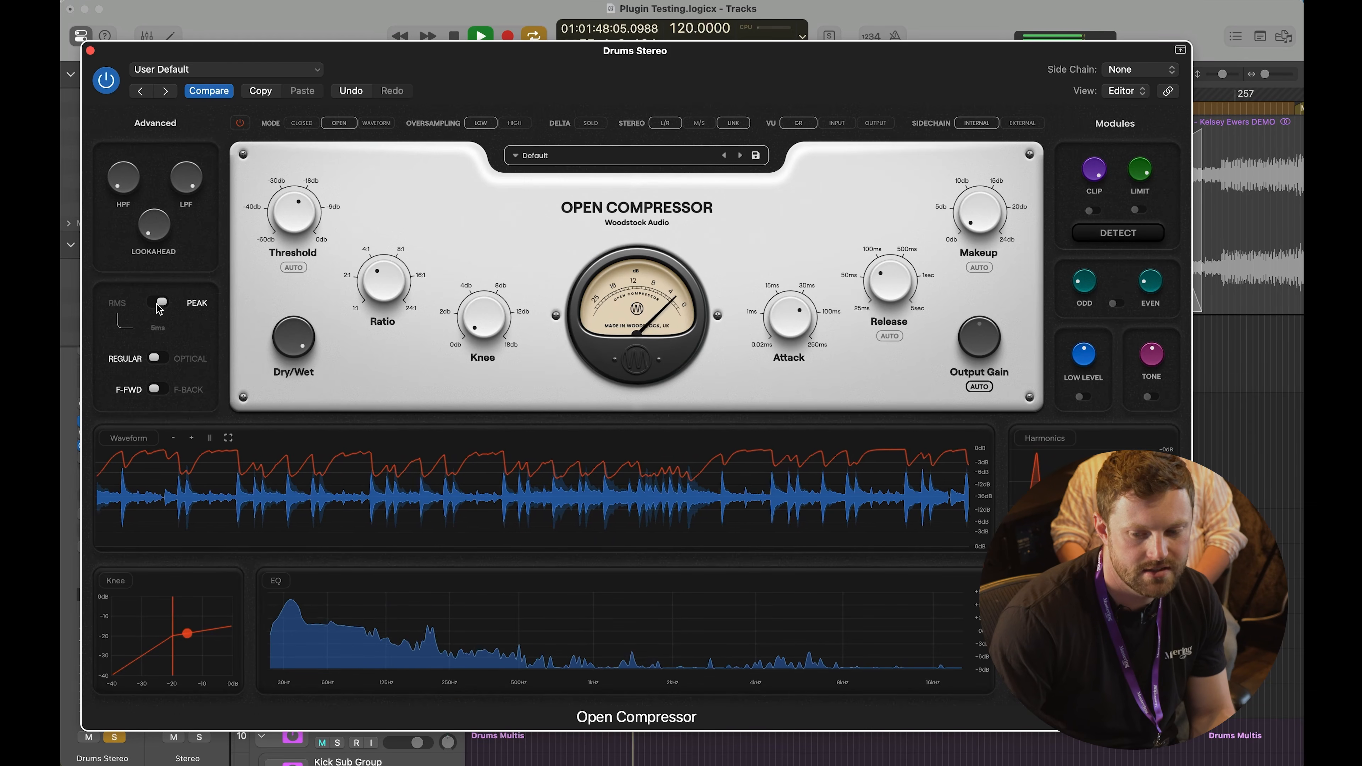
click(162, 304)
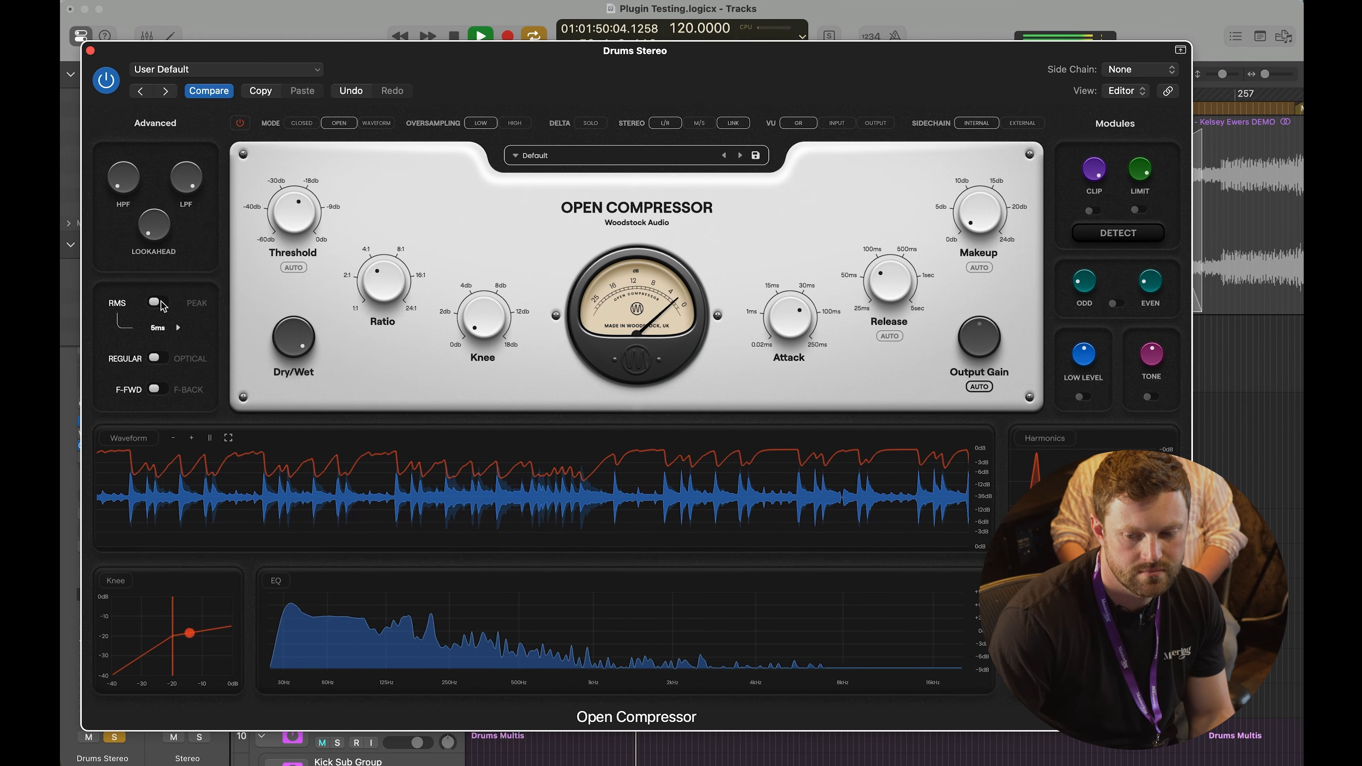
click(161, 303)
click(162, 303)
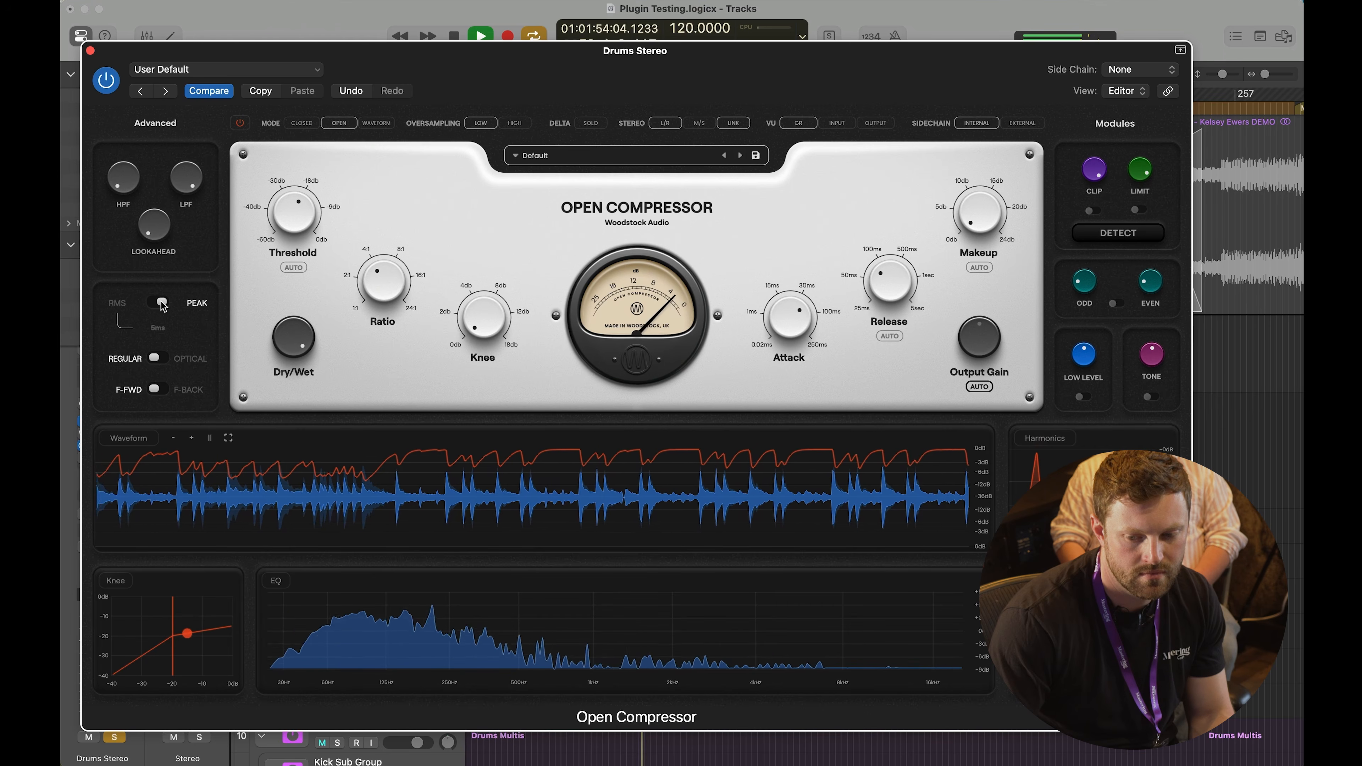
click(161, 303)
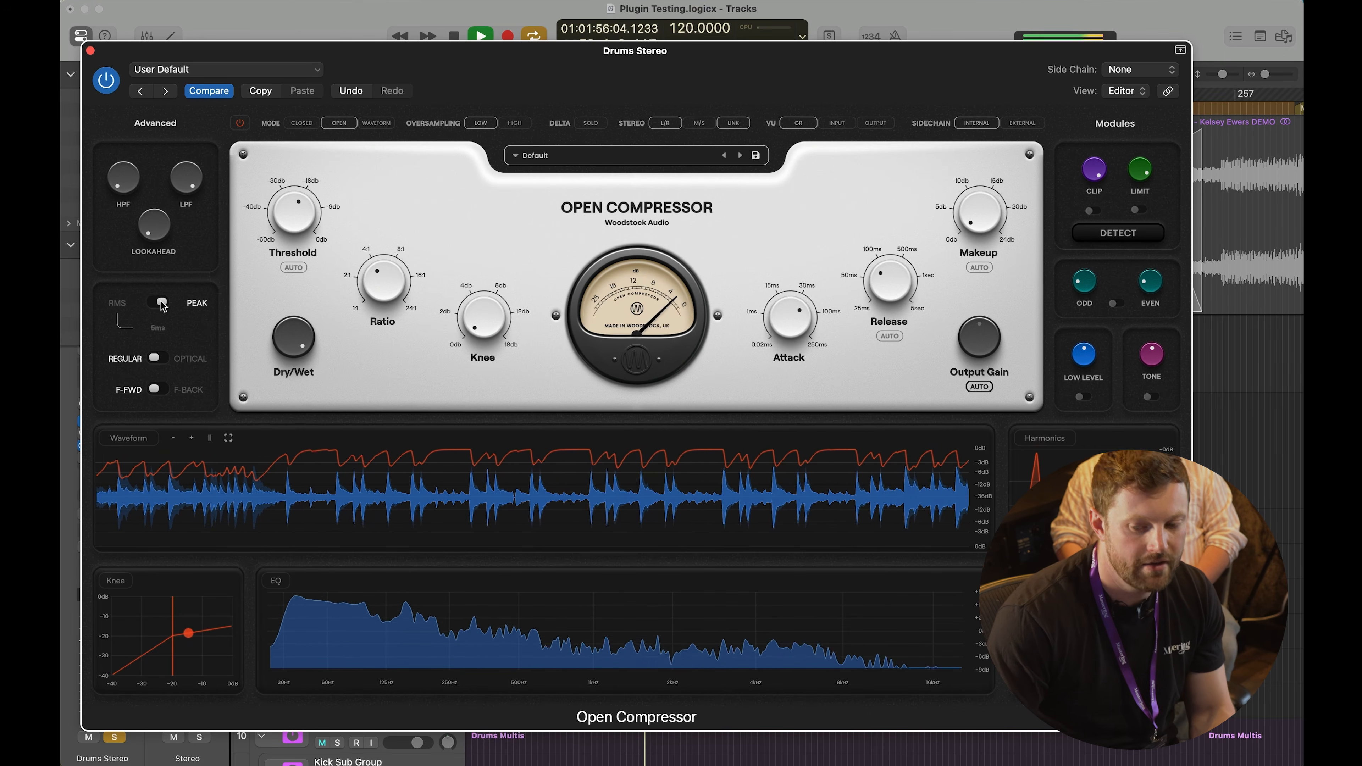
key(space)
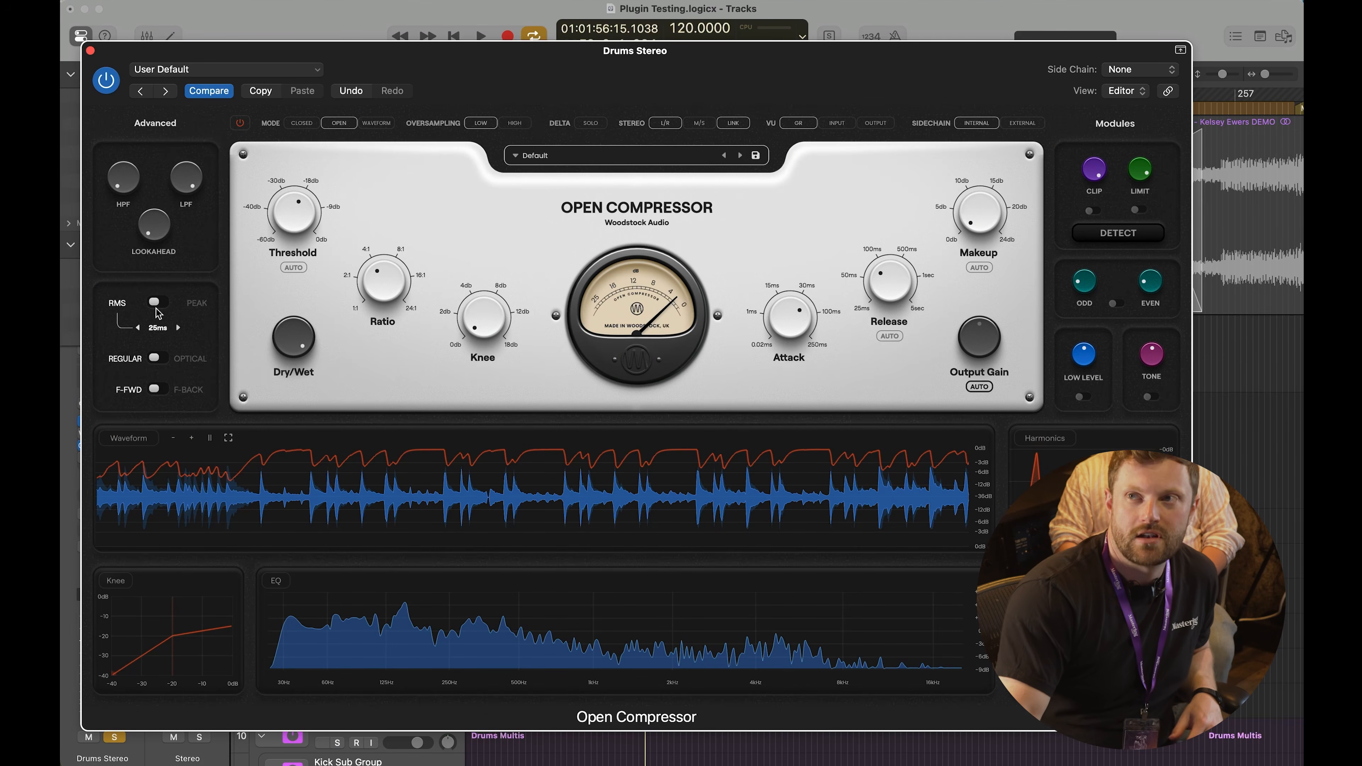
Step: Step through the RMS window lengths and leave the window at 25 ms
click(178, 328)
click(138, 329)
click(138, 328)
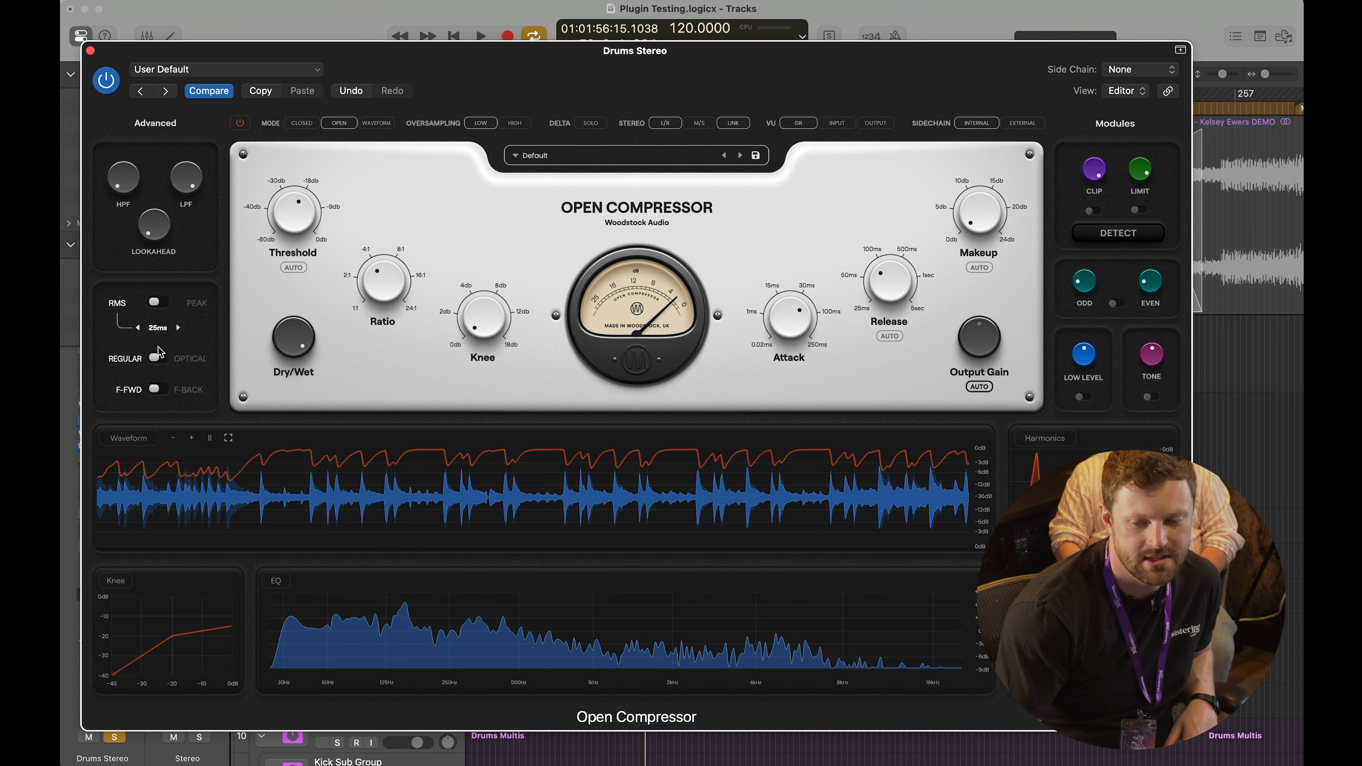
Step: Compare feed-forward and feedback detection while the drums play, leaving the compressor on F-Back
key(space)
click(155, 389)
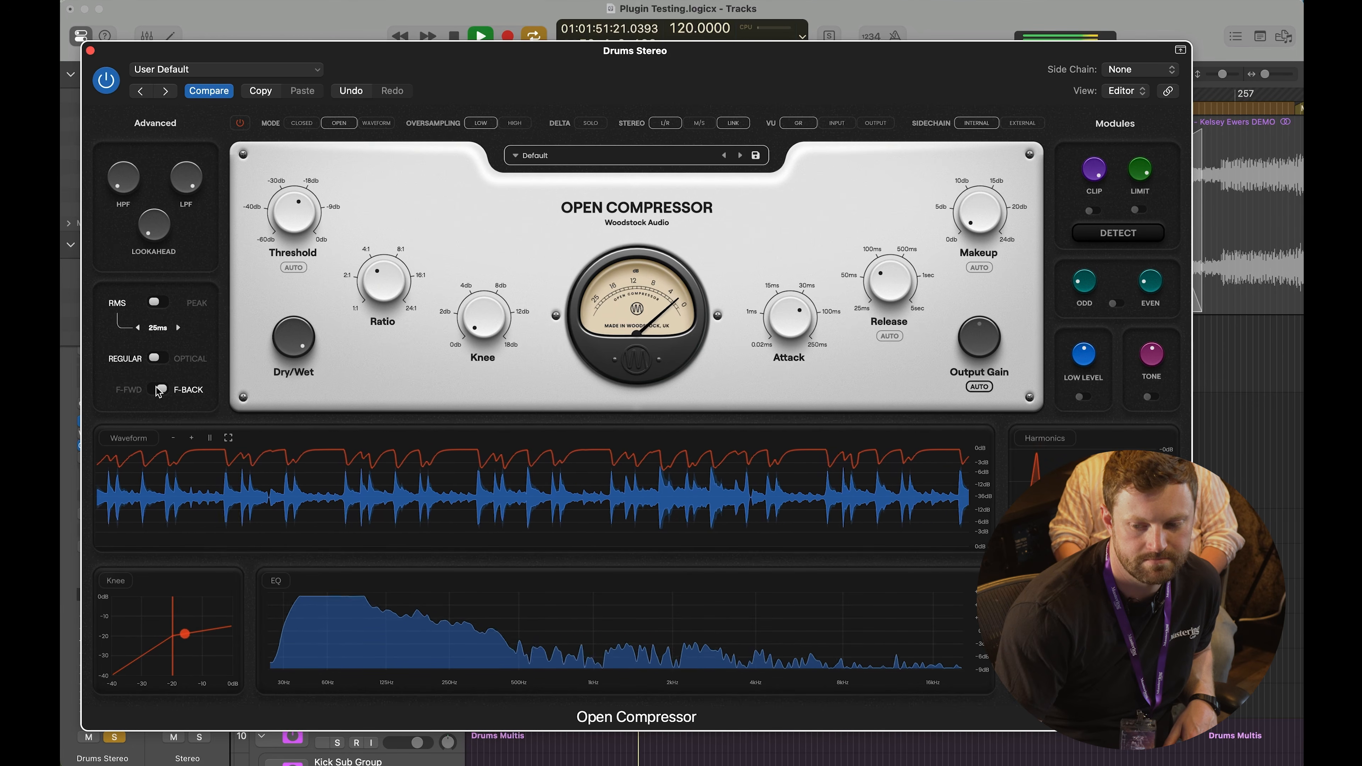
click(157, 390)
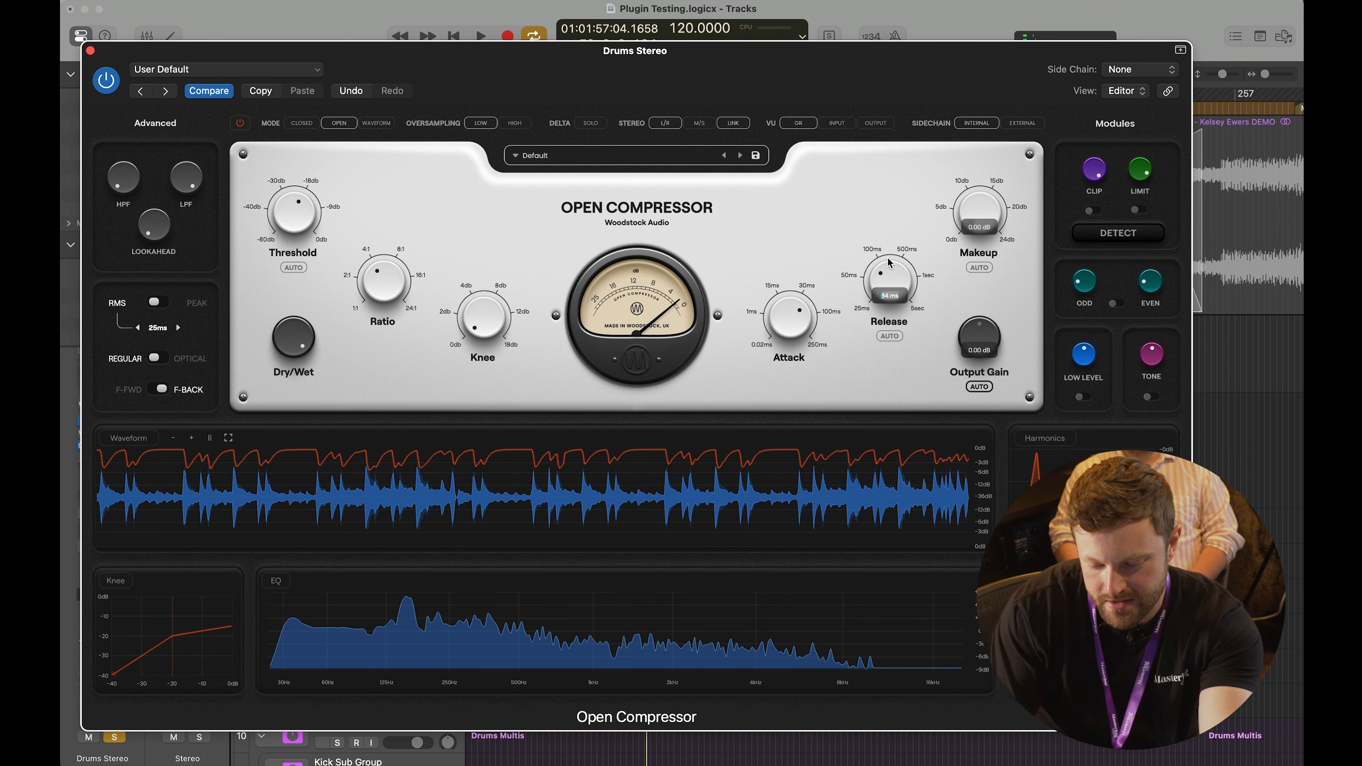
Step: Compare release times of 1000 ms and 50 ms during playback, leaving the release at 50 ms
key(Return)
double_click(889, 282)
text(1000)
key(Return)
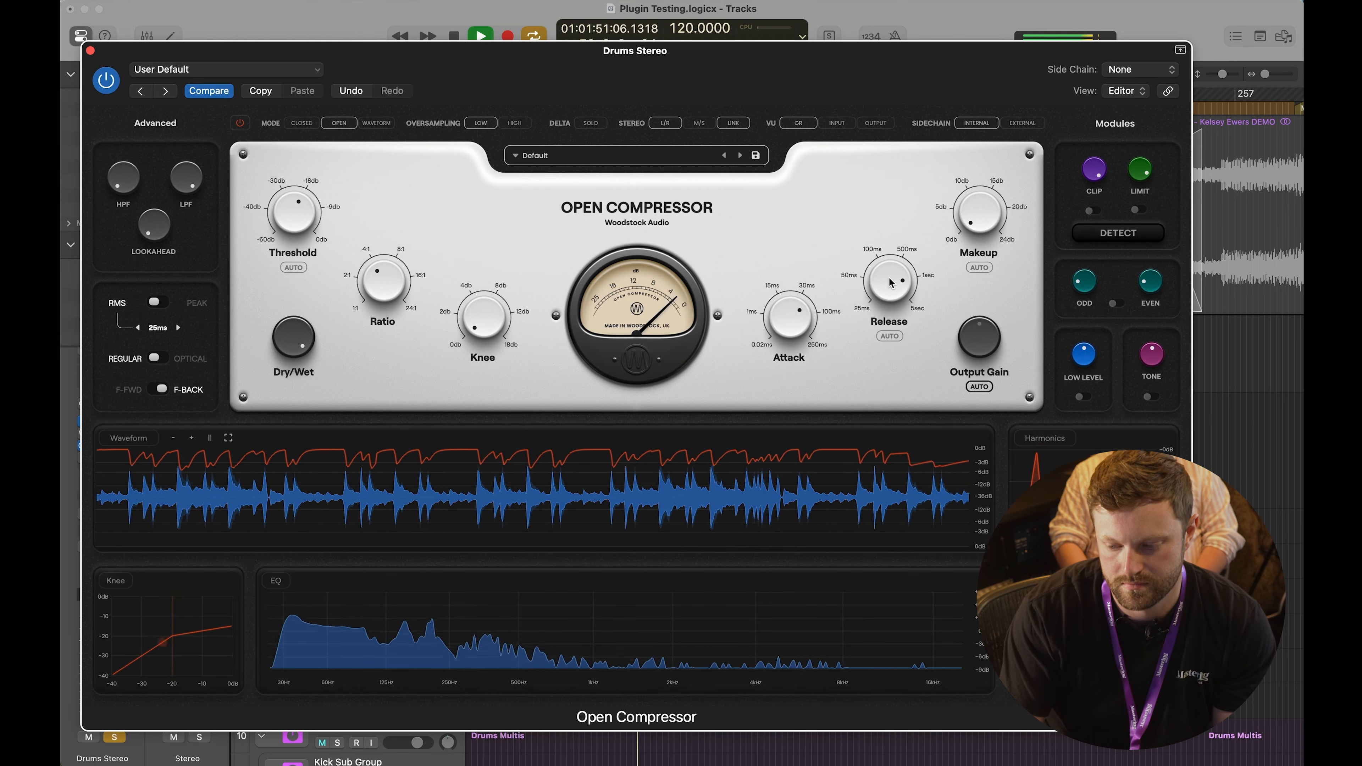
text(50)
key(Return)
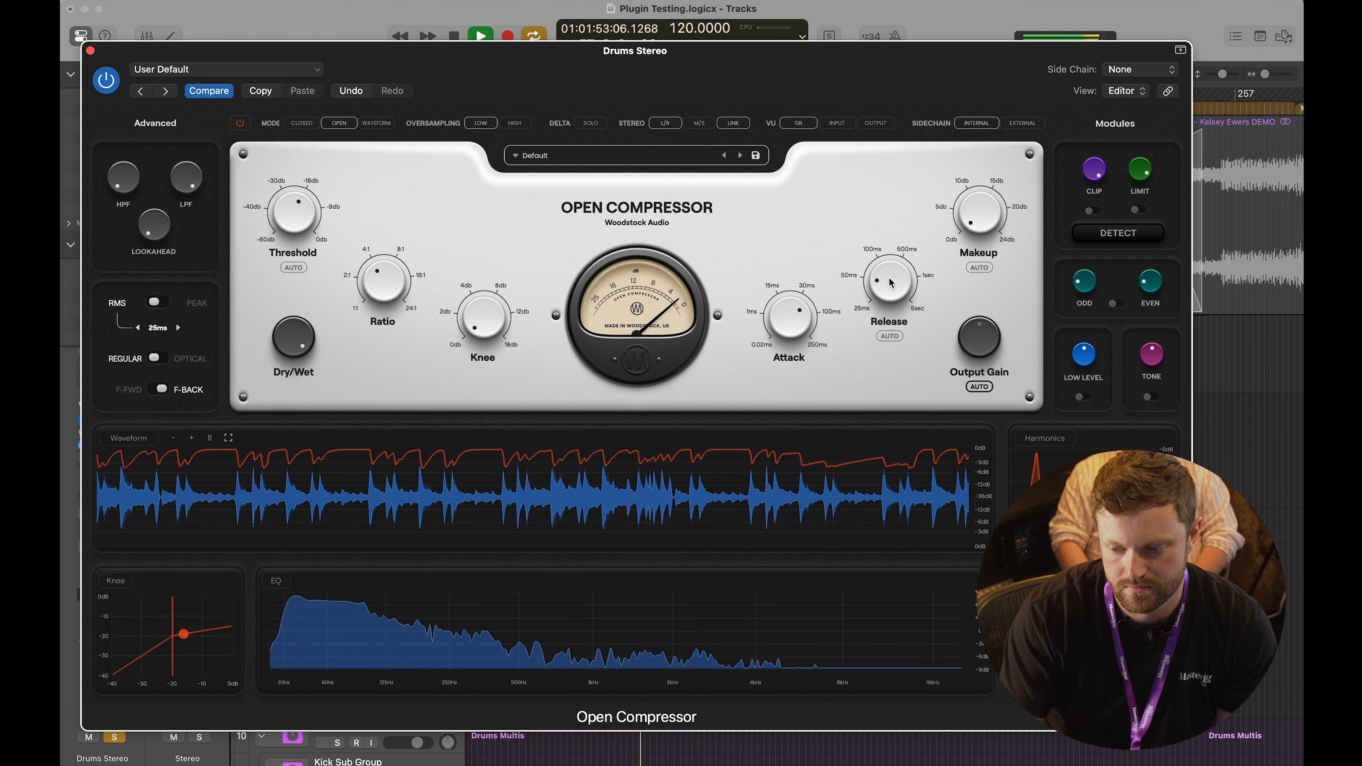
Step: Stop playback, switch to the whiteboard's attack and release quadrant diagram, and review its Punchy, Limiter and Problem Solving labels
key(space)
key(ctrl+Right)
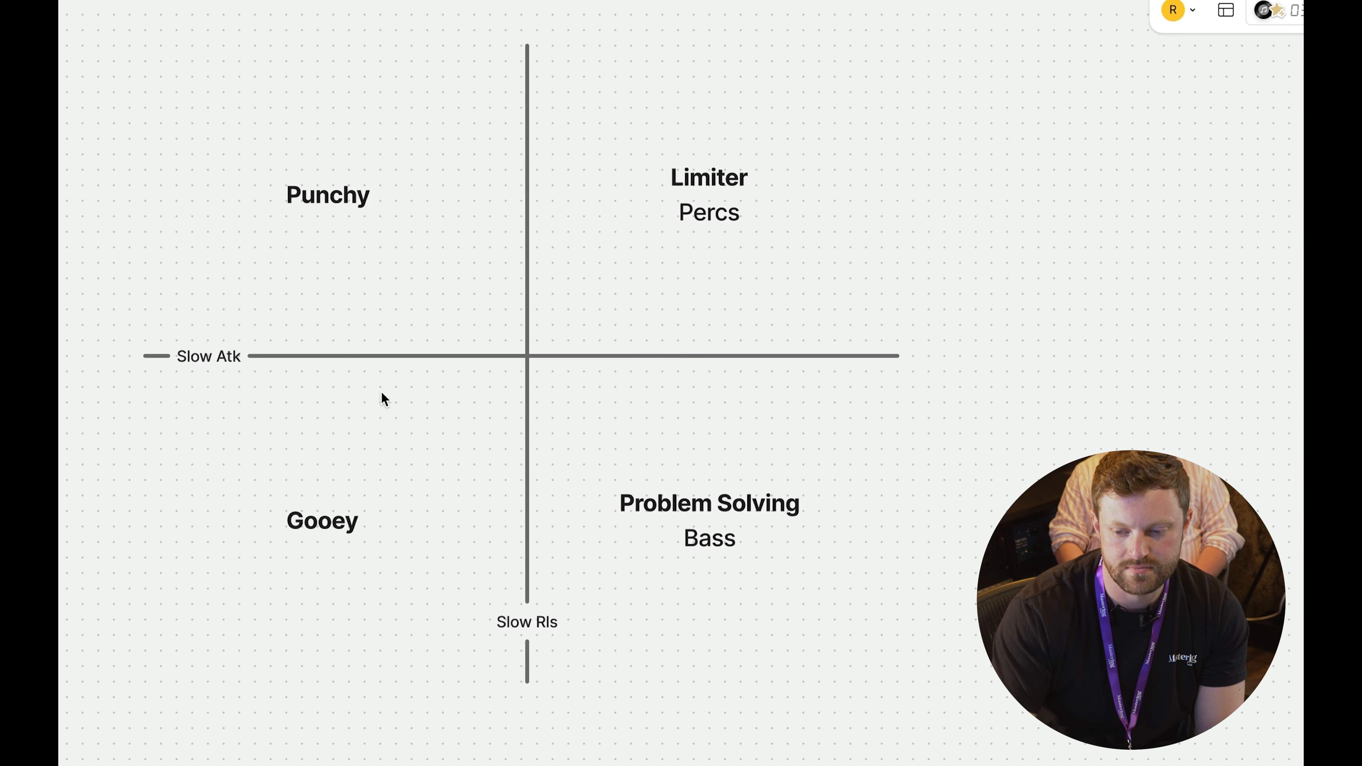
double_click(322, 202)
key(Escape)
key(Escape)
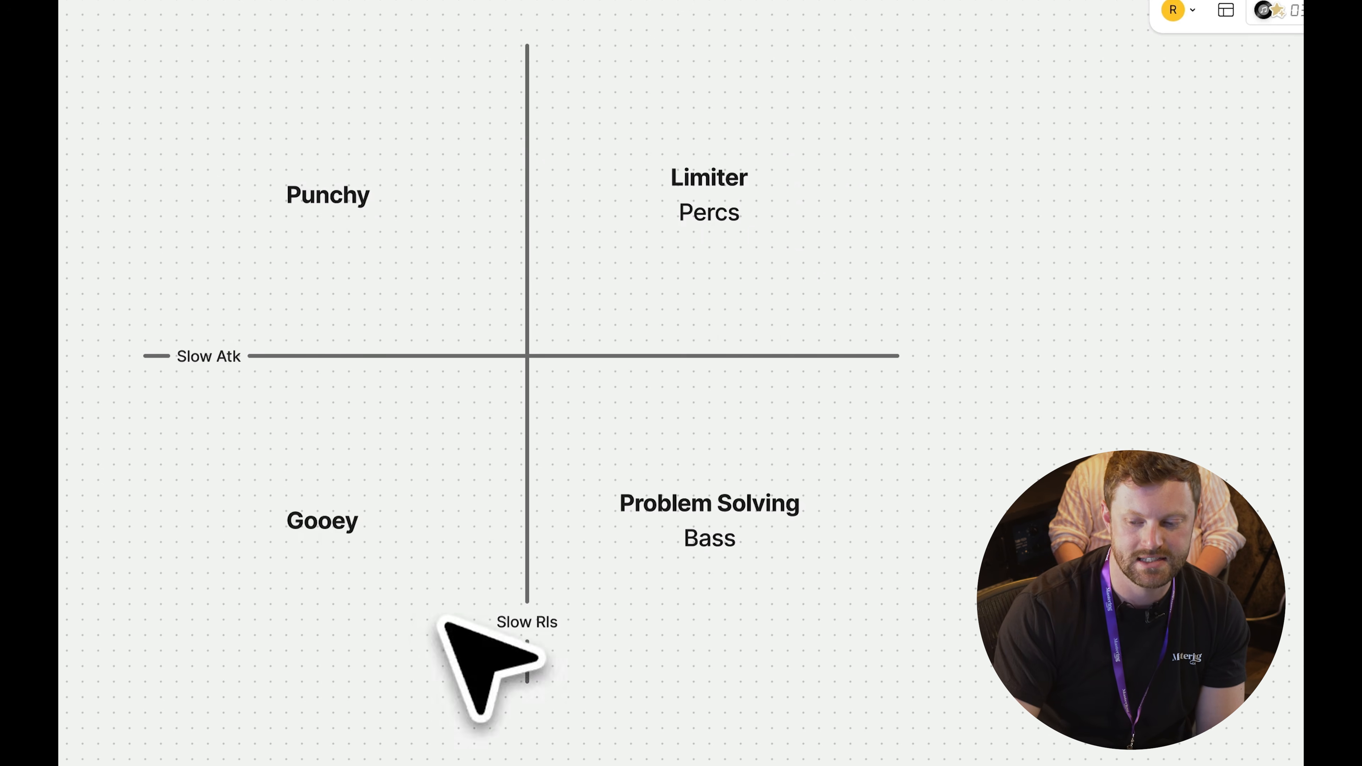
click(733, 167)
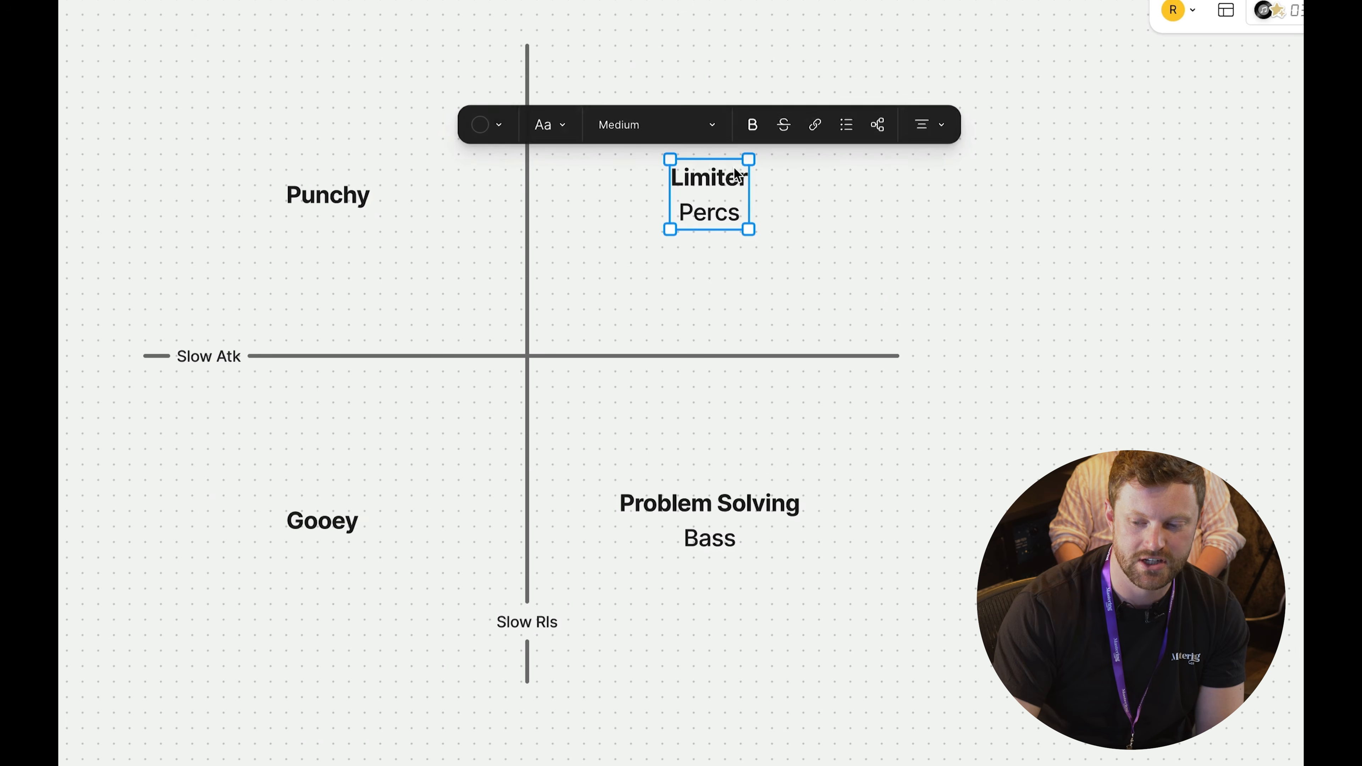
click(852, 214)
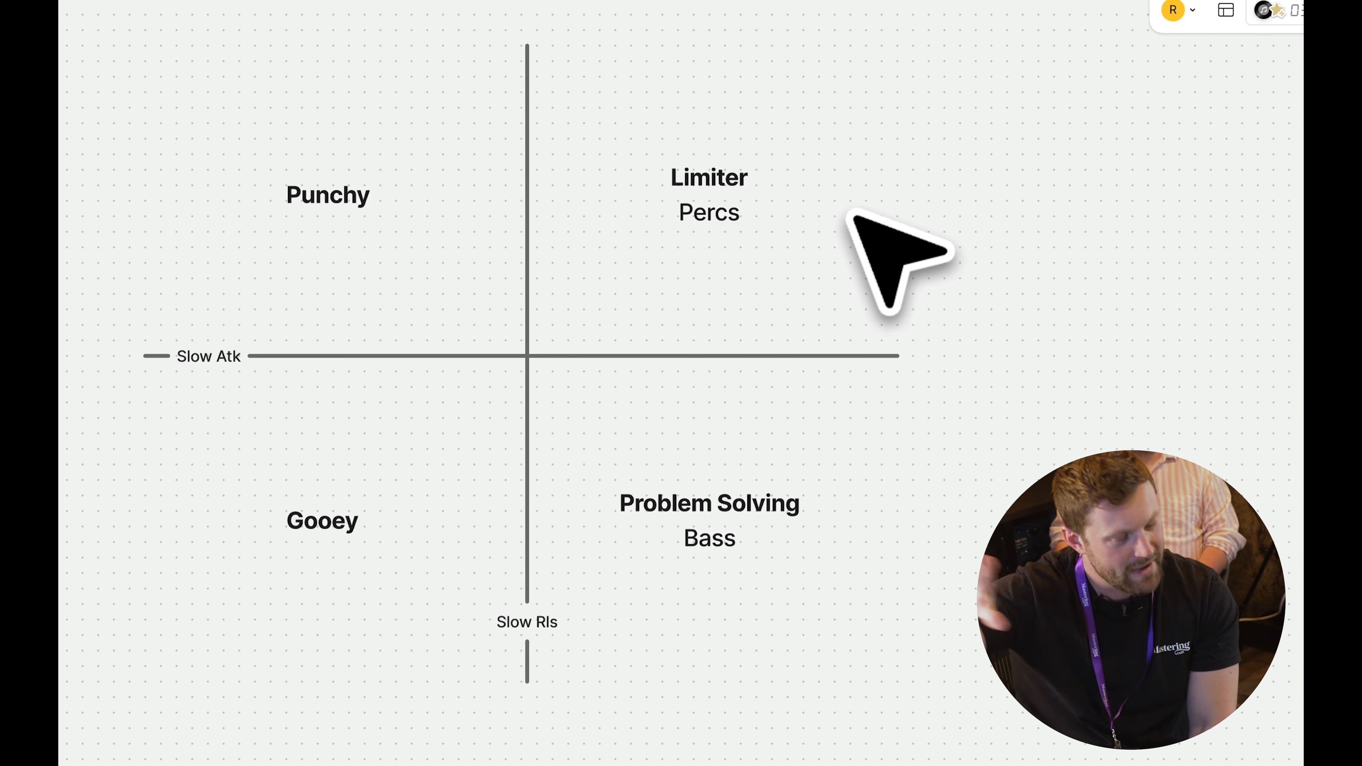
click(748, 543)
click(772, 591)
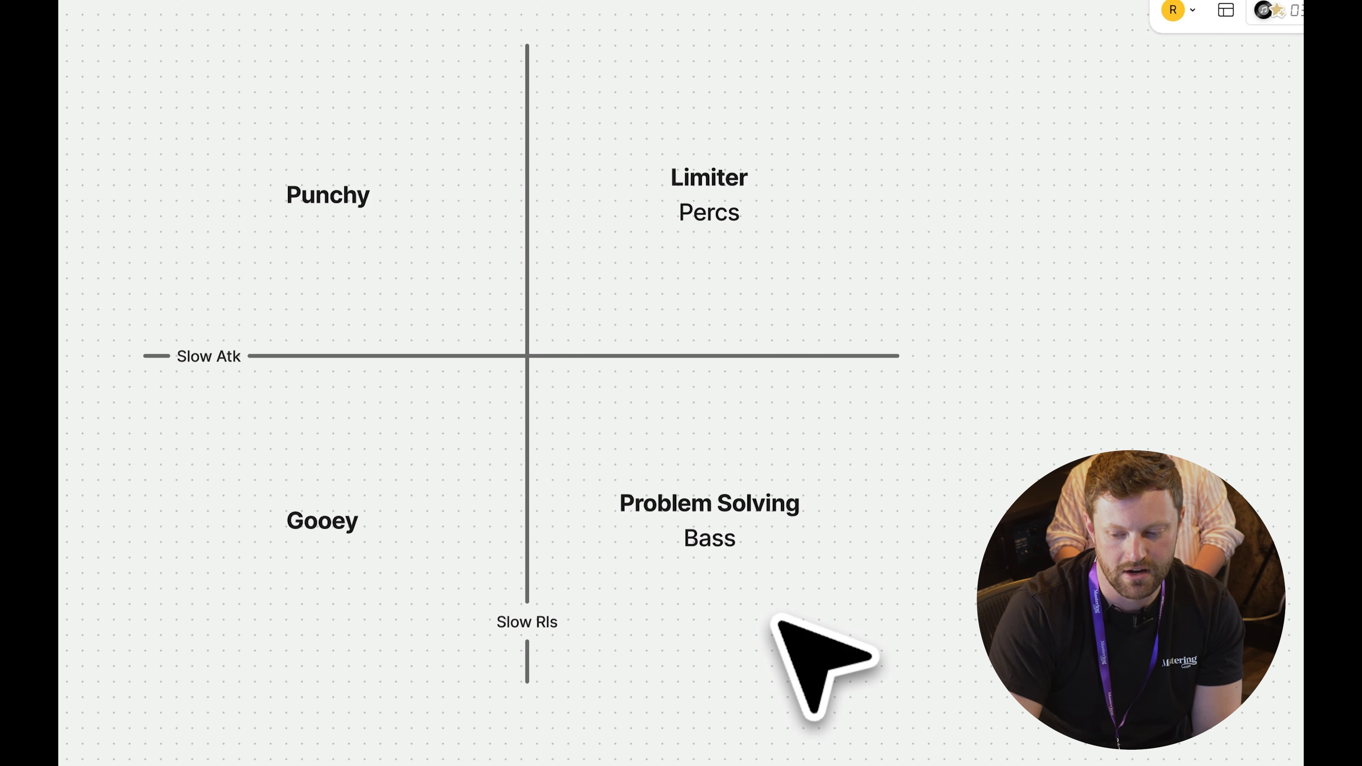
Step: Add a bold "Thick" line above Problem Solving in its quadrant label and toggle off bold on the Problem Solving line
click(740, 550)
click(745, 539)
click(745, 537)
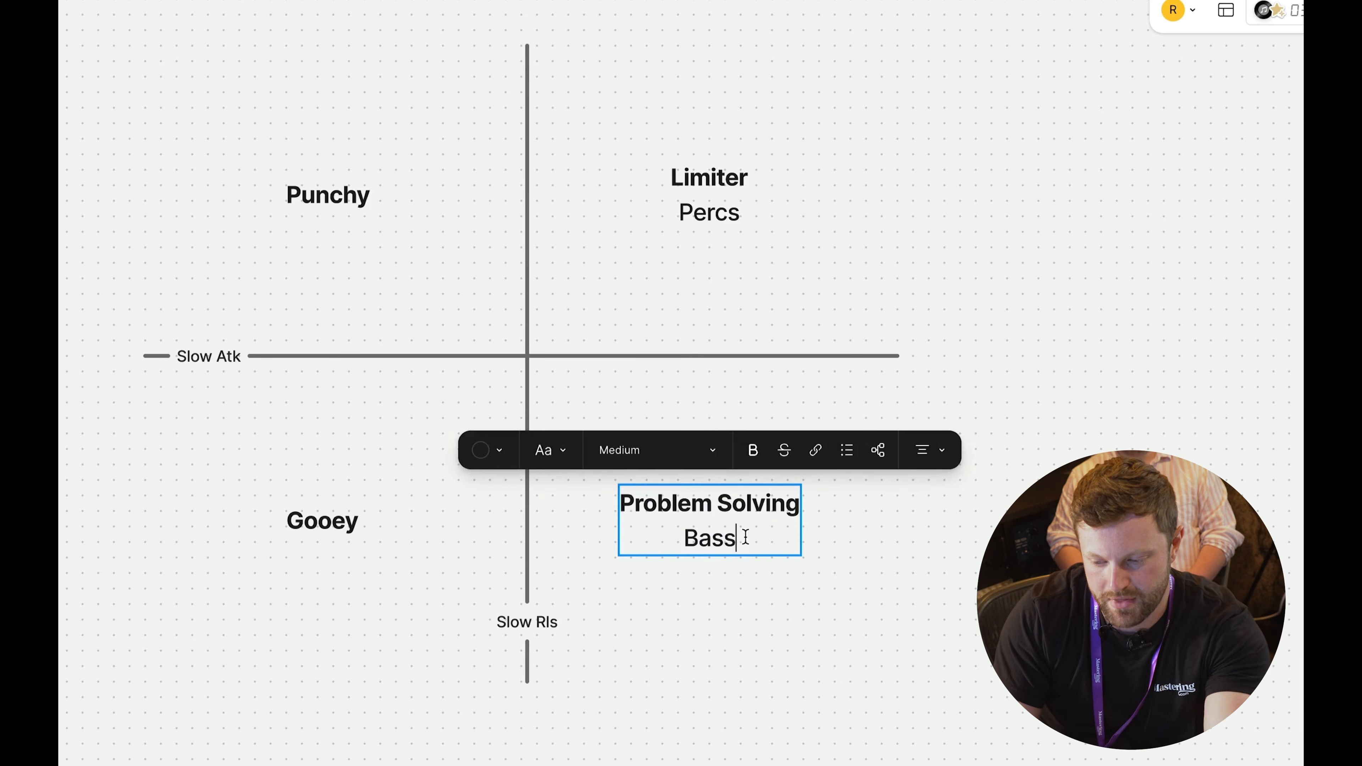
text(Thick)
key(Return)
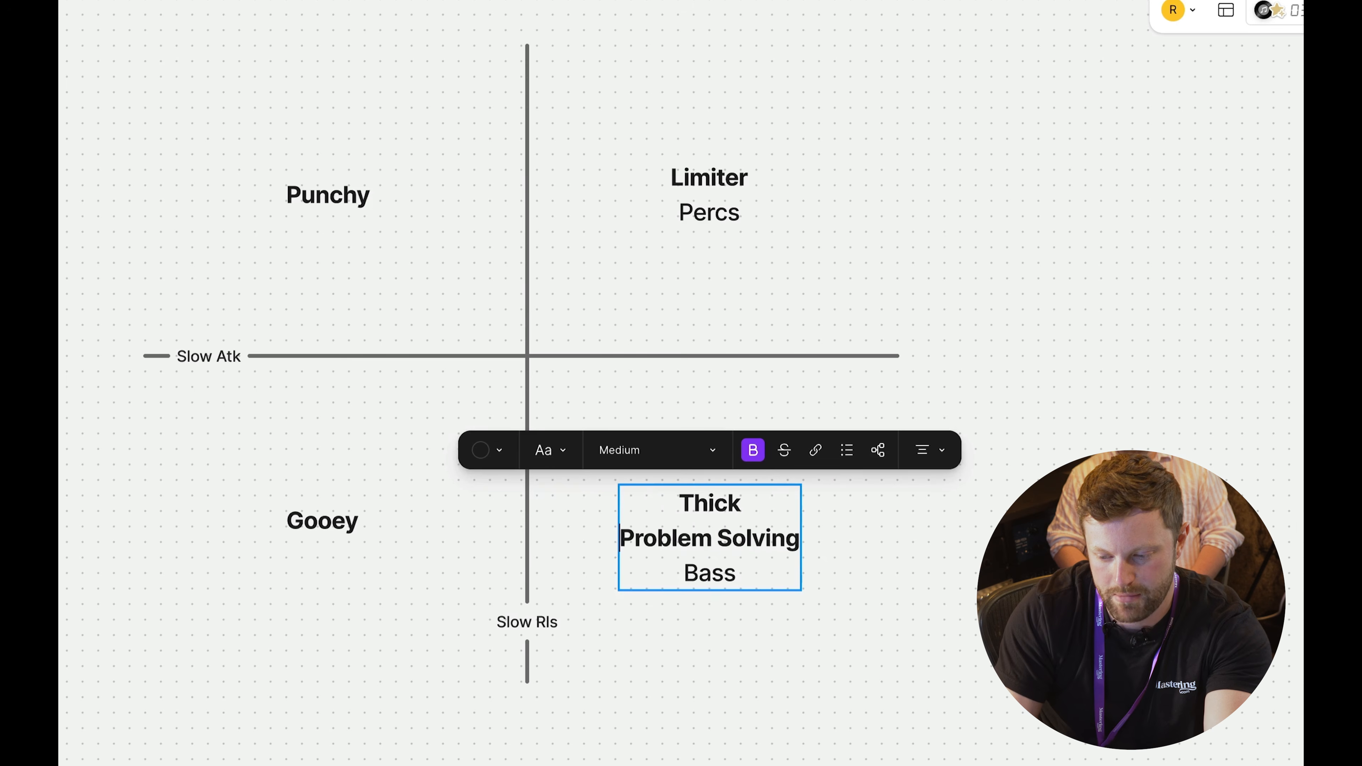
double_click(665, 538)
key(super+b)
key(Escape)
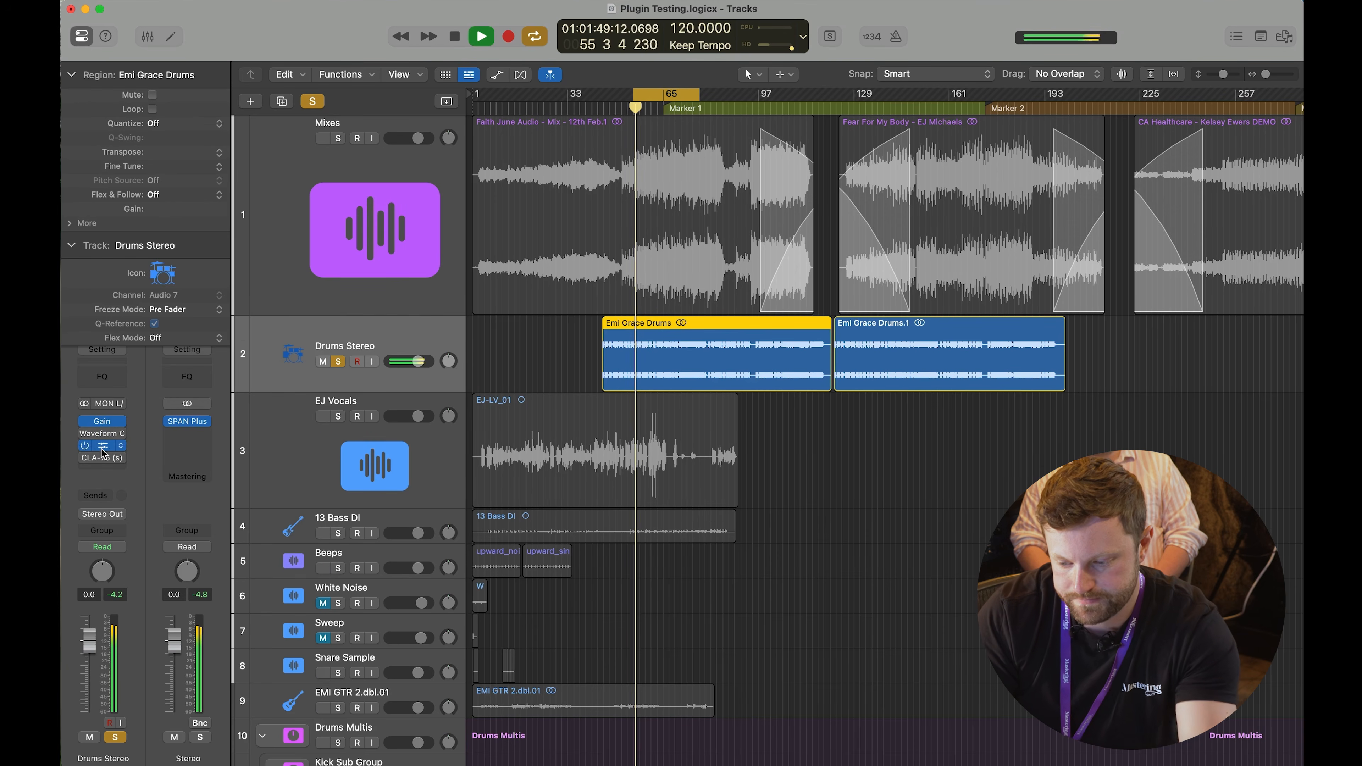
Step: Reopen Open Compressor on the Drums Stereo channel in Logic Pro, set its display mode to Closed, and reposition its window
click(102, 445)
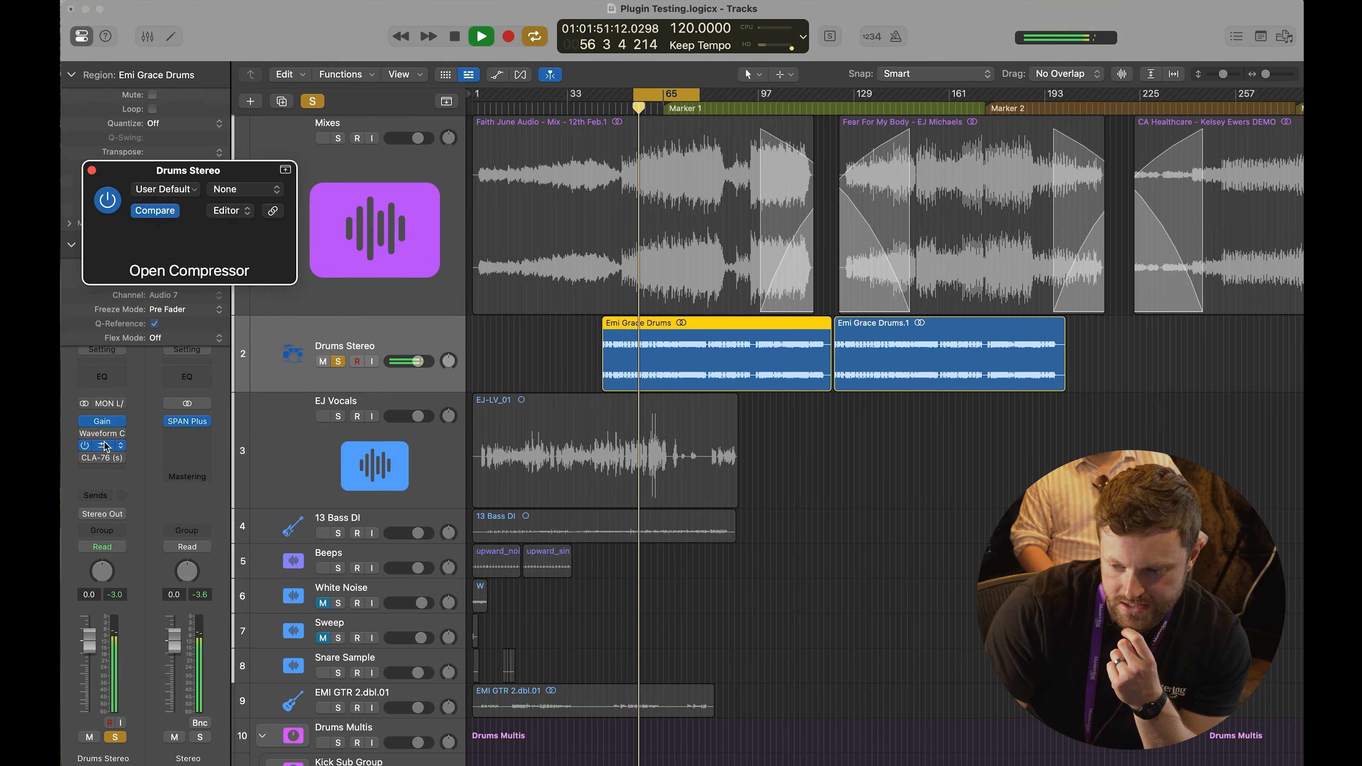
drag(648, 193, 648, 132)
click(305, 182)
drag(539, 130, 573, 130)
mouse_move(931, 333)
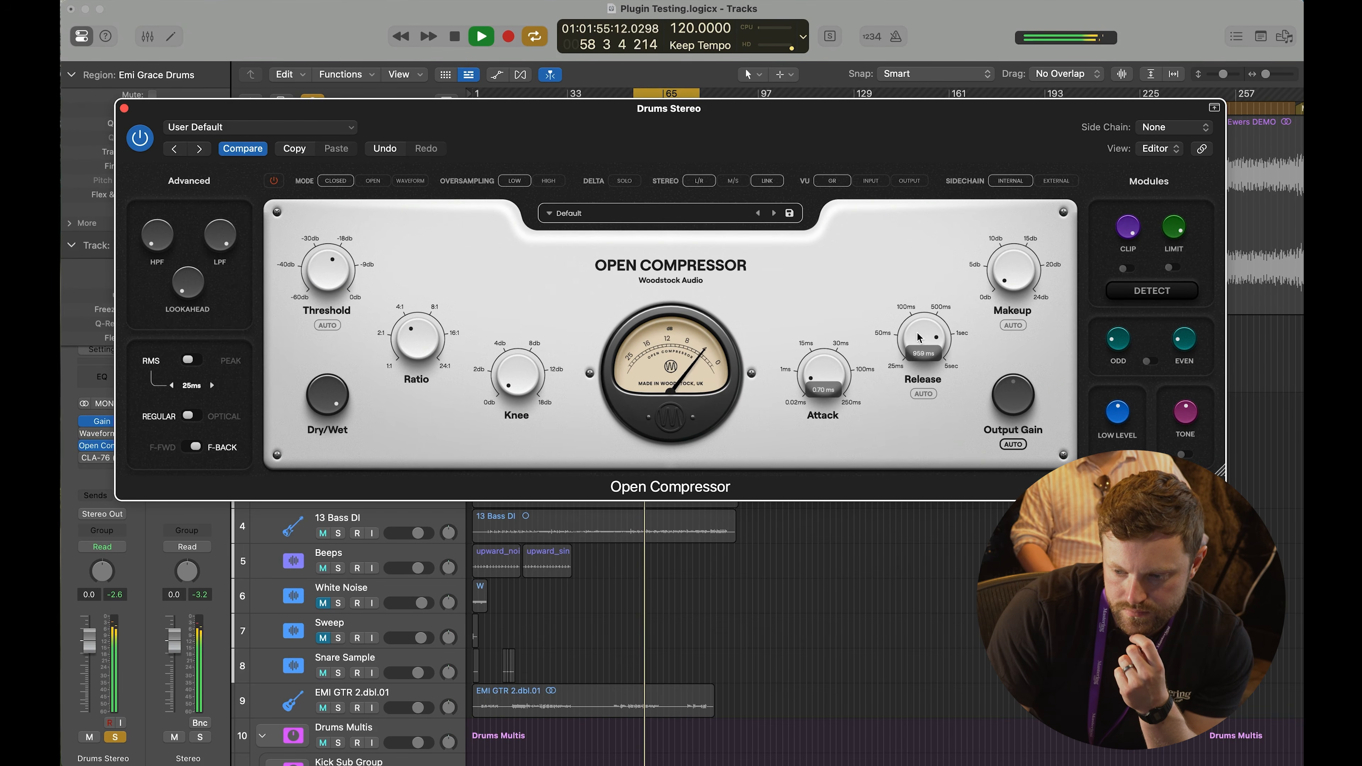
Step: Shorten the compressor's release, compare the drum loop with the compressor stage on and bypassed, and stop playback
drag(930, 332, 926, 343)
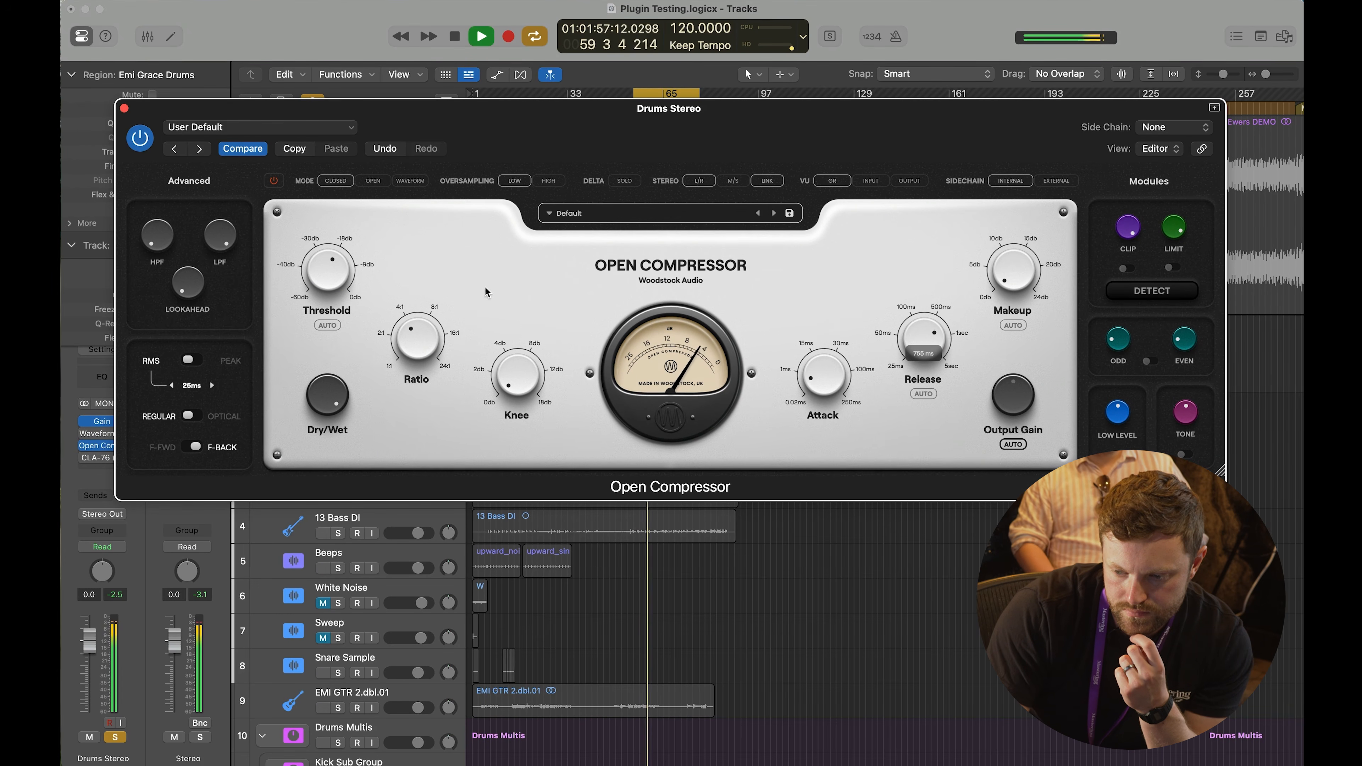
drag(837, 384, 799, 555)
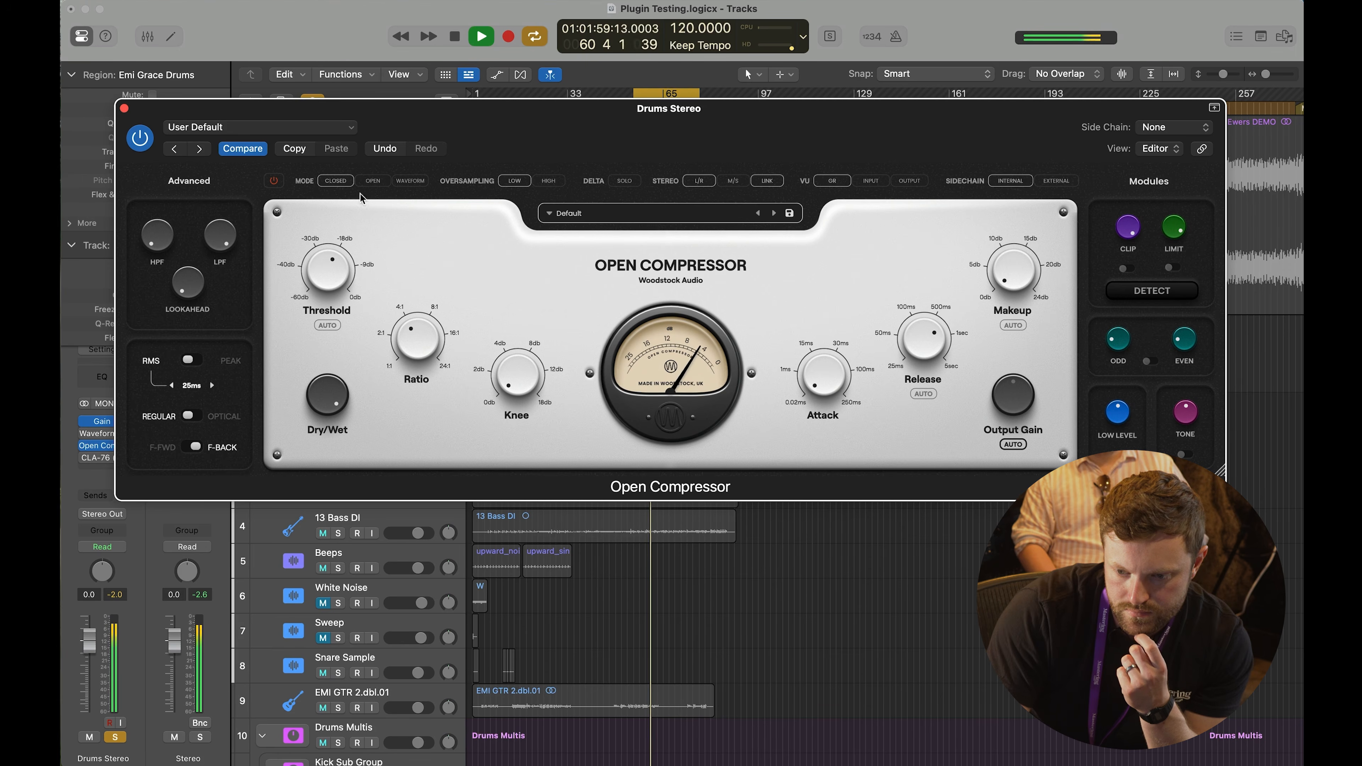
click(274, 185)
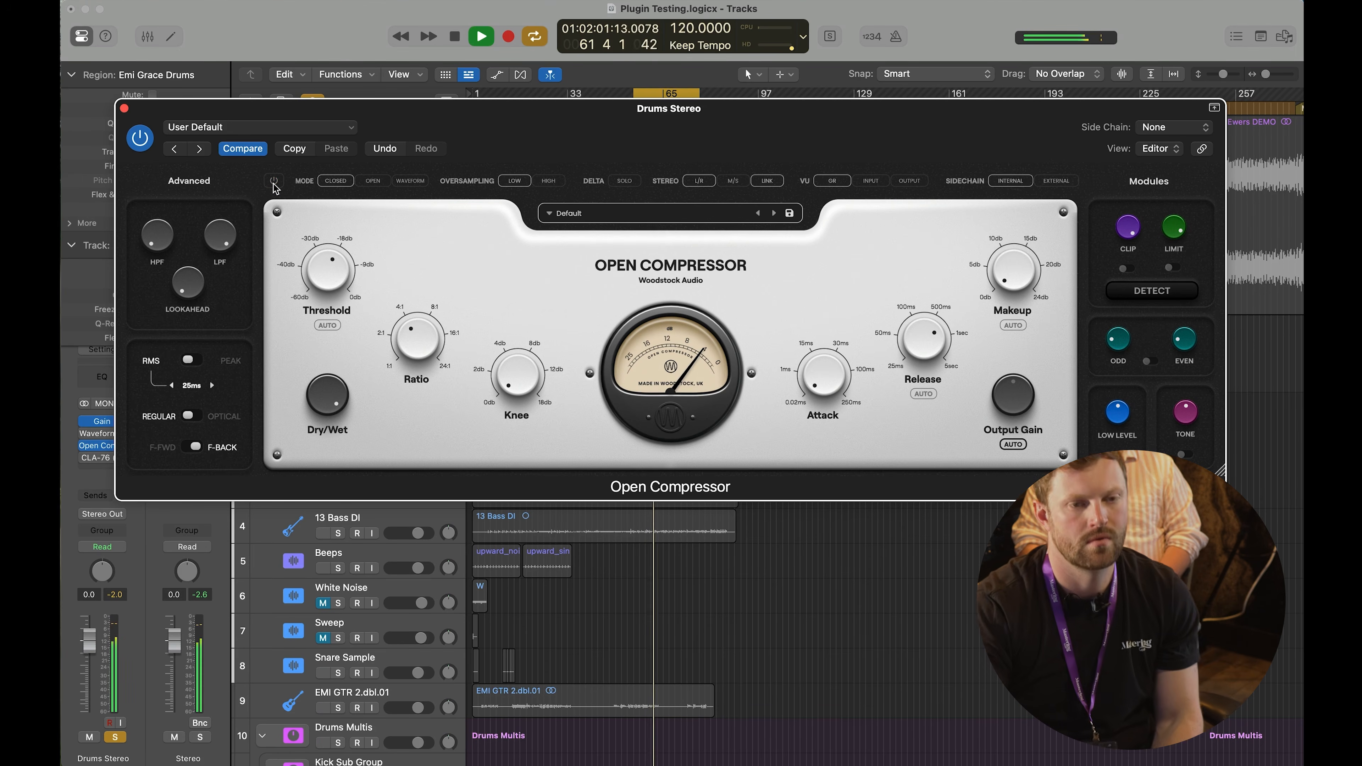
click(274, 183)
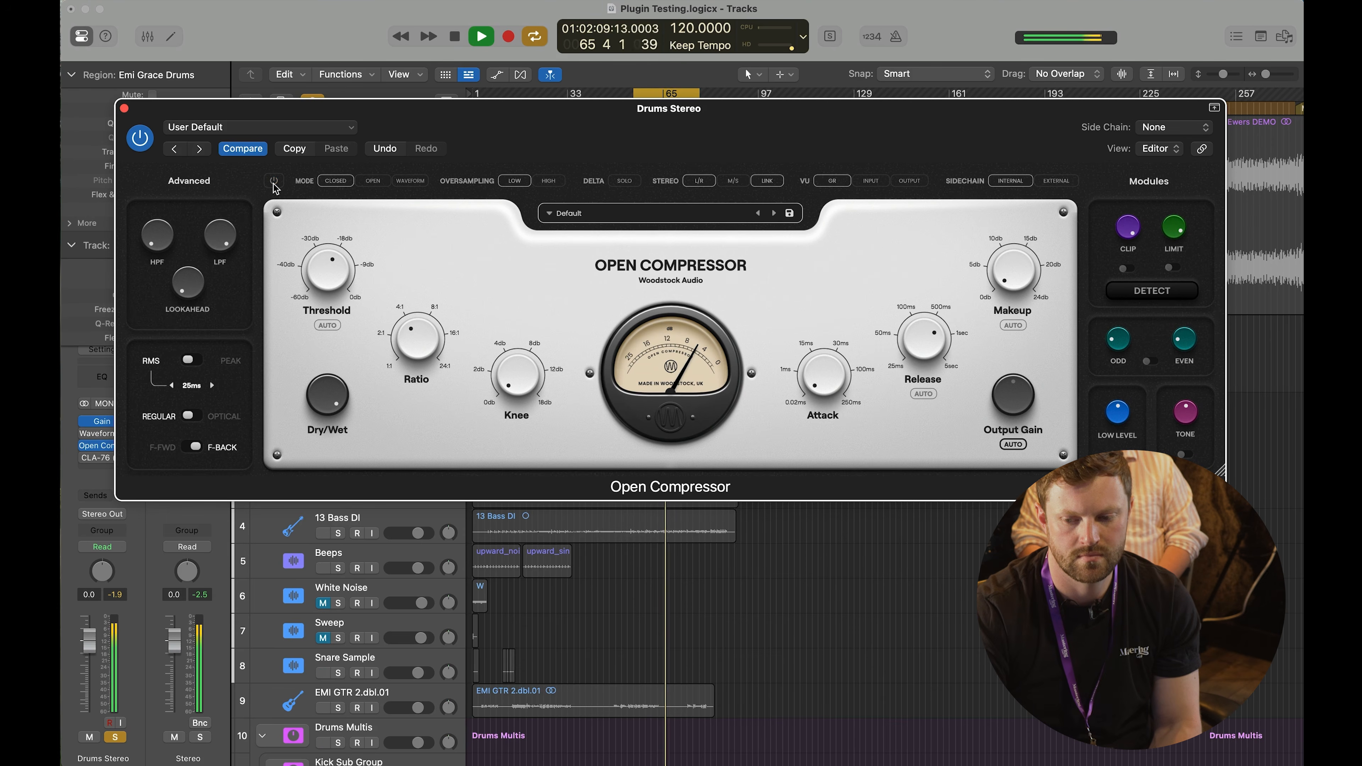
key(space)
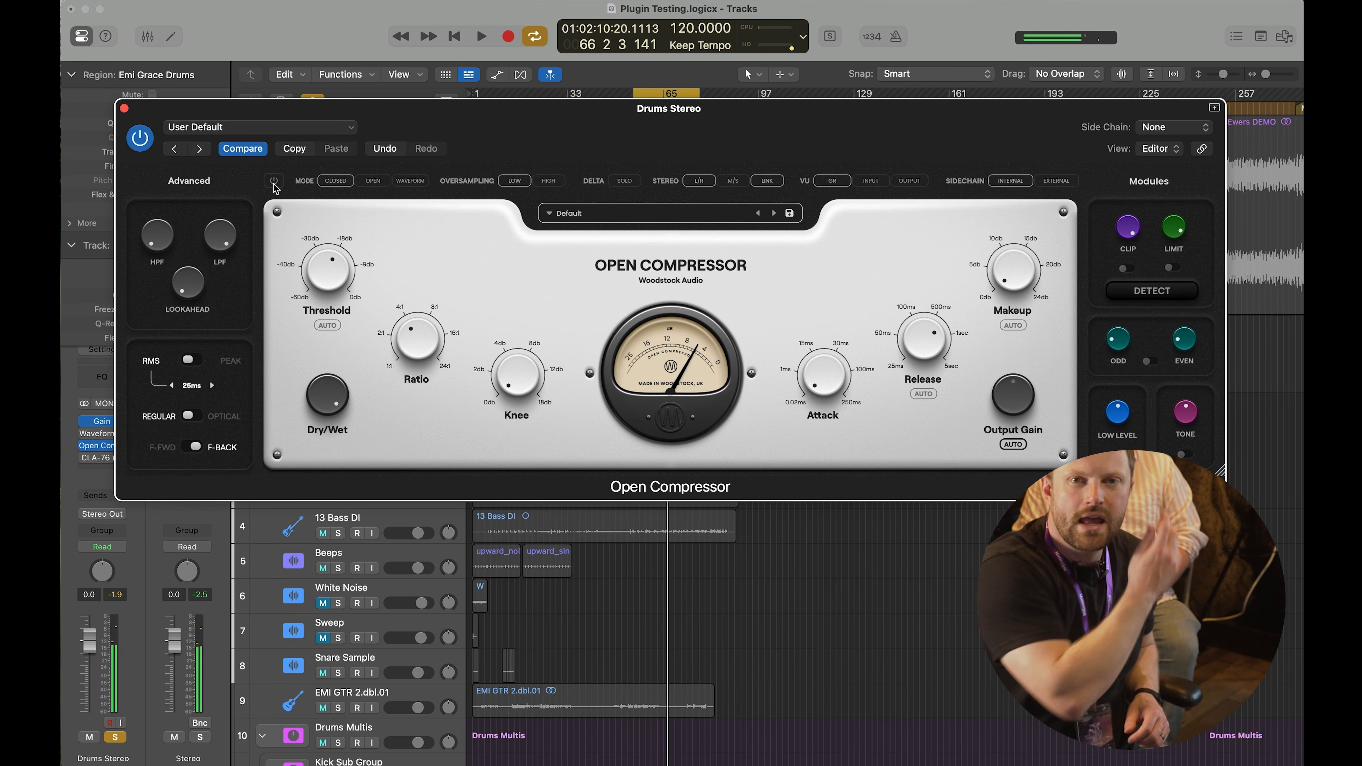
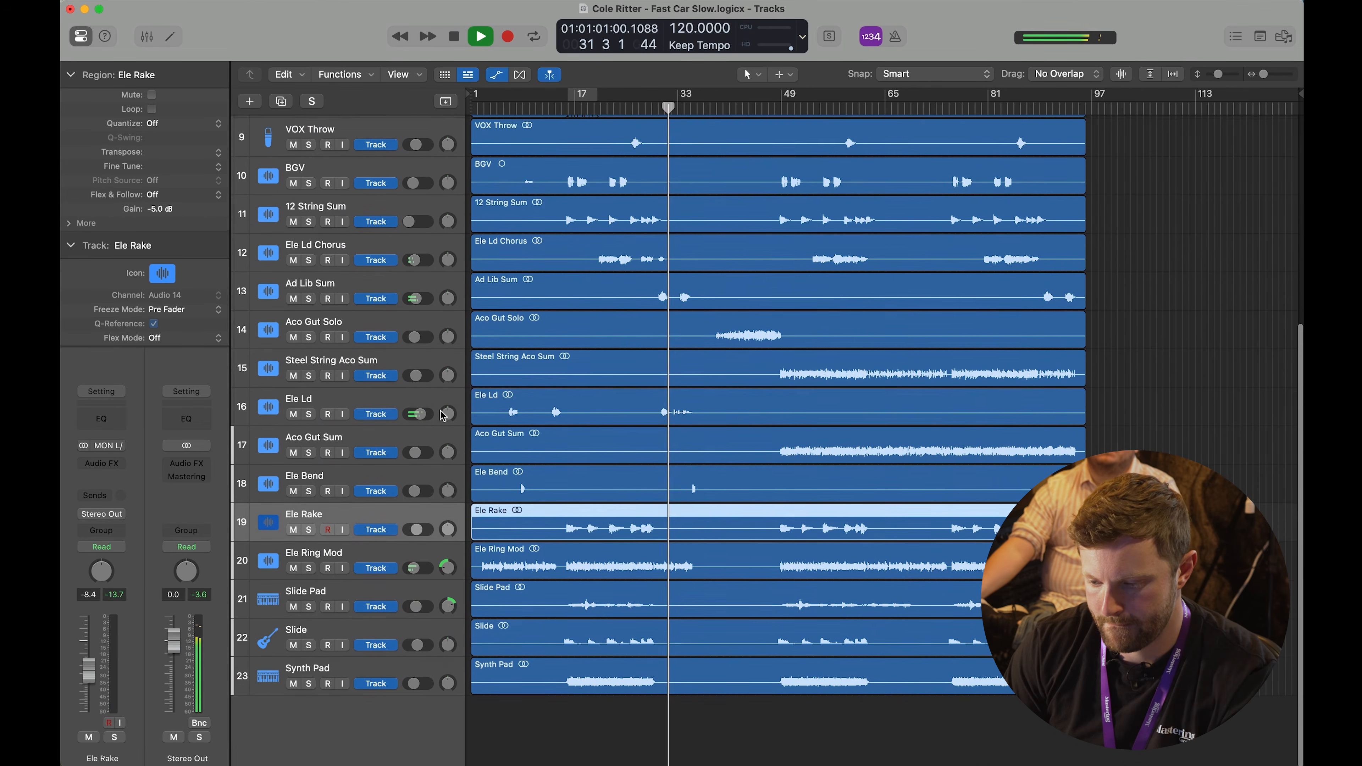
Step: Select the Ele Ld track and identify the Ele Ring Mod and Slide parts by briefly soloing each during playback
click(356, 408)
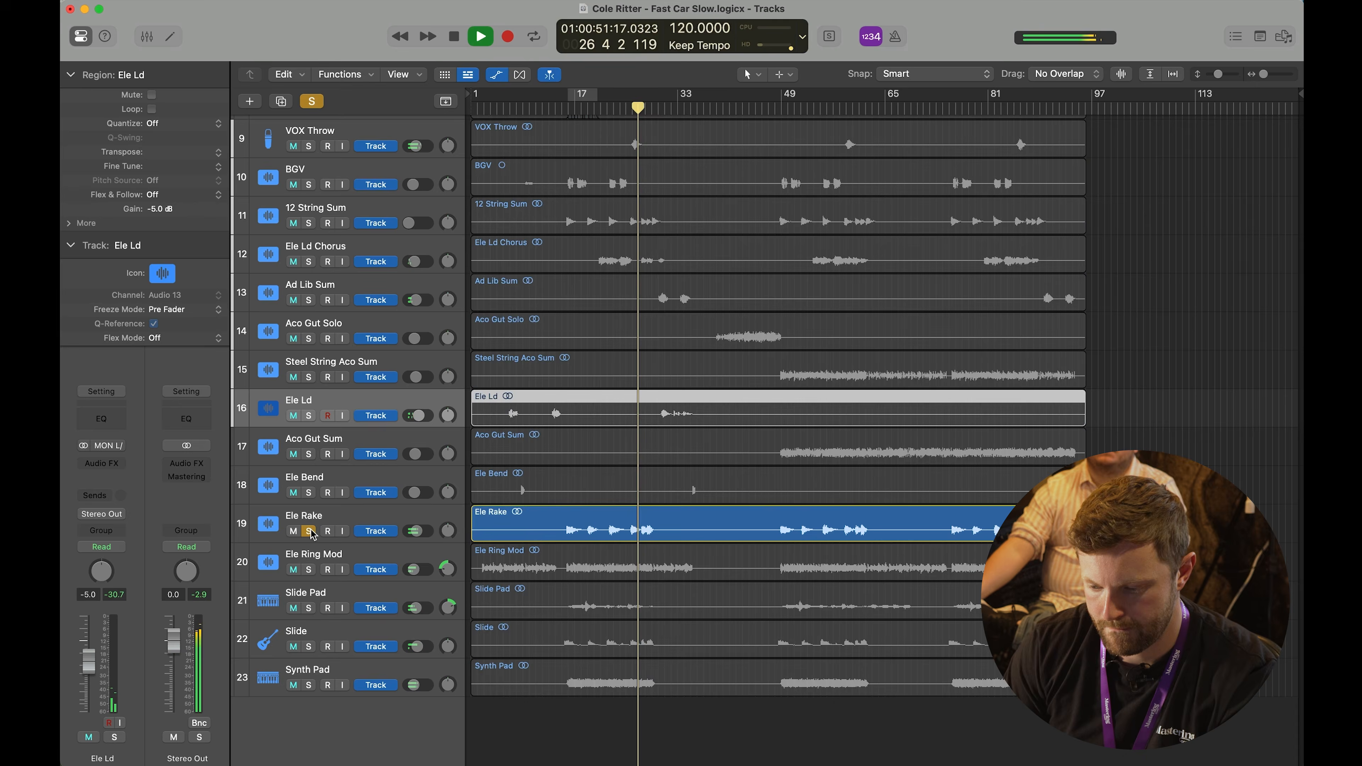
click(309, 569)
click(309, 570)
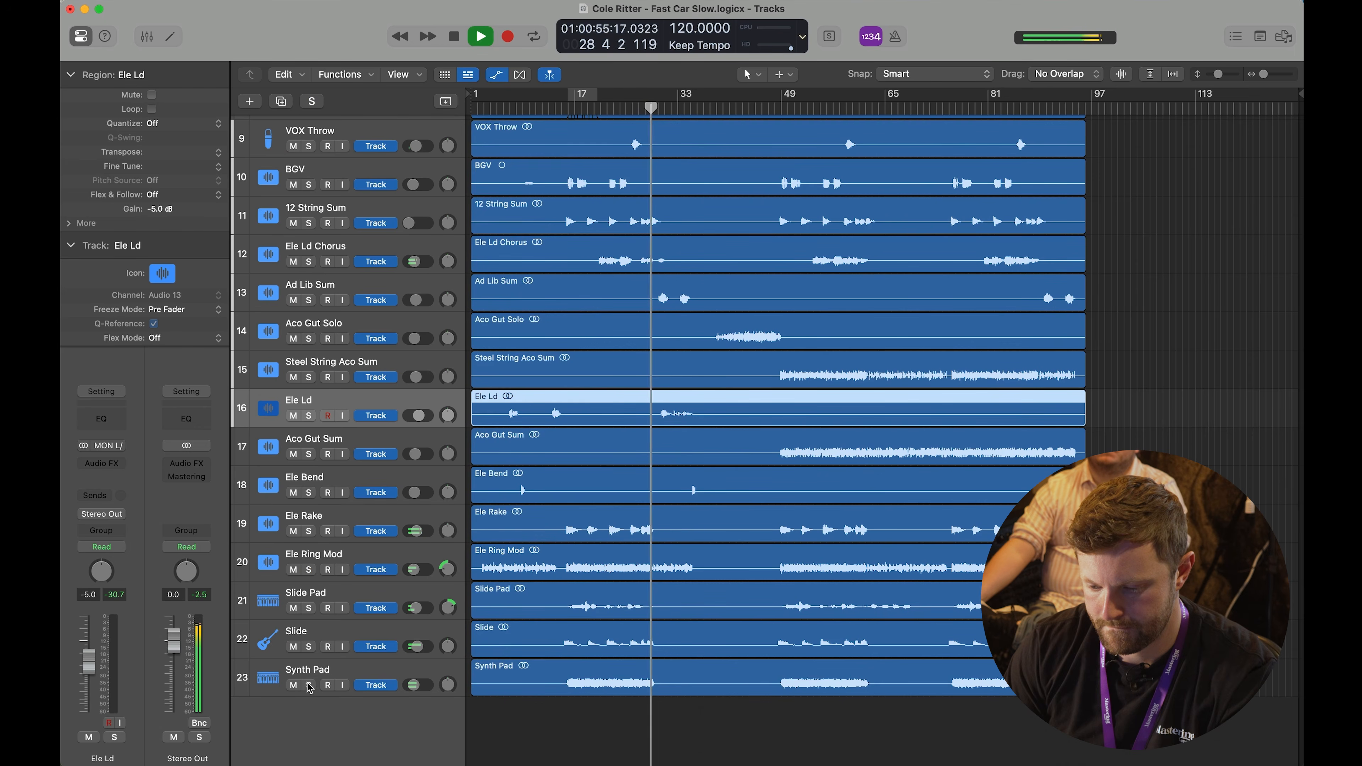
click(308, 646)
click(308, 646)
Step: Move the Slide track directly below Ele Ld in the track list and restart playback
key(space)
drag(349, 638, 371, 446)
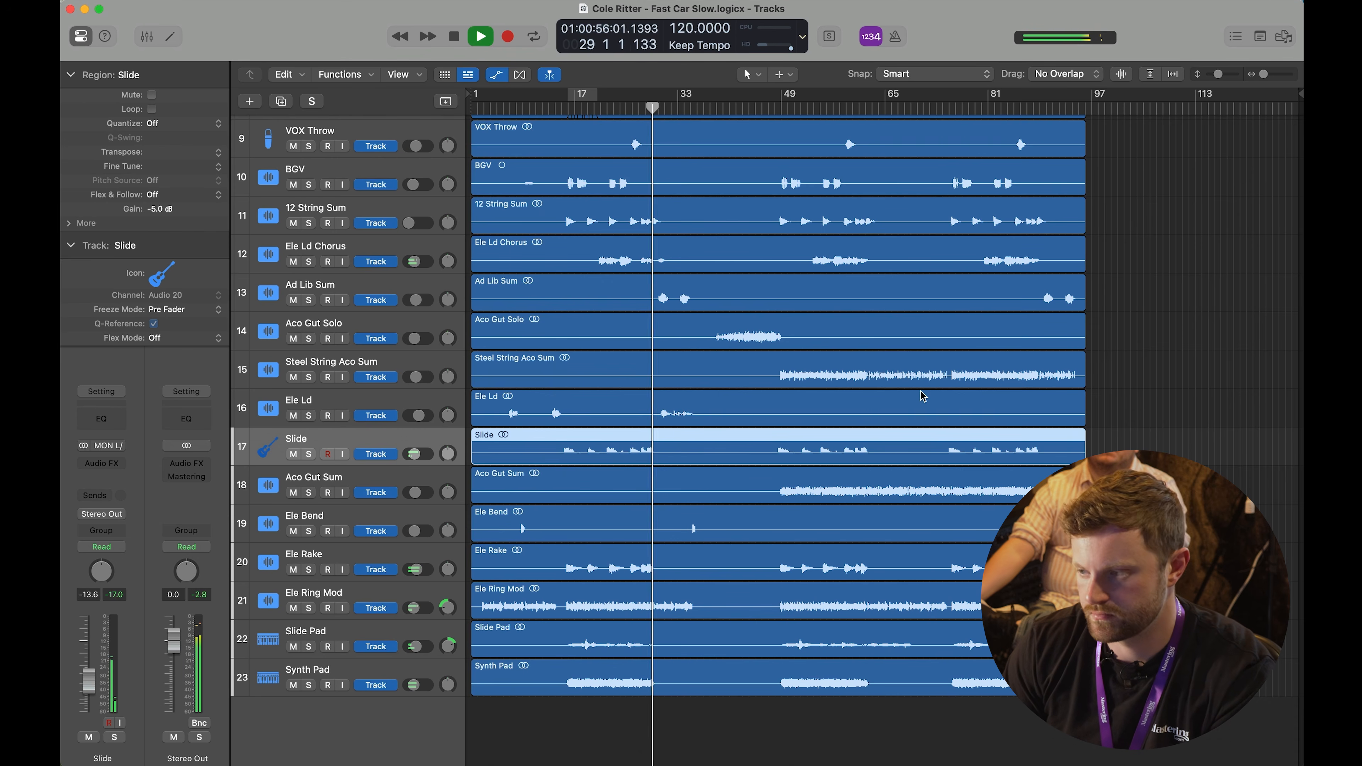
key(space)
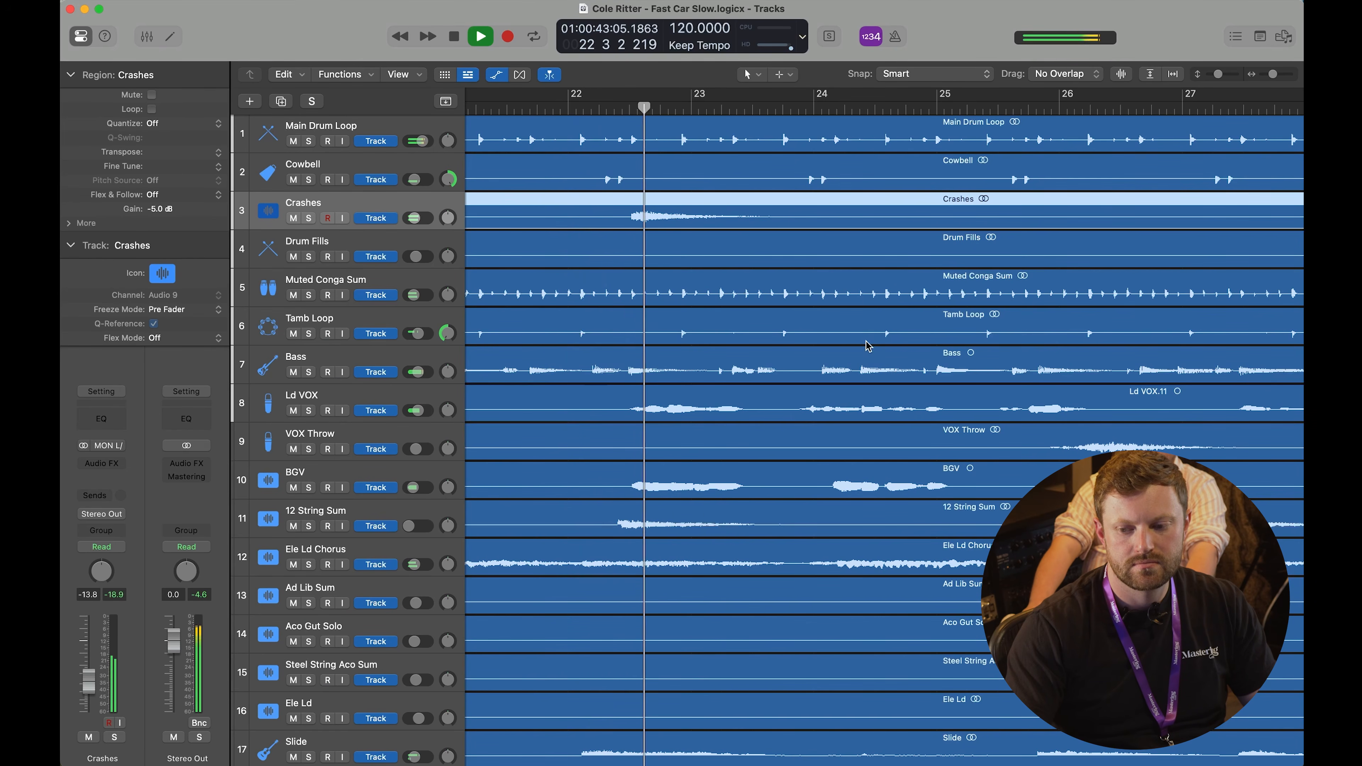
Step: Lower the Crashes channel fader to -15.6 dB, replaying the section around bar 22
drag(90, 683, 92, 689)
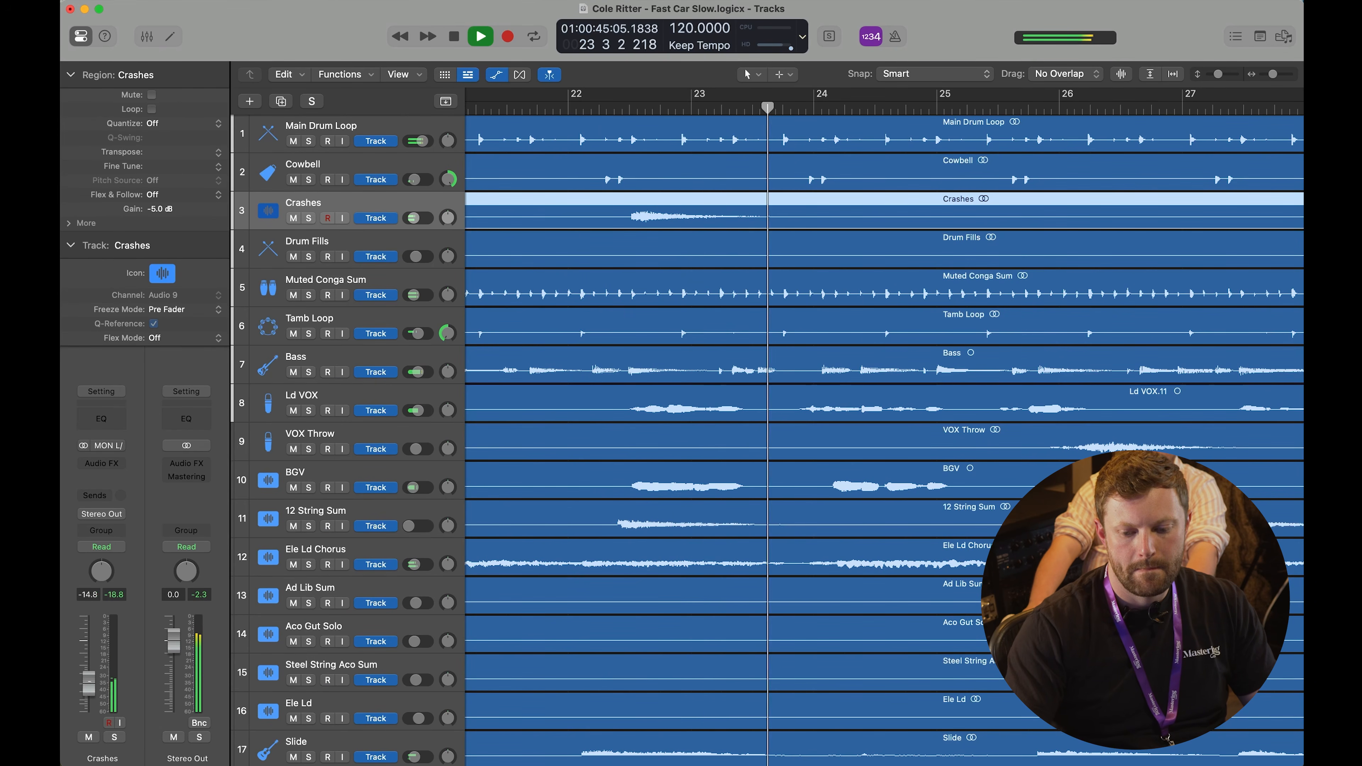
key(comma)
key(comma)
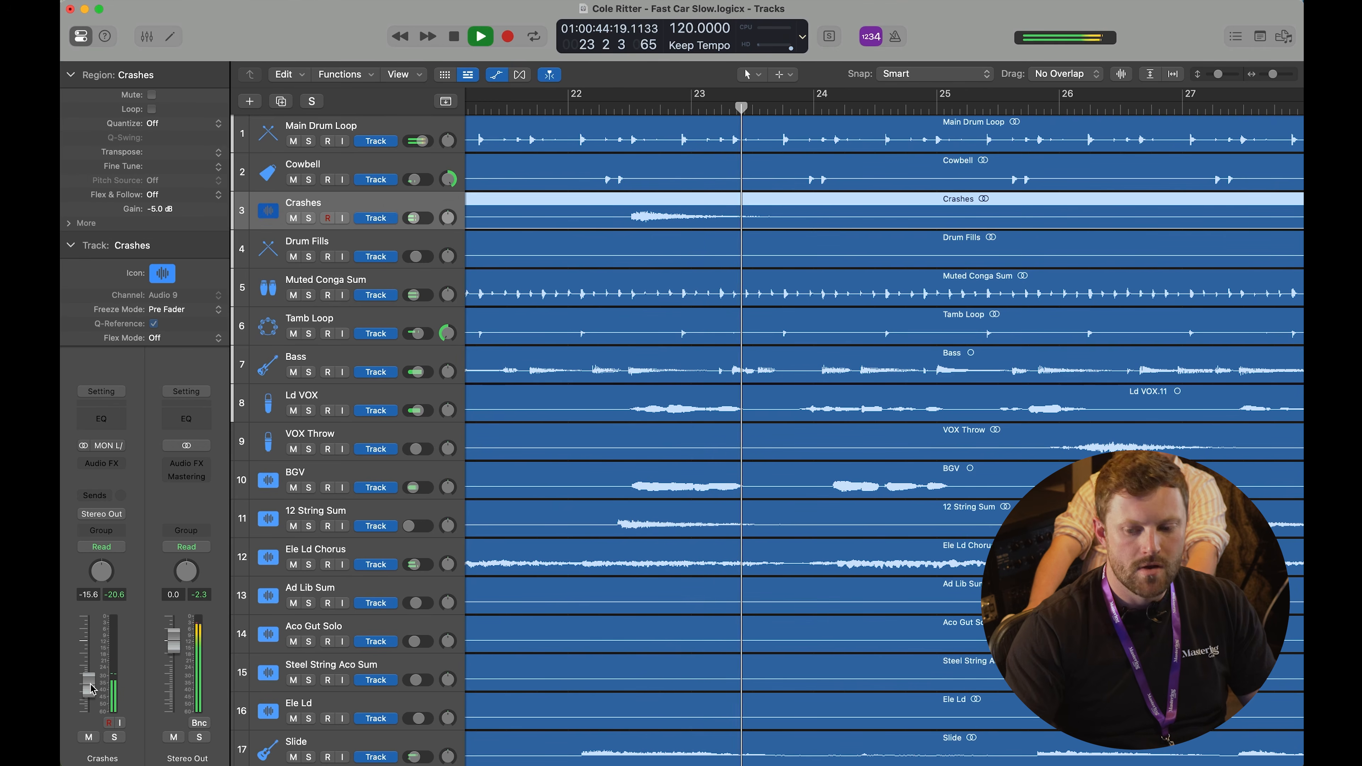
Step: Add a "- Crashes" line to the project notes, close the notes and resume playing the mix
click(1256, 39)
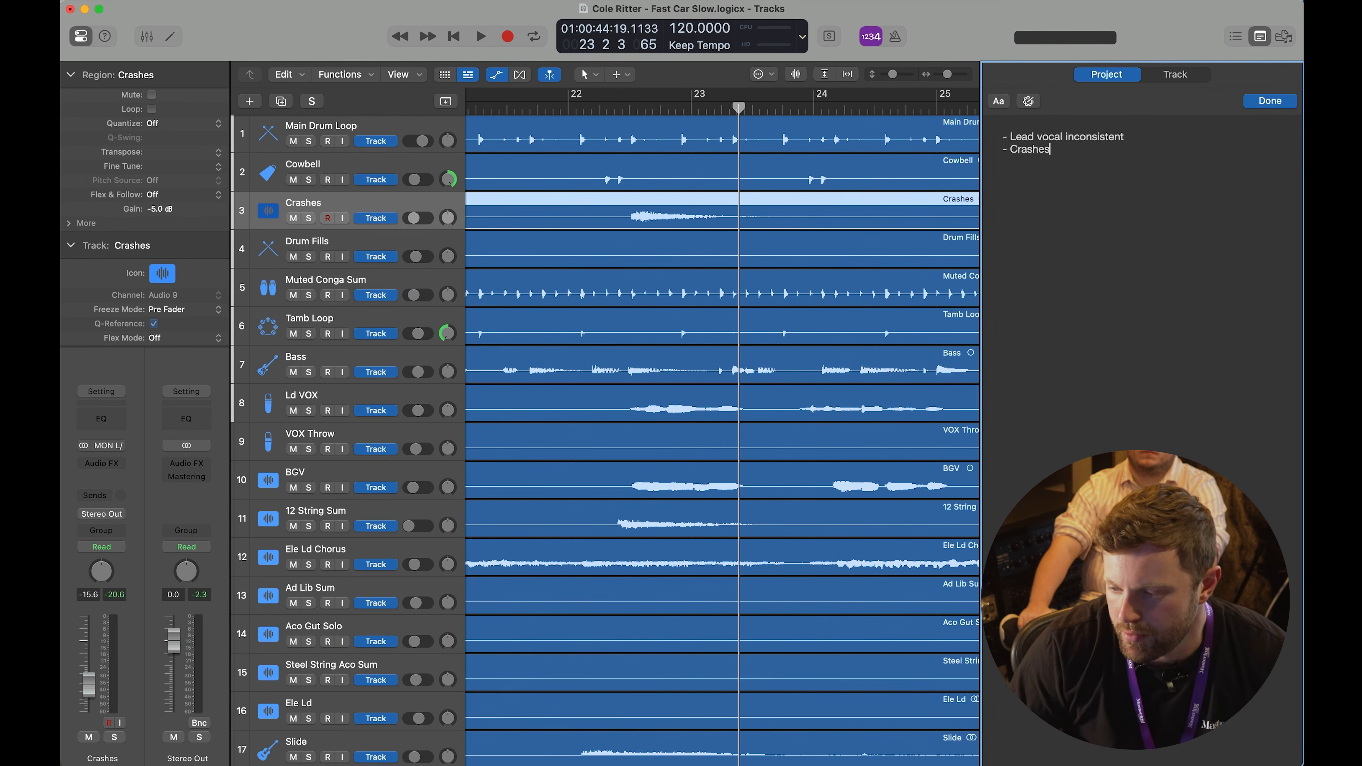
click(1260, 36)
key(space)
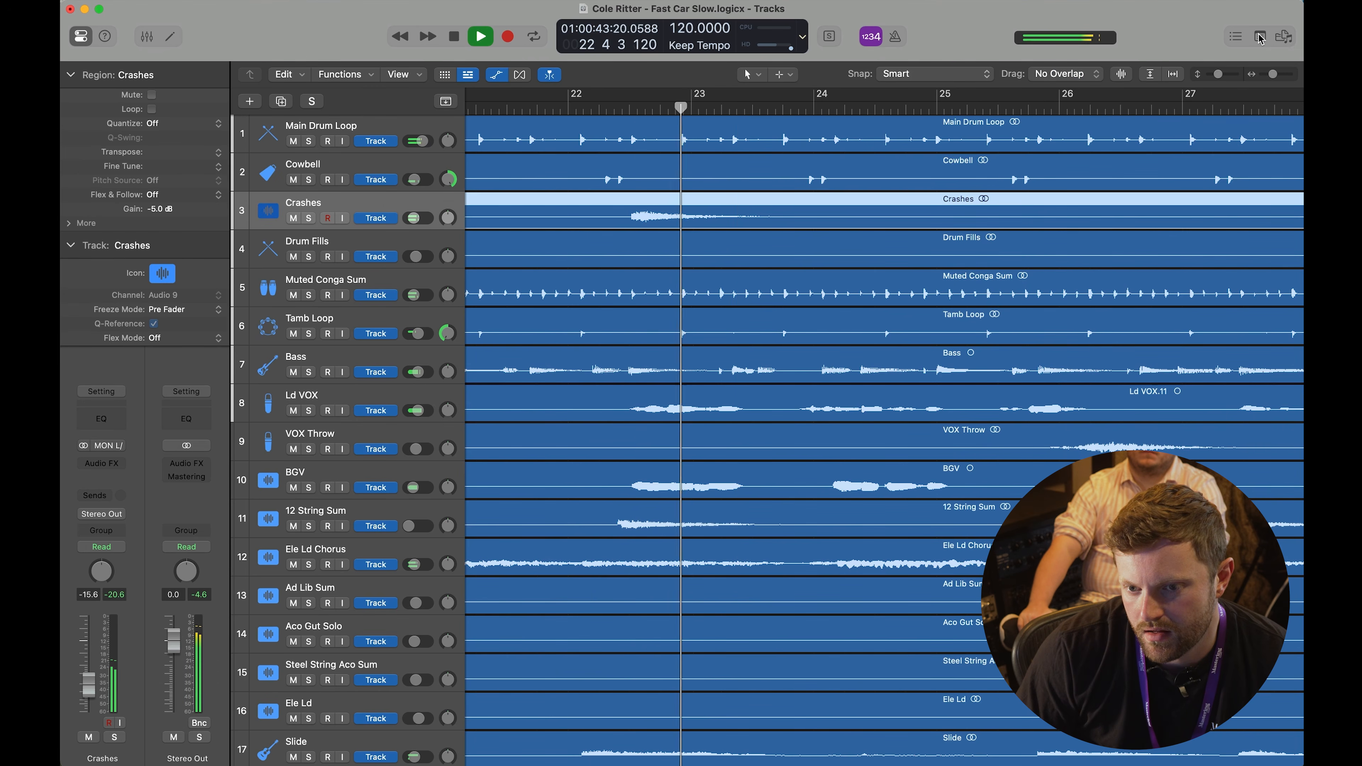
key(space)
key(super+a)
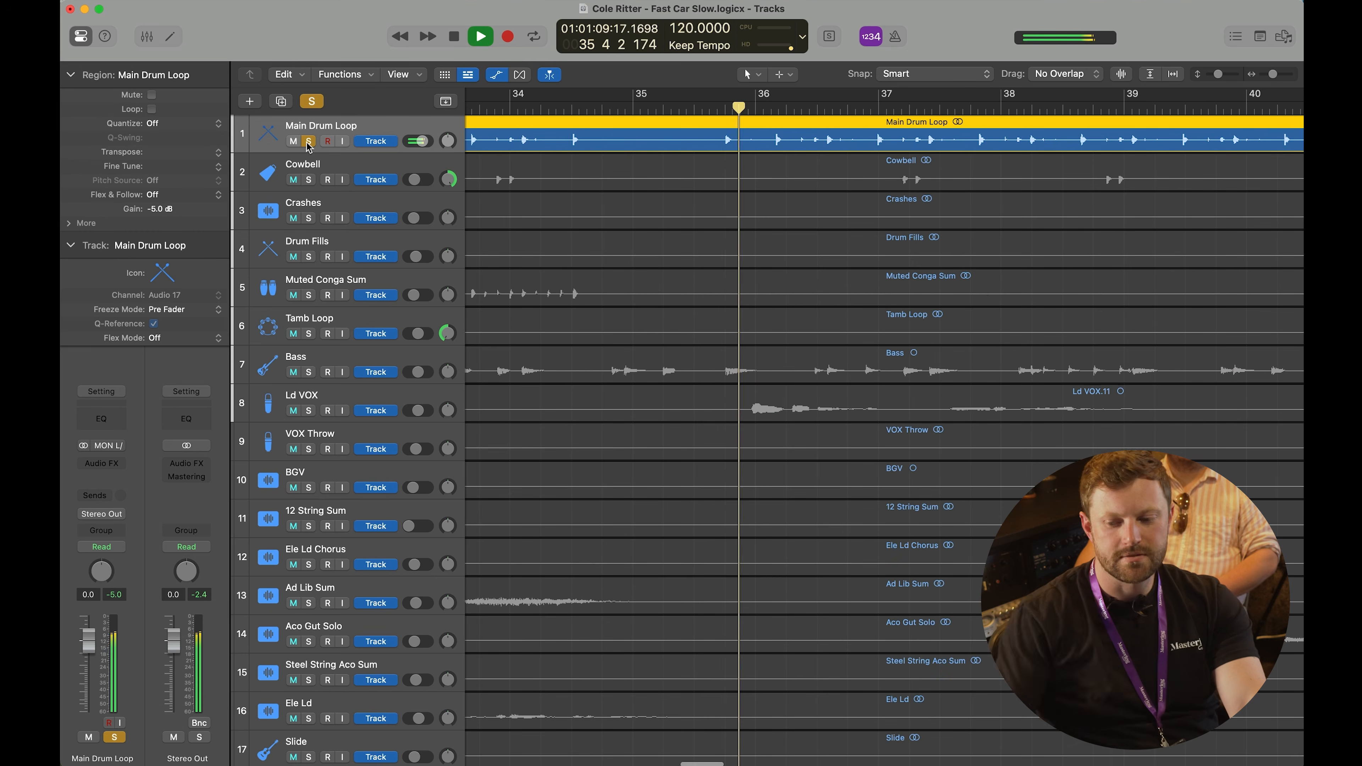
Step: Search the audio effects for "op" and insert an Open Compressor on the Main Drum Loop channel
click(102, 464)
text(op)
mouse_move(161, 499)
click(252, 496)
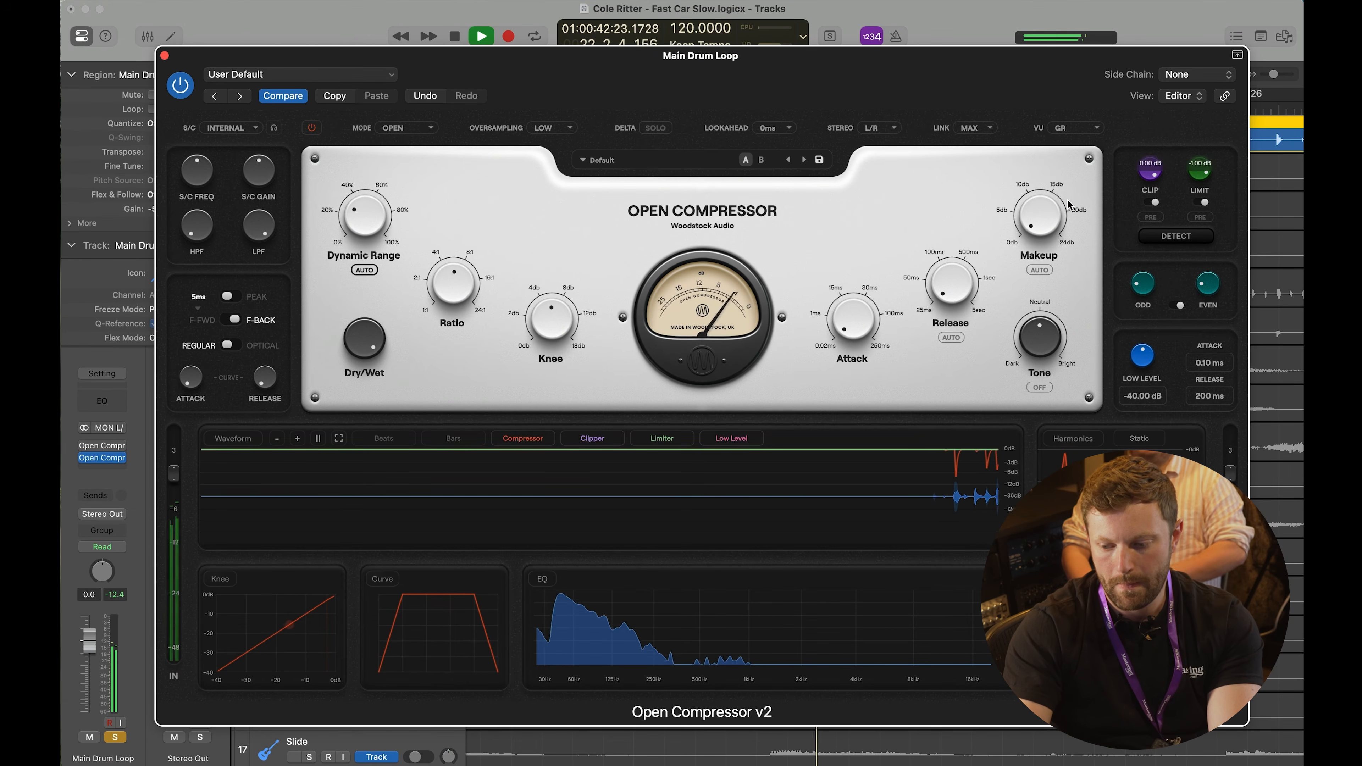
Step: Set the compressor's ratio to 1:1 and lower the limiter's threshold on the Main Drum Loop, stopping playback at the end
drag(456, 285, 465, 669)
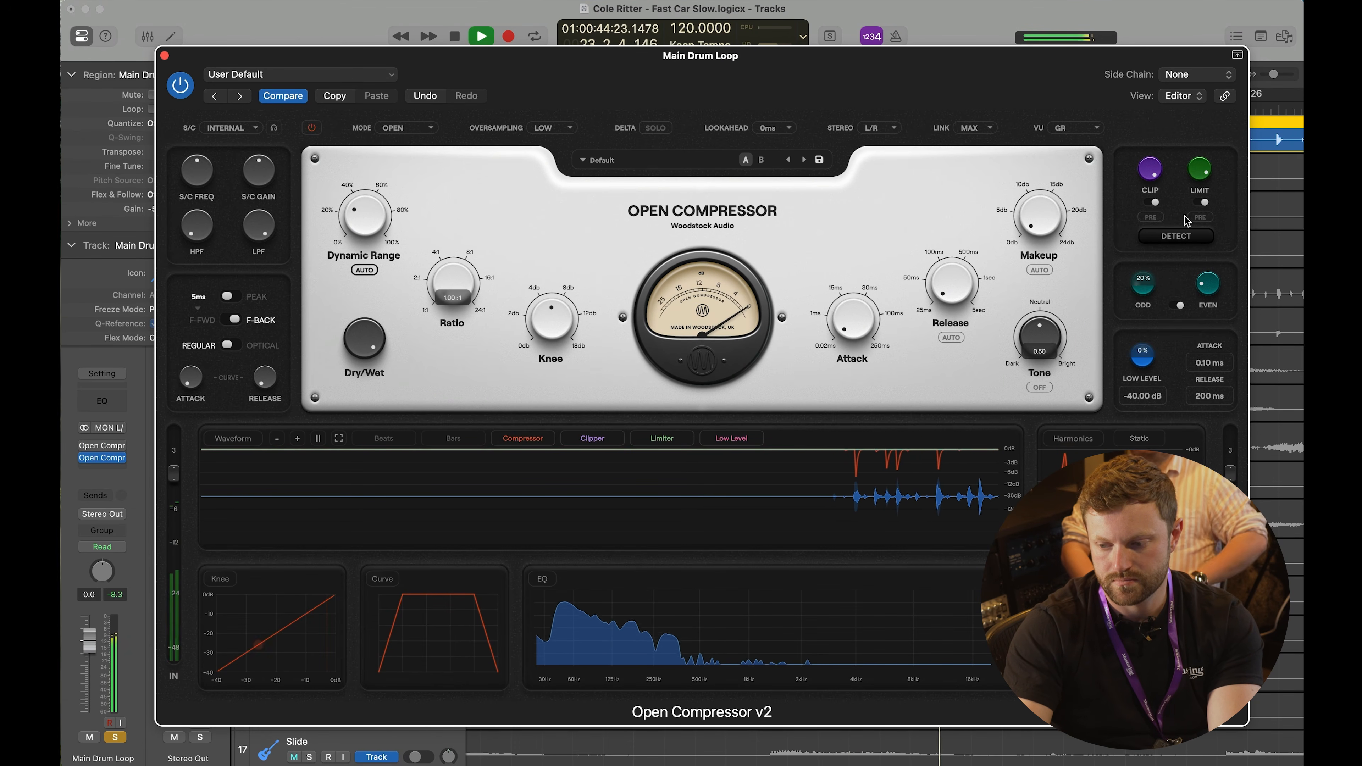
drag(1200, 167, 1178, 253)
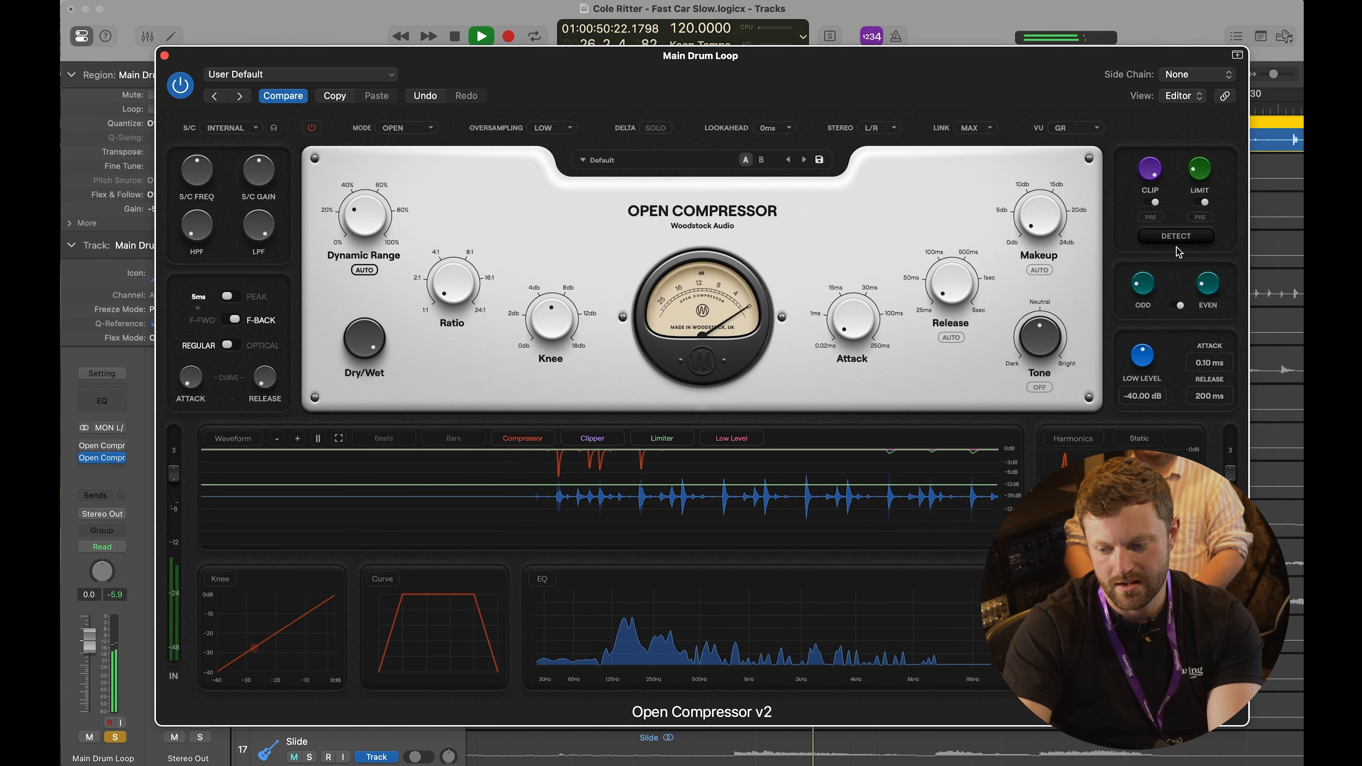
key(space)
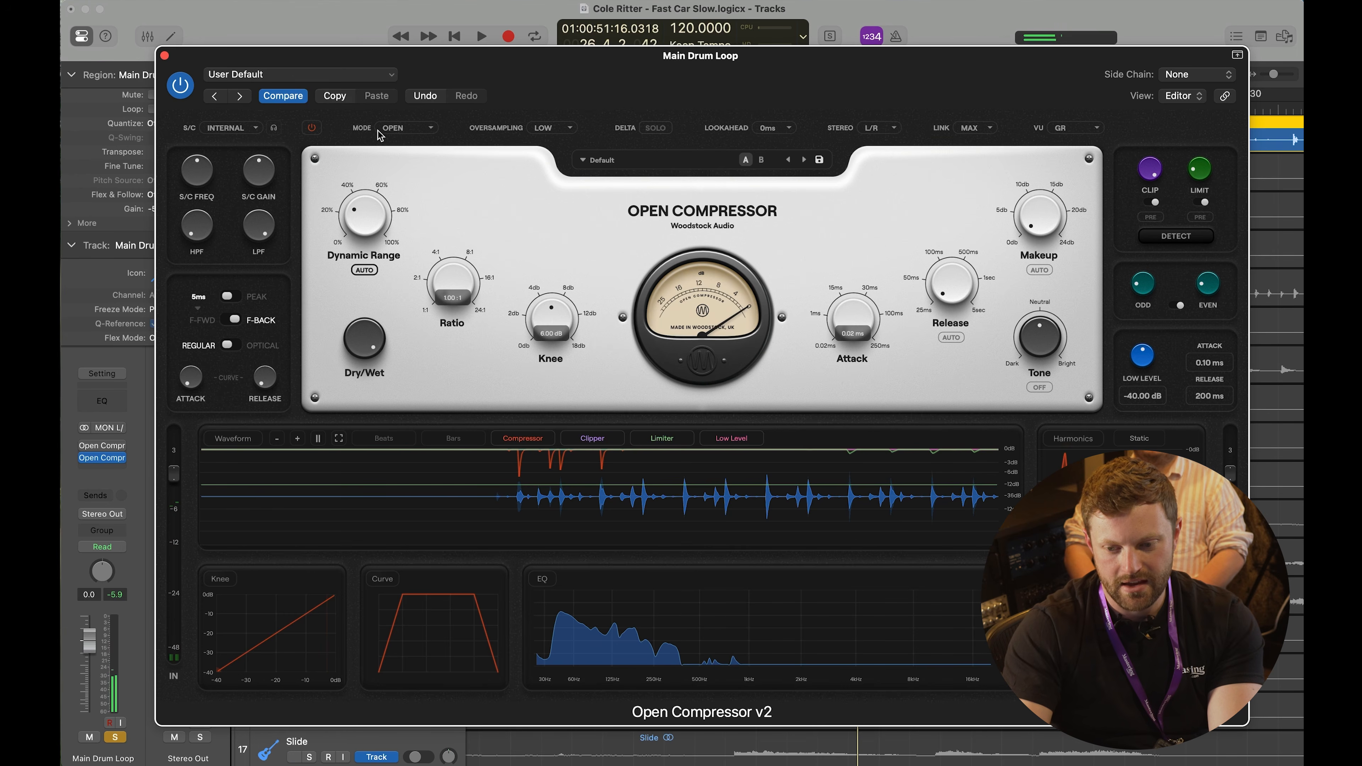
Step: Zoom the plug-in's waveform display in and back out, and replay the loop to examine the limiter's gain reduction
click(298, 438)
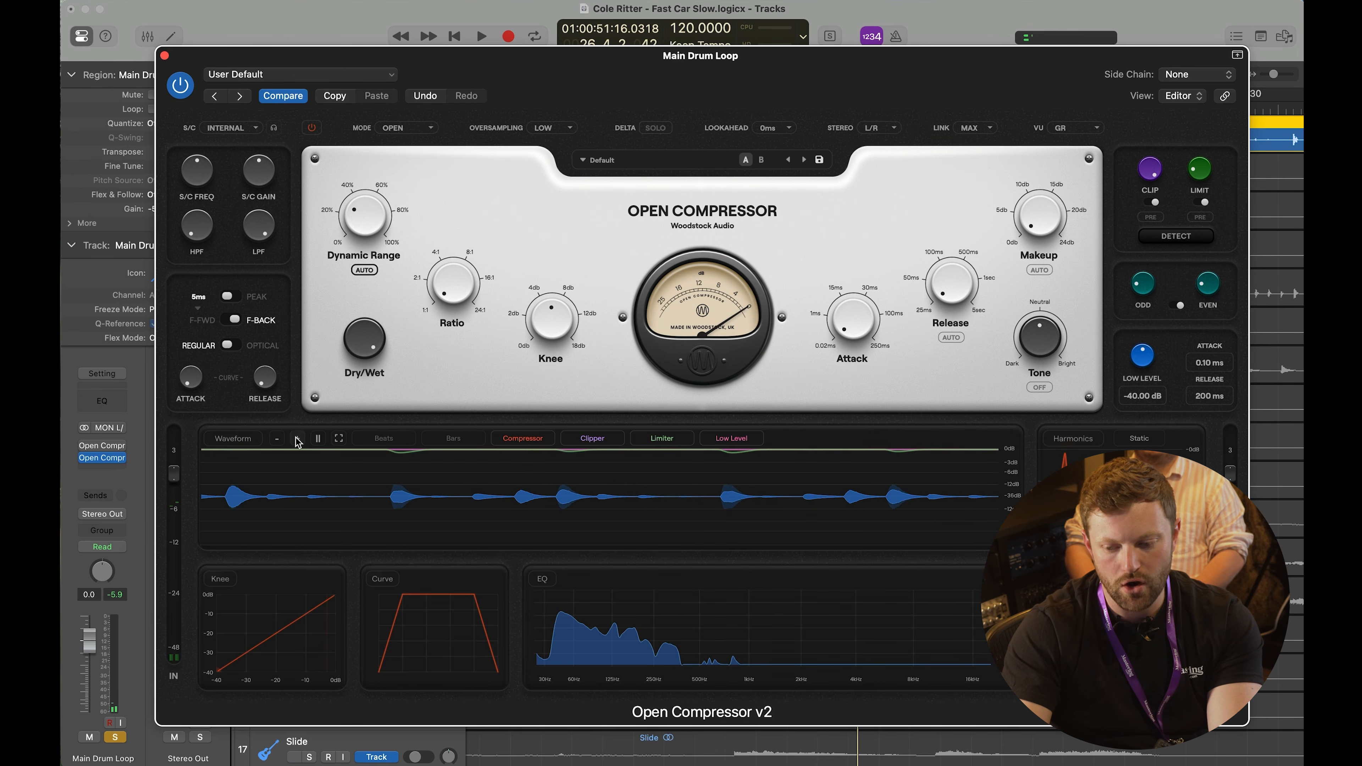
click(278, 438)
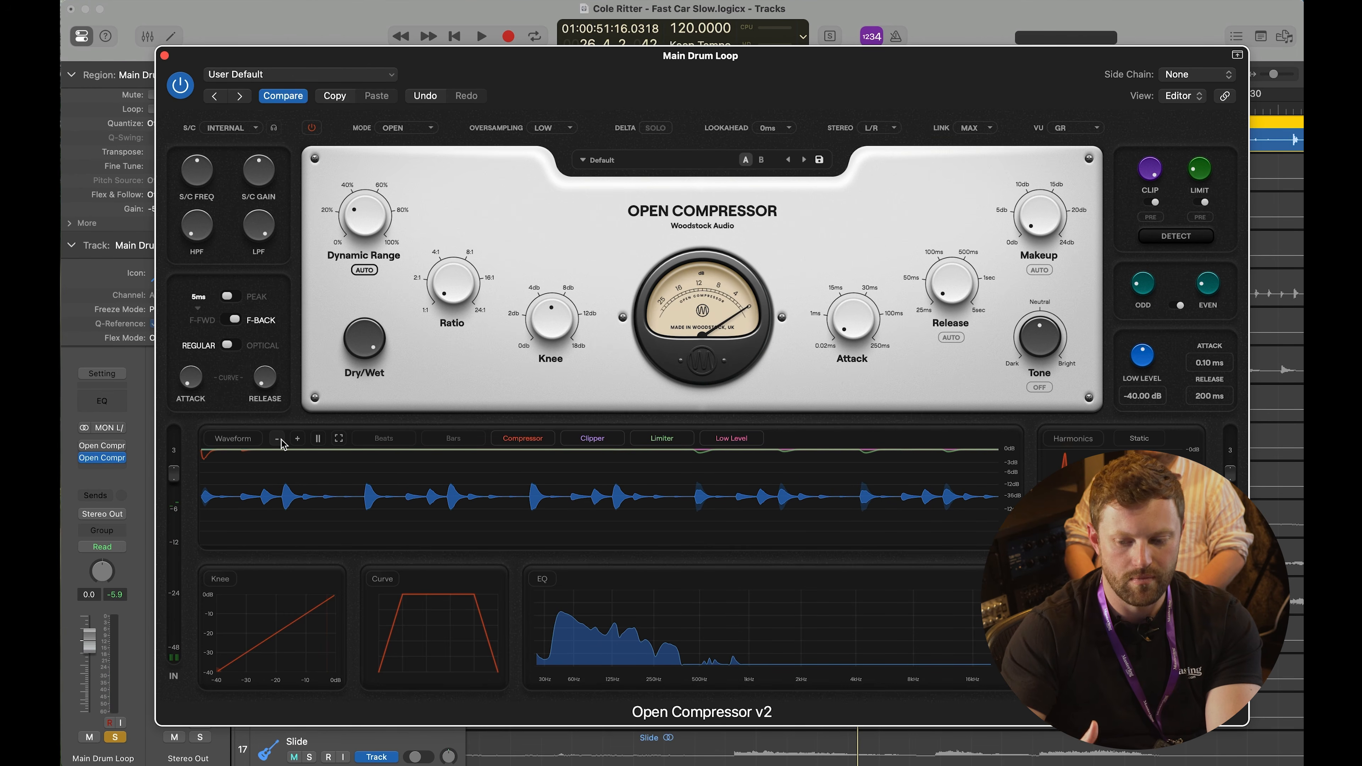
key(space)
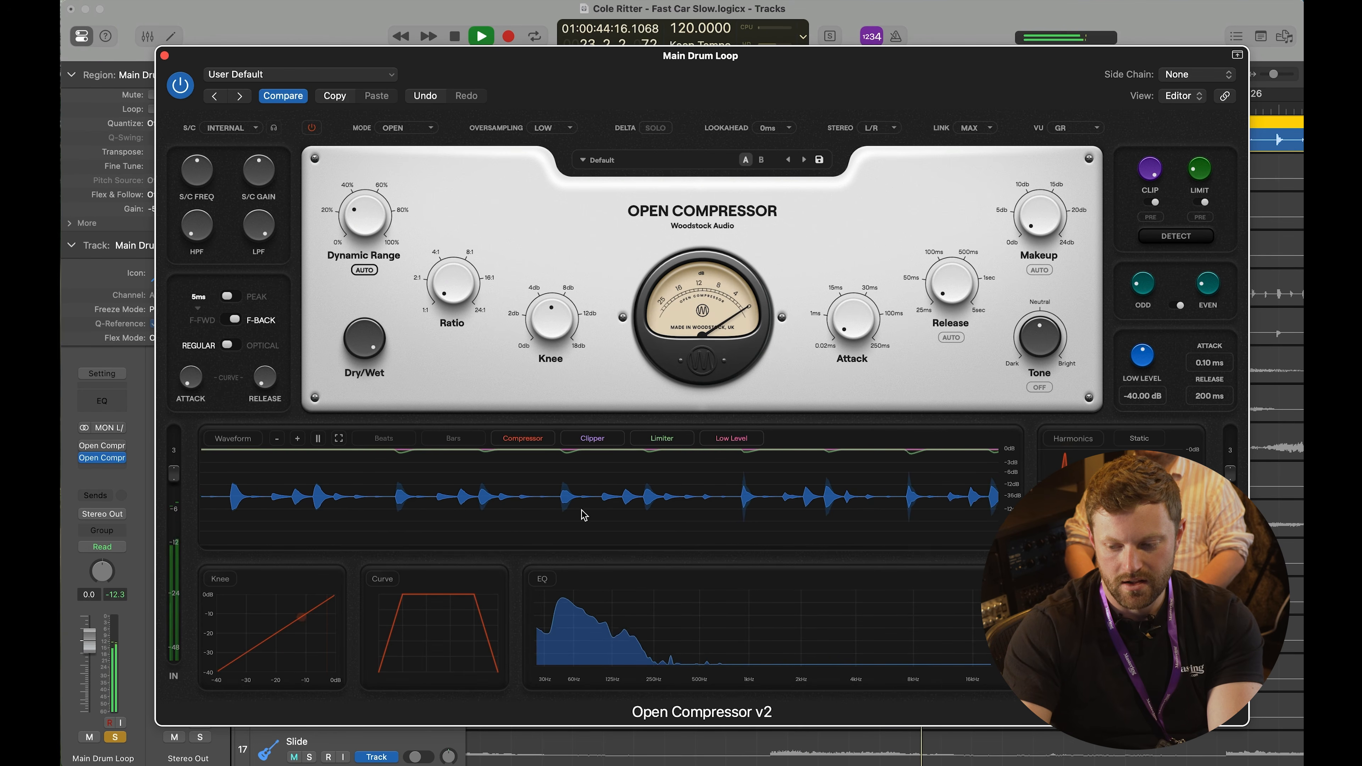
key(space)
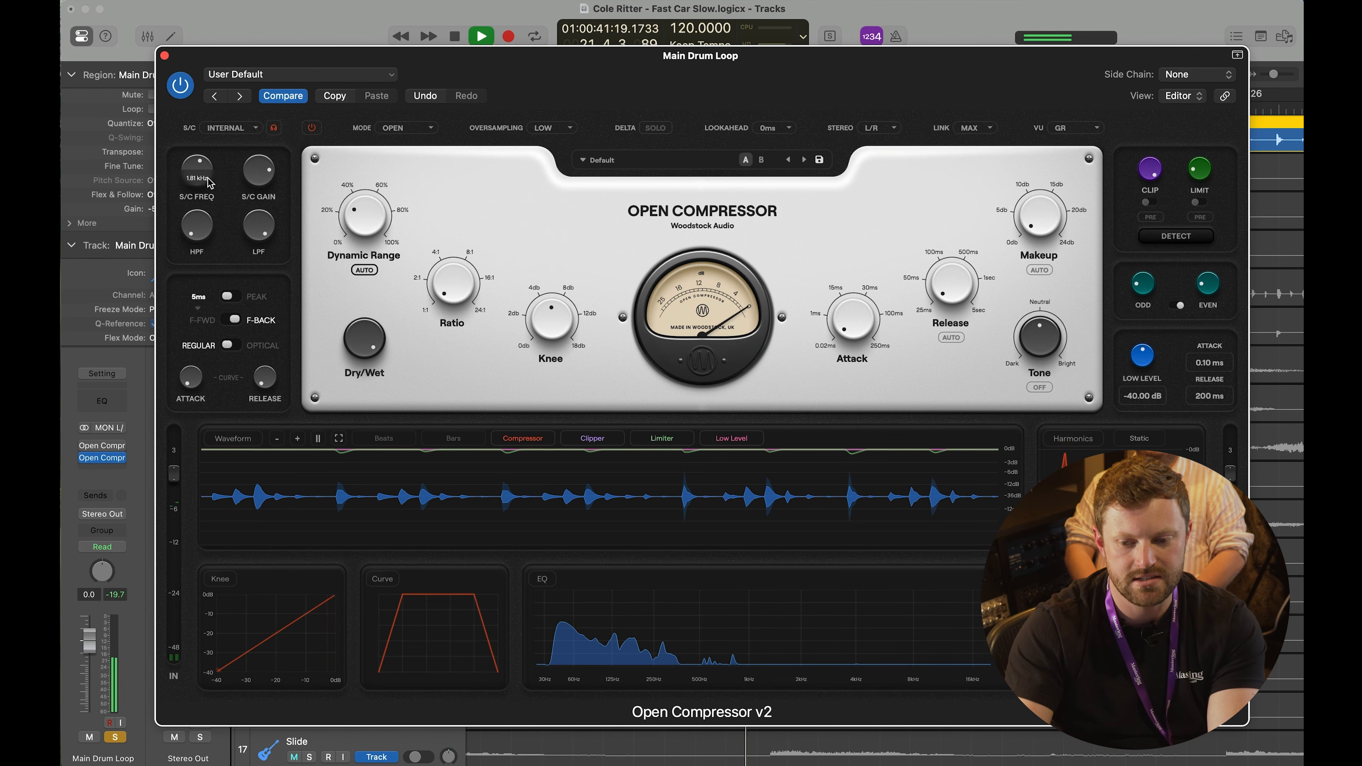
Step: Sweep the side-chain frequency to 3.88 kHz while listening to the side-chain, and reset the side-chain gain to 0 dB
drag(202, 171, 200, 121)
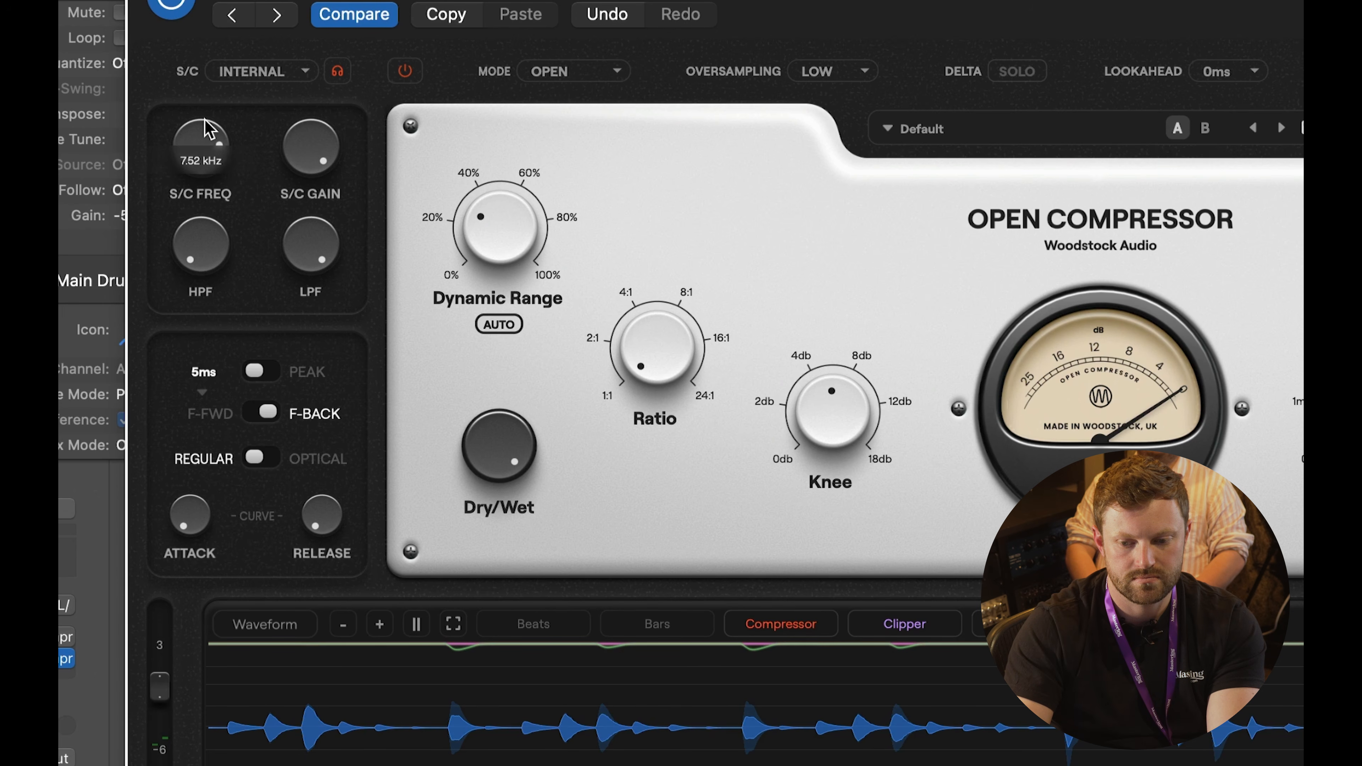
drag(207, 122, 215, 166)
mouse_move(321, 180)
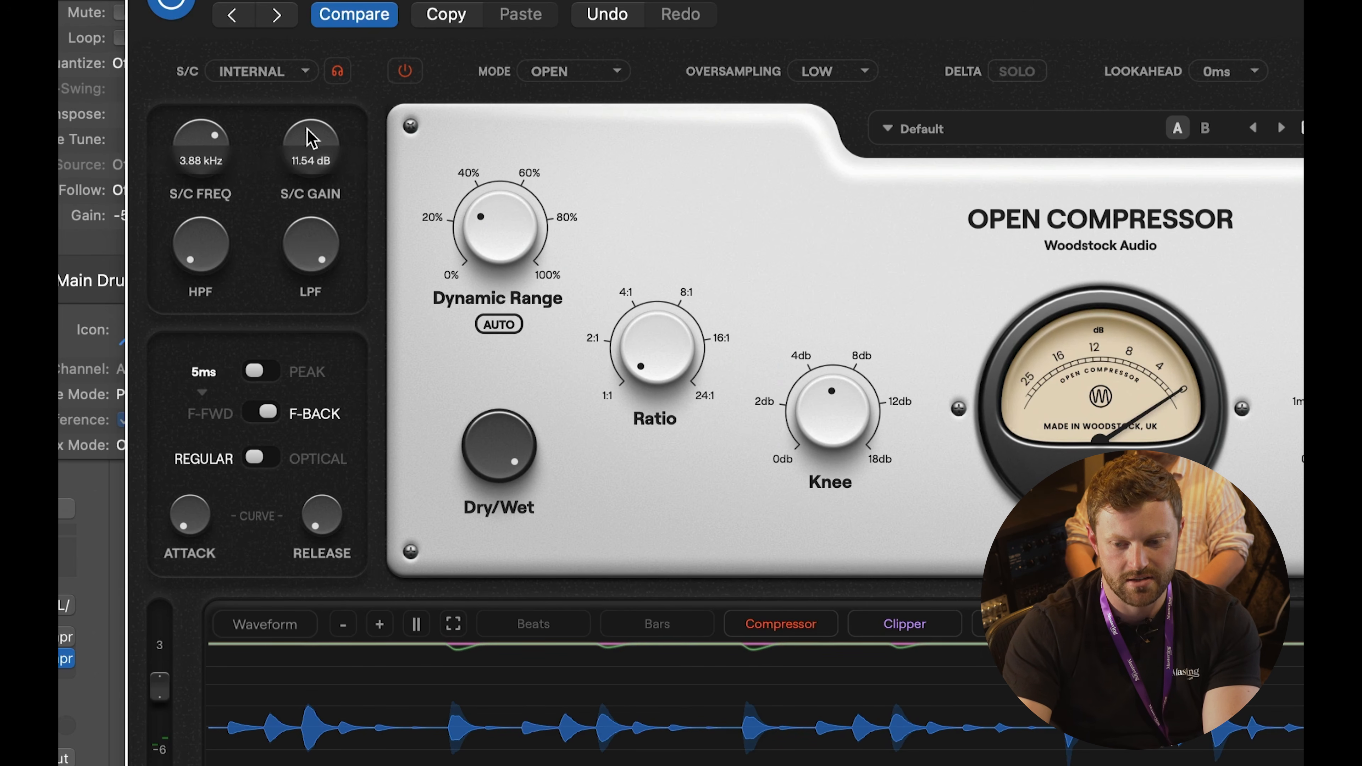
double_click(308, 166)
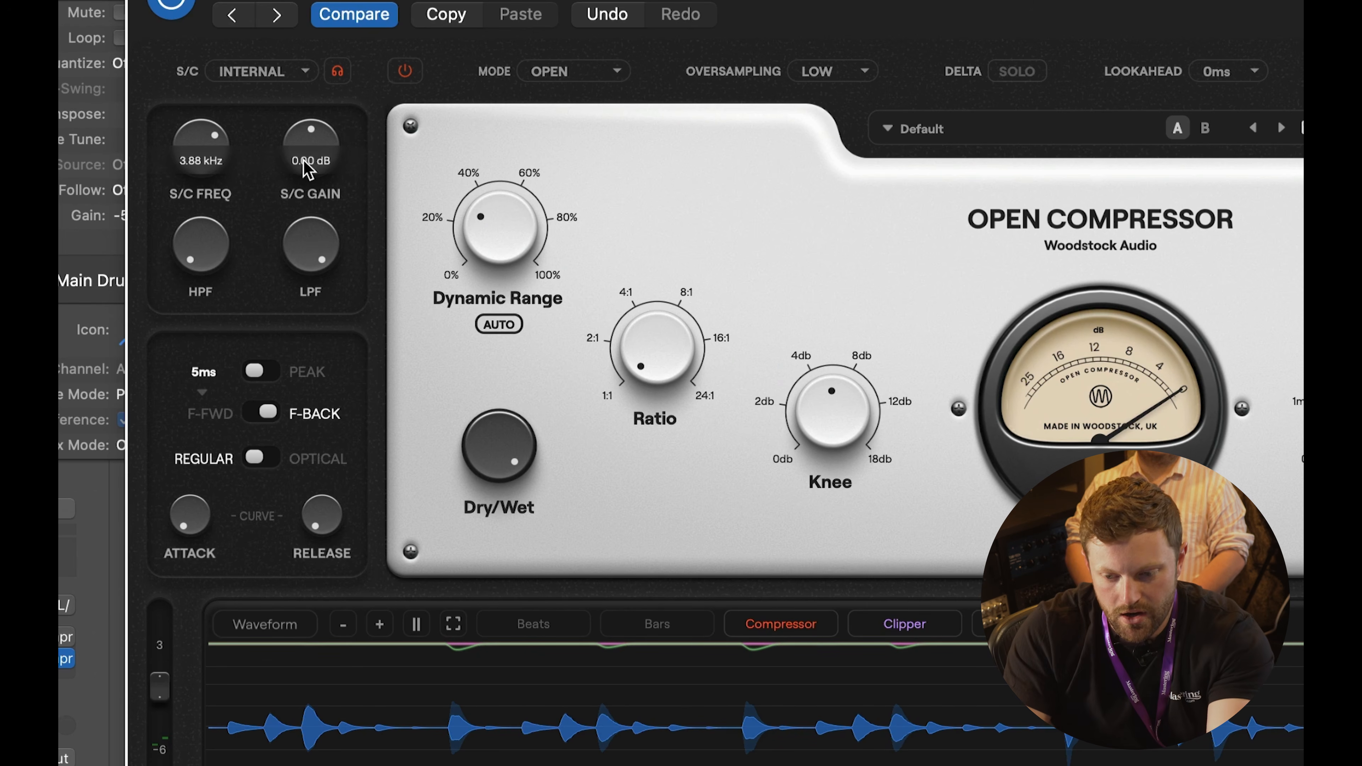
Step: Set the side-chain low-pass filter to 6.19 kHz and bring the high-pass filter down through 329 Hz
drag(197, 268, 198, 105)
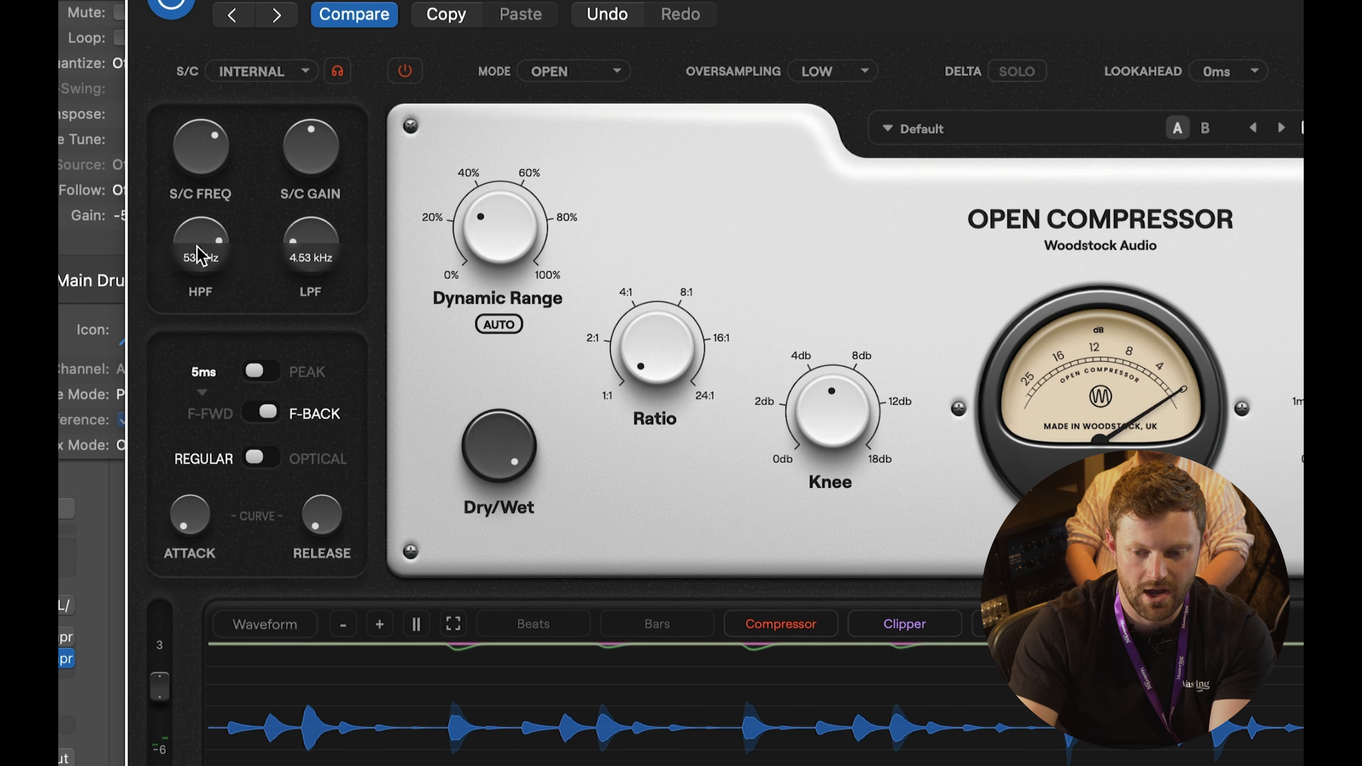
drag(327, 203, 309, 148)
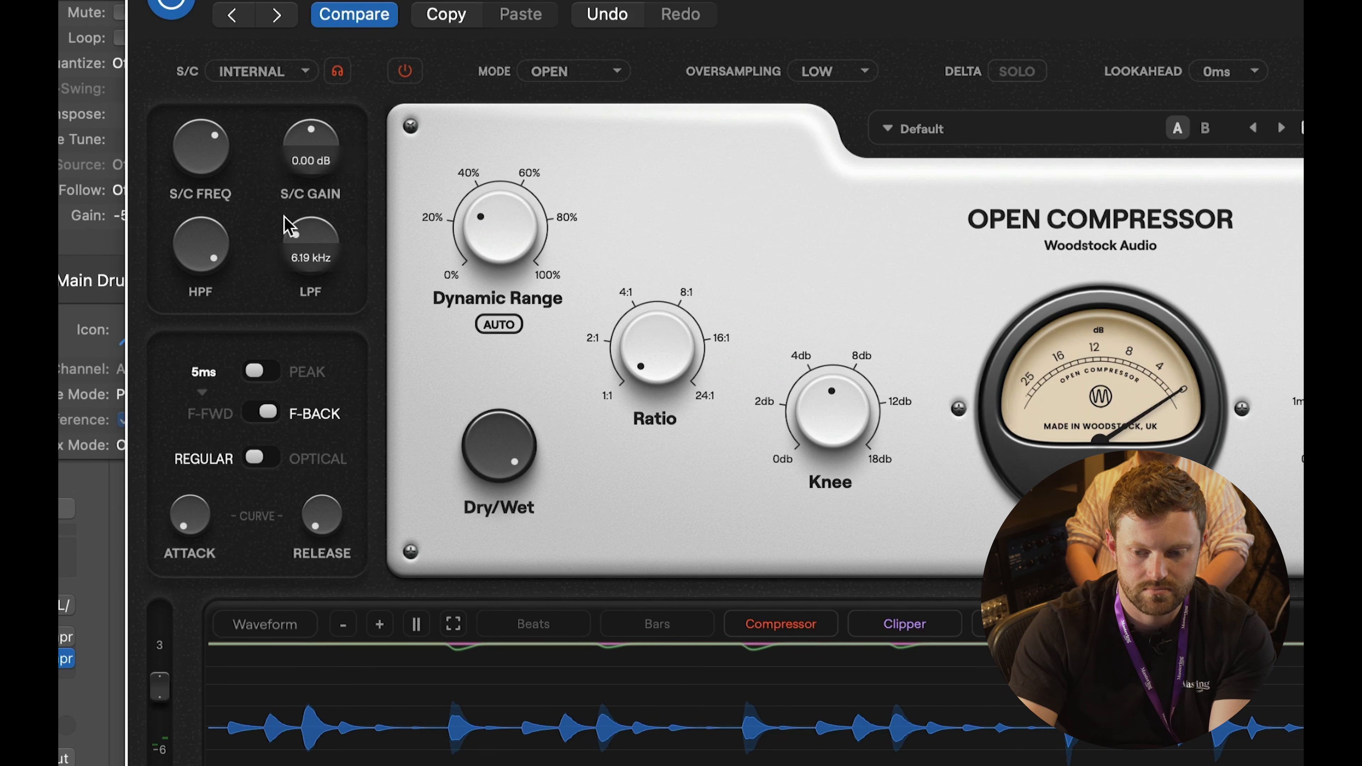
drag(203, 242, 220, 268)
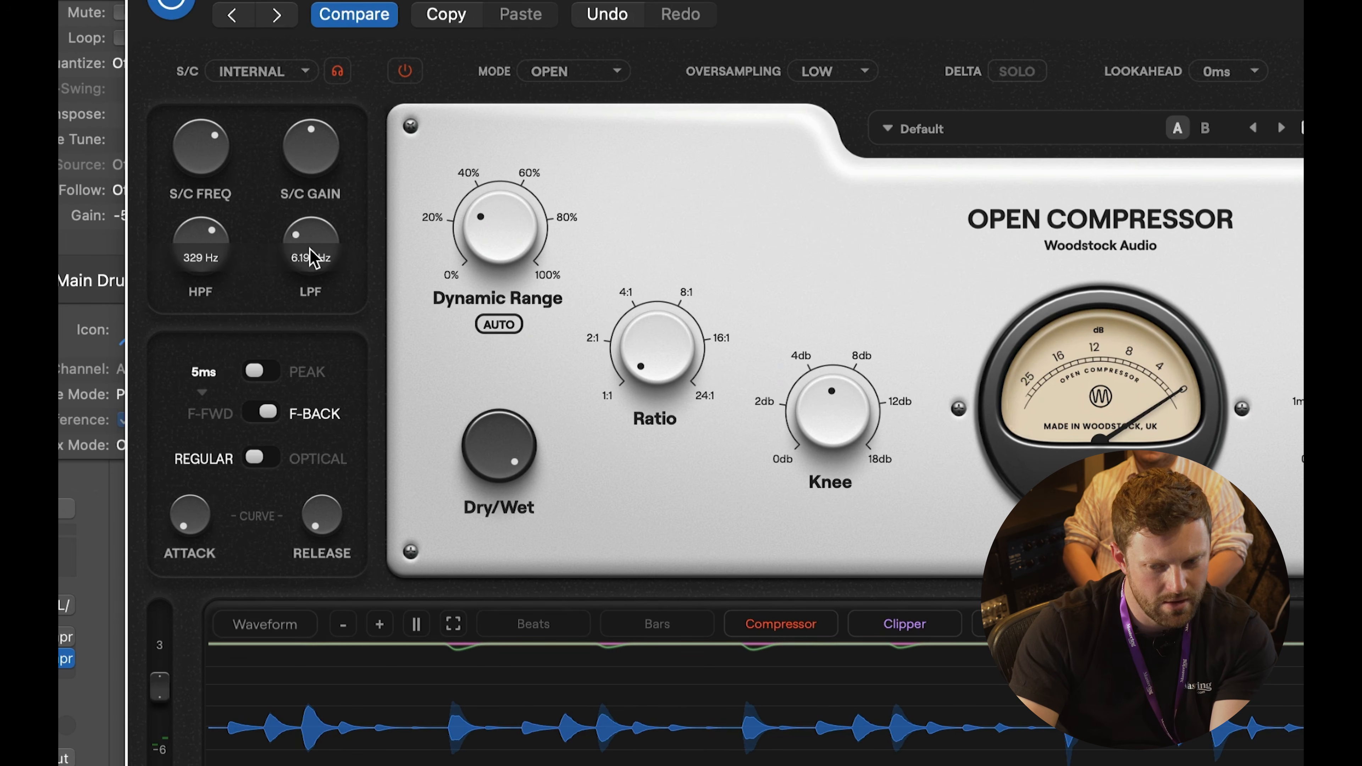
drag(208, 257, 210, 265)
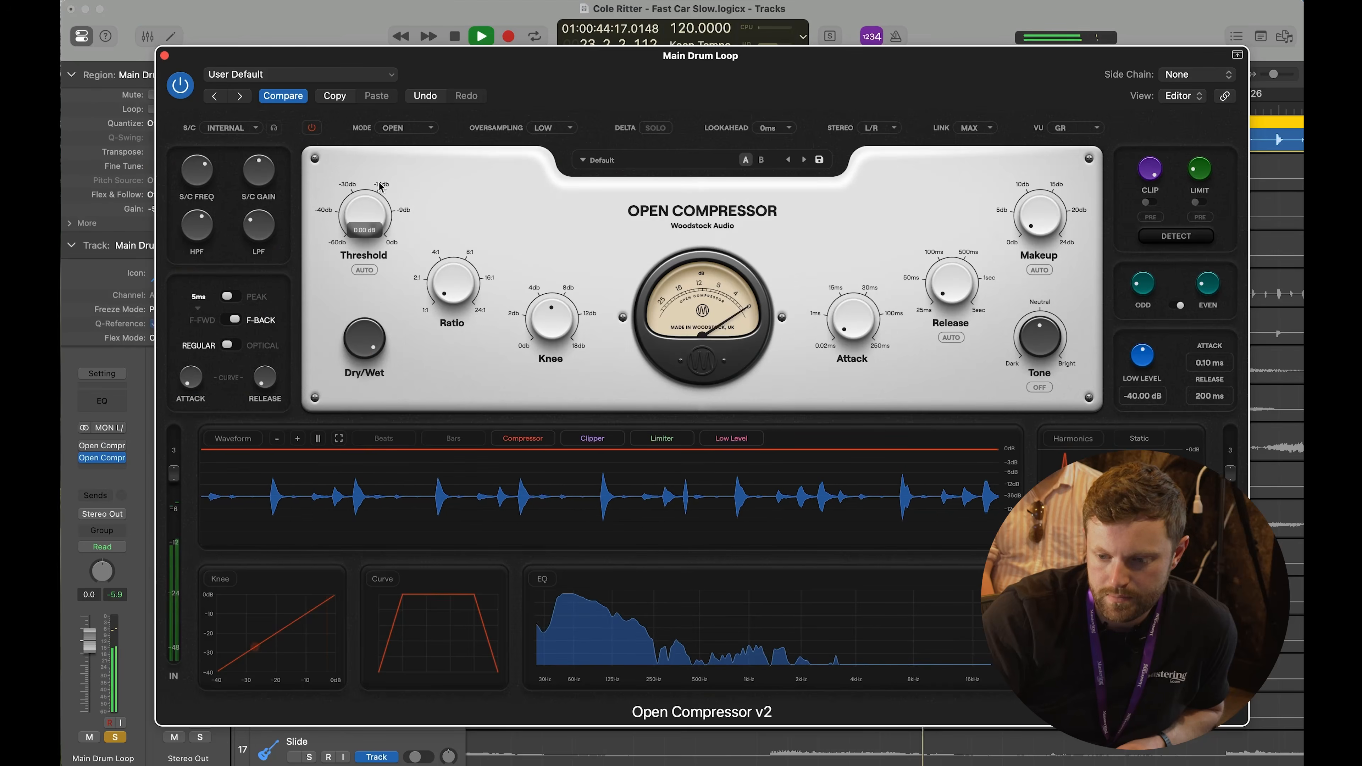
Step: Raise the ratio and lower the threshold to compress the Main Drum Loop, and stop playback after listening
drag(366, 300, 365, 322)
drag(453, 282, 456, 251)
drag(365, 215, 342, 167)
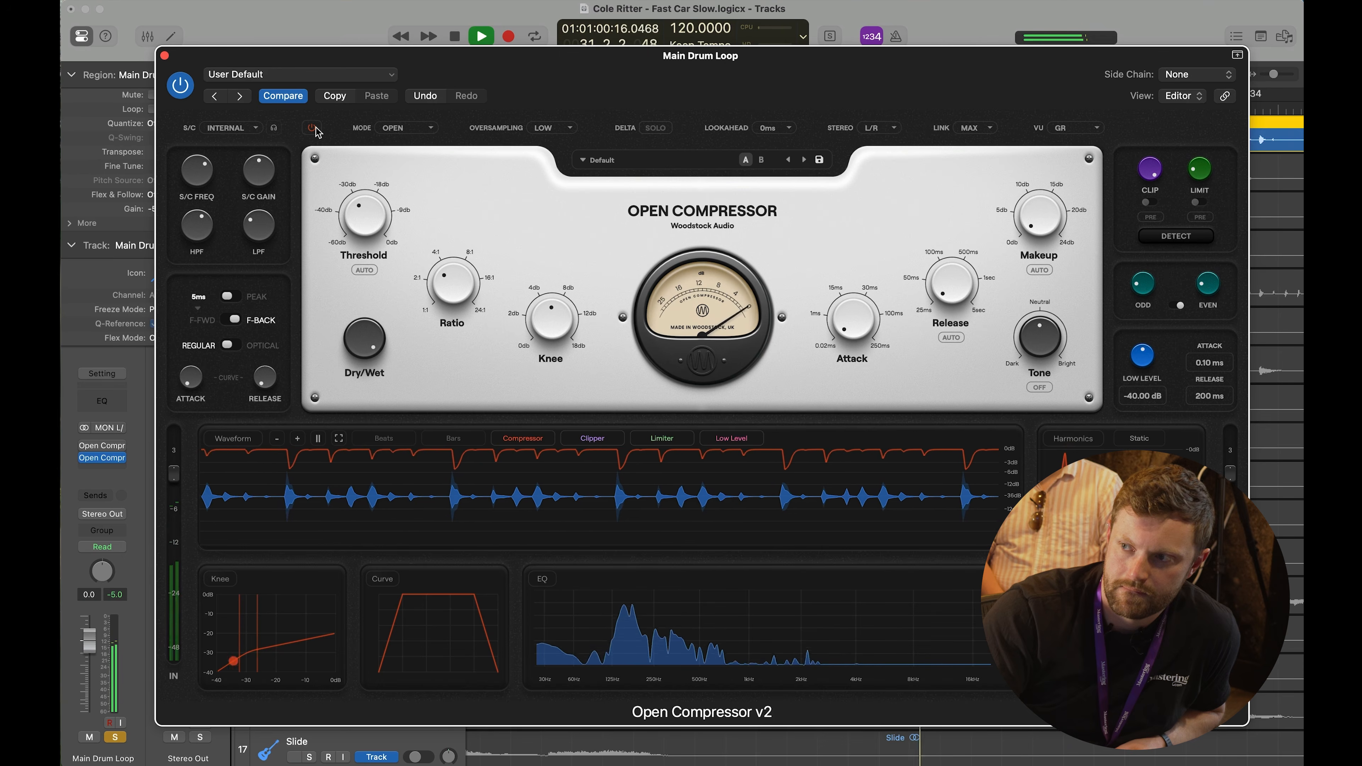
key(space)
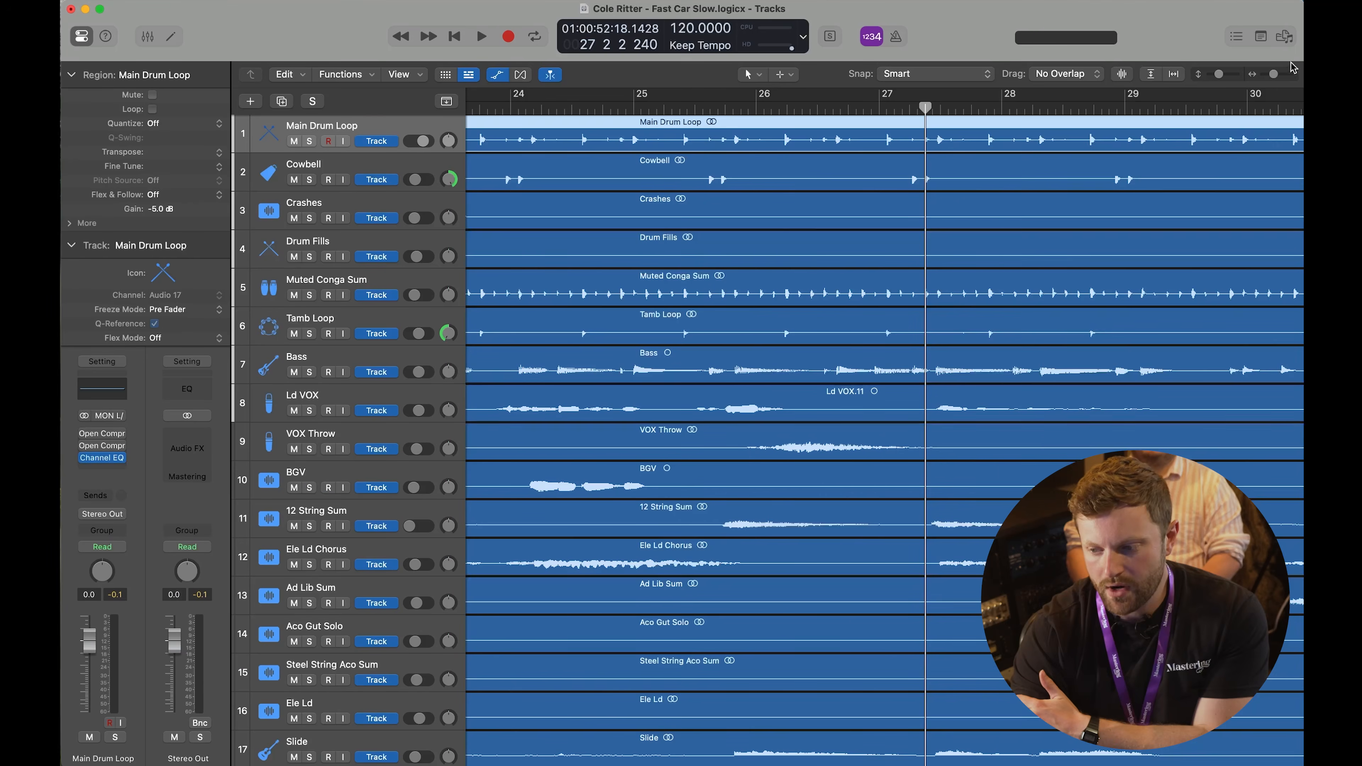
Step: Check the project notes, solo the Crashes track and play it around the crash hit in bar 22
click(1260, 36)
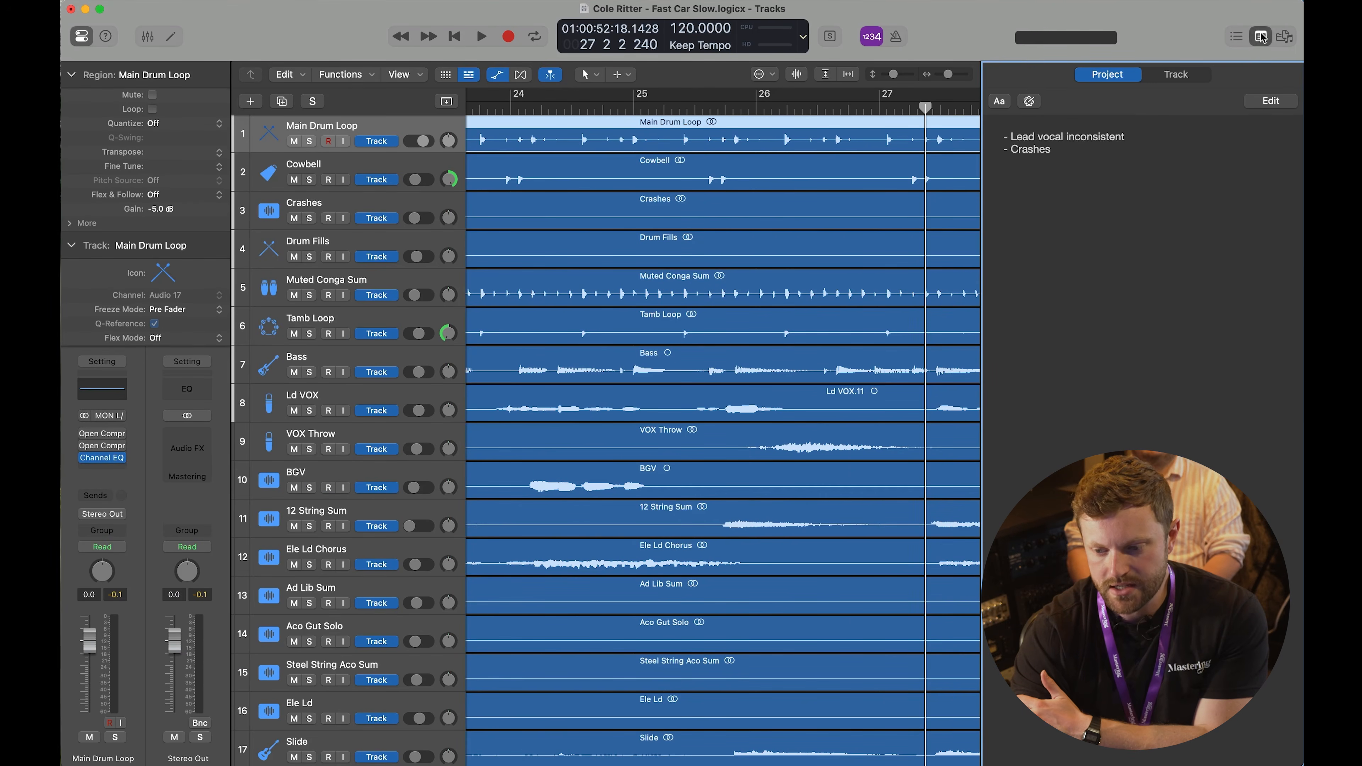
click(1262, 35)
click(309, 218)
key(space)
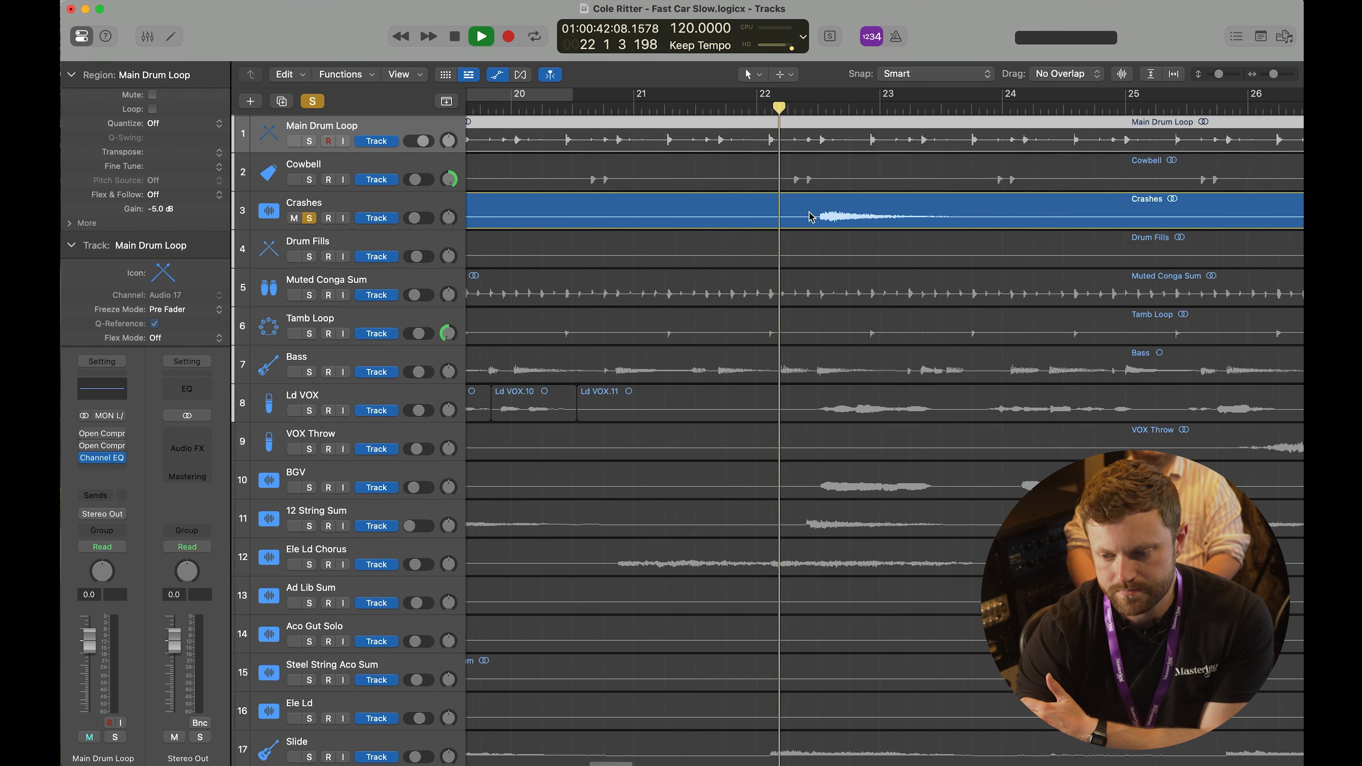
click(480, 214)
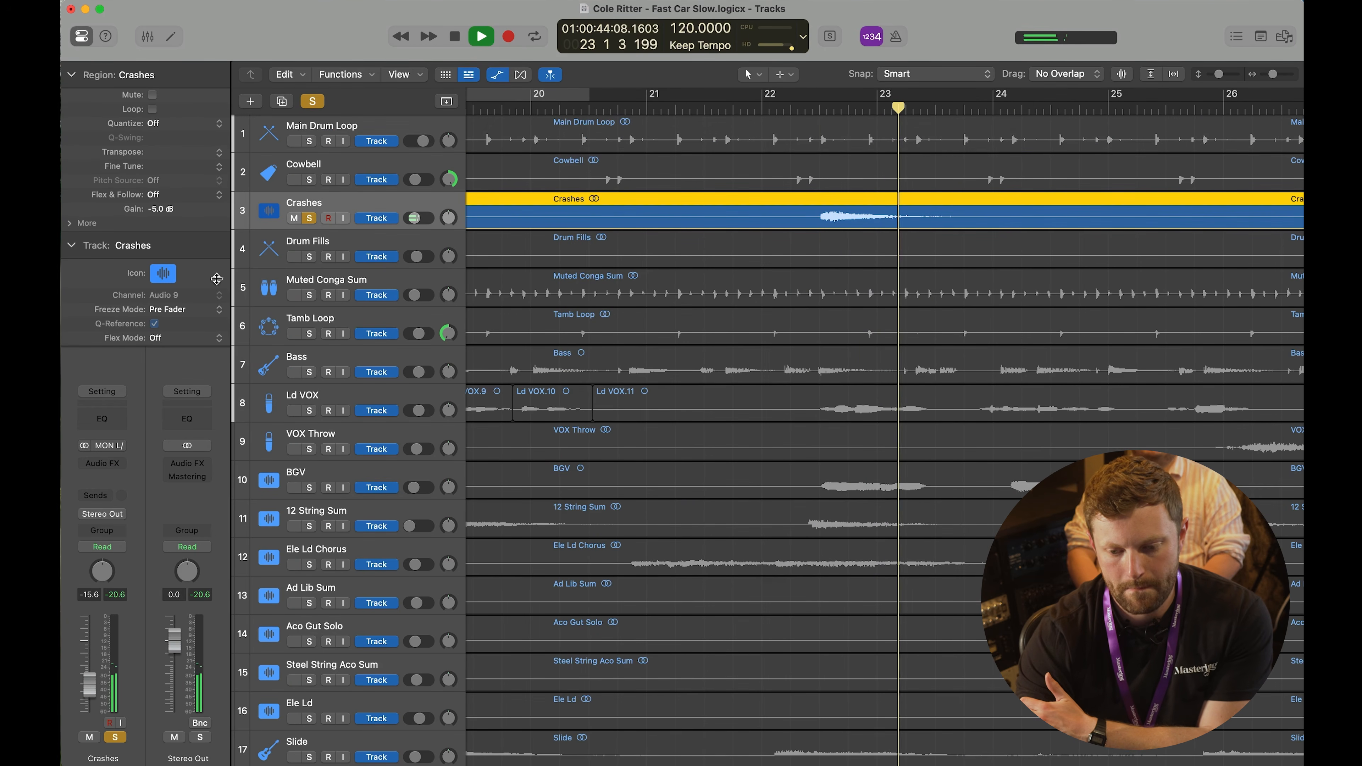
Step: Insert Open Compressor on the Crashes track with peak, feed-forward detection, and check the limiter recipe in the FigJam compression chart
key(space)
click(110, 465)
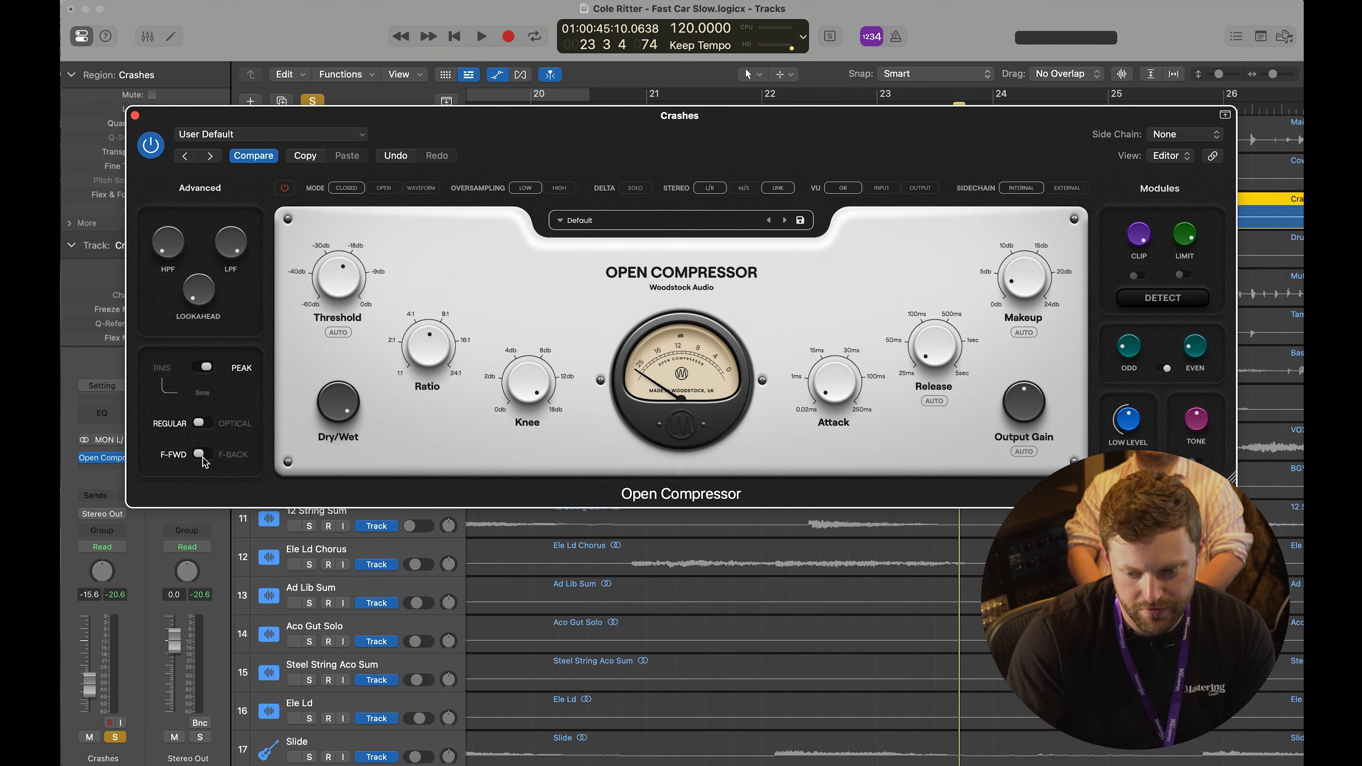
key(ctrl+Right)
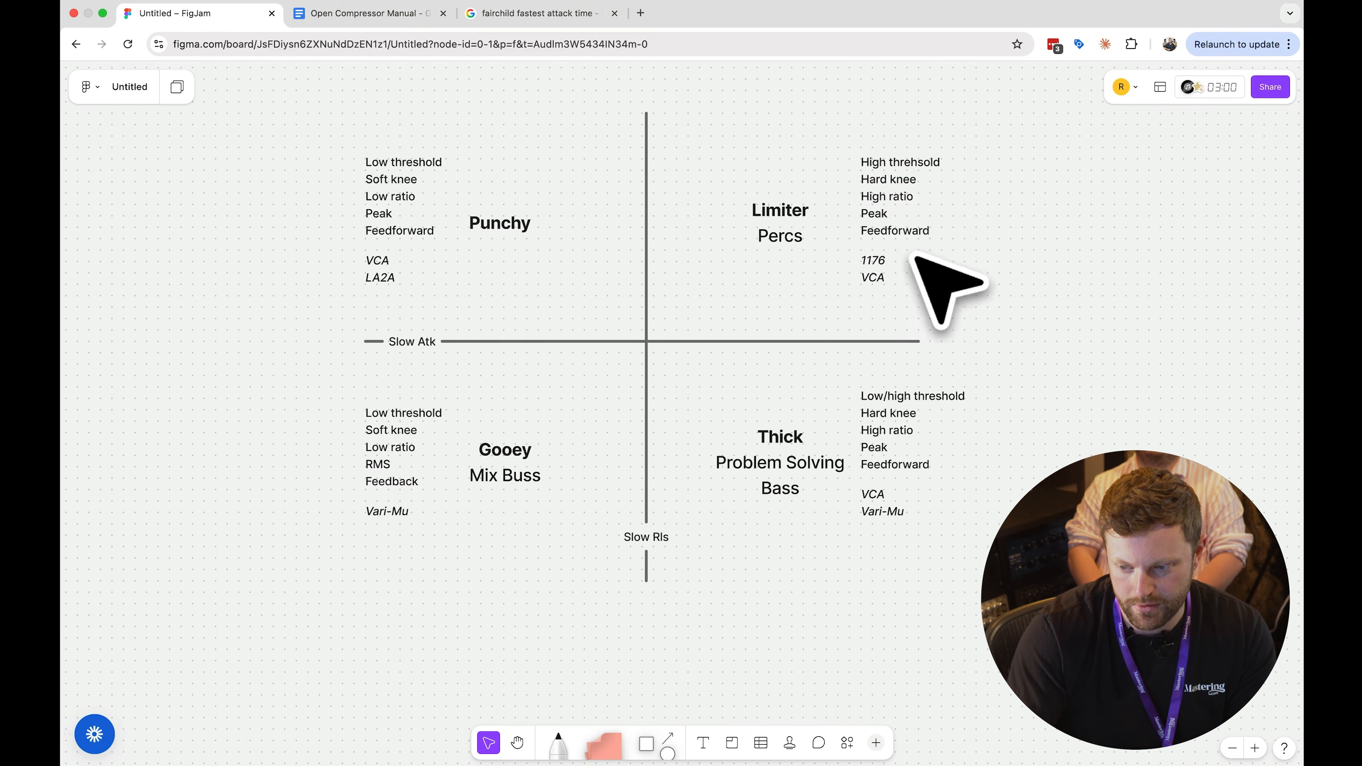
key(ctrl+Left)
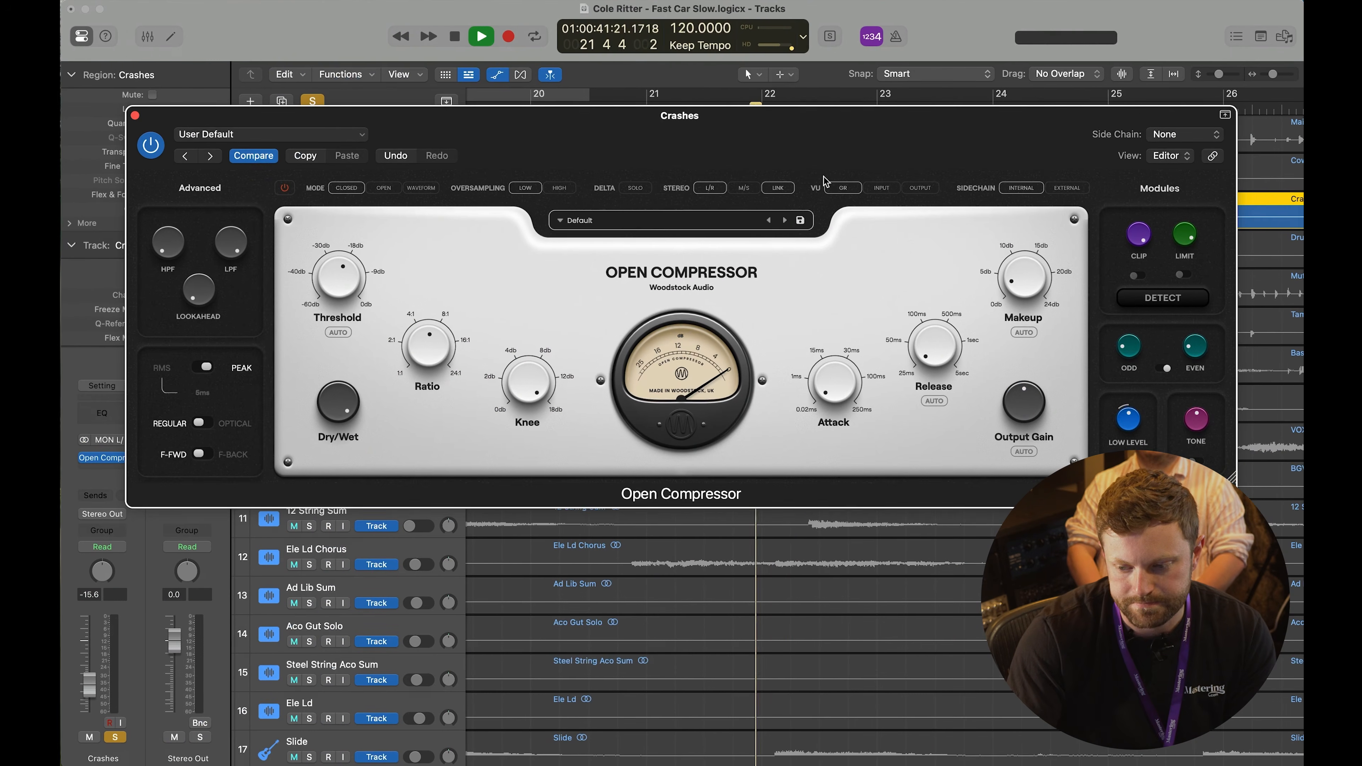
Step: Raise the threshold of the Crashes compressor while the crash plays, moving the plug-in window clear of the tracks
drag(762, 150, 792, 228)
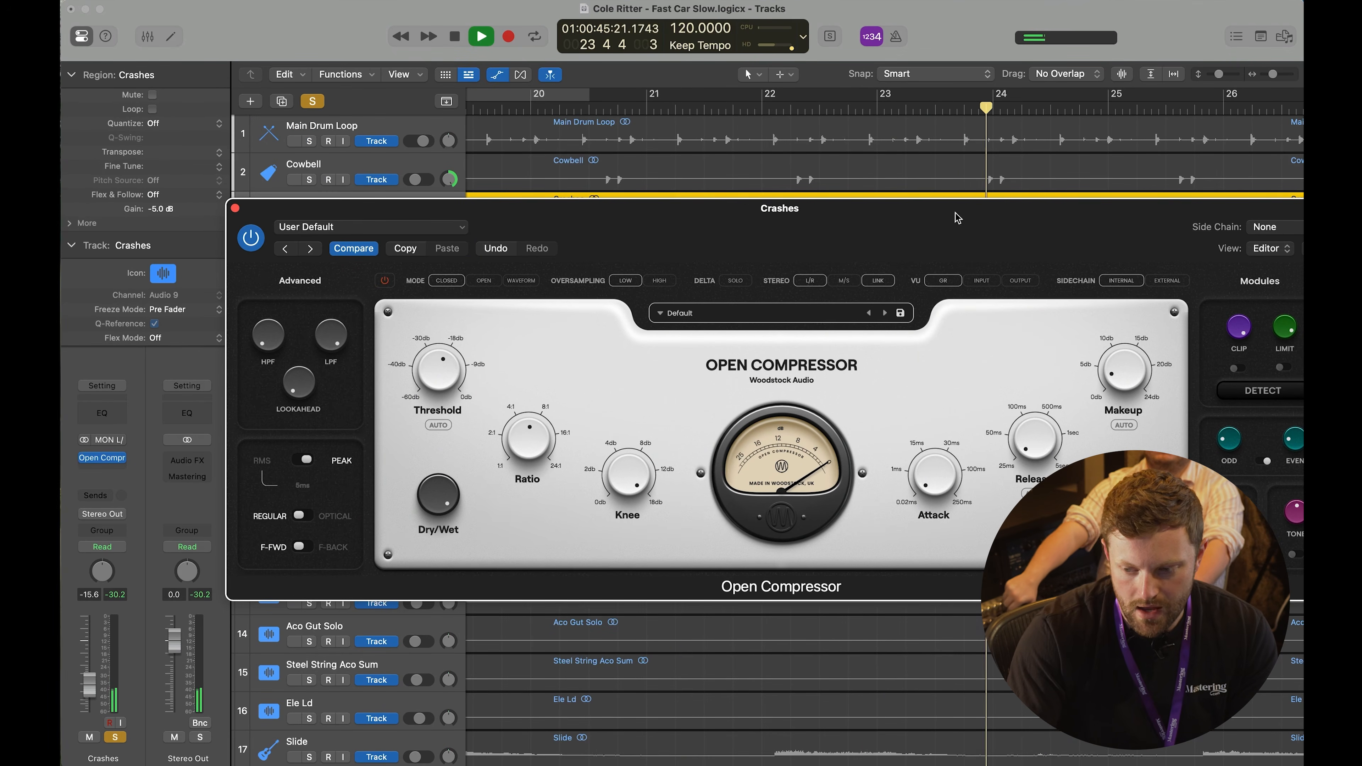
drag(957, 219, 938, 219)
mouse_move(395, 361)
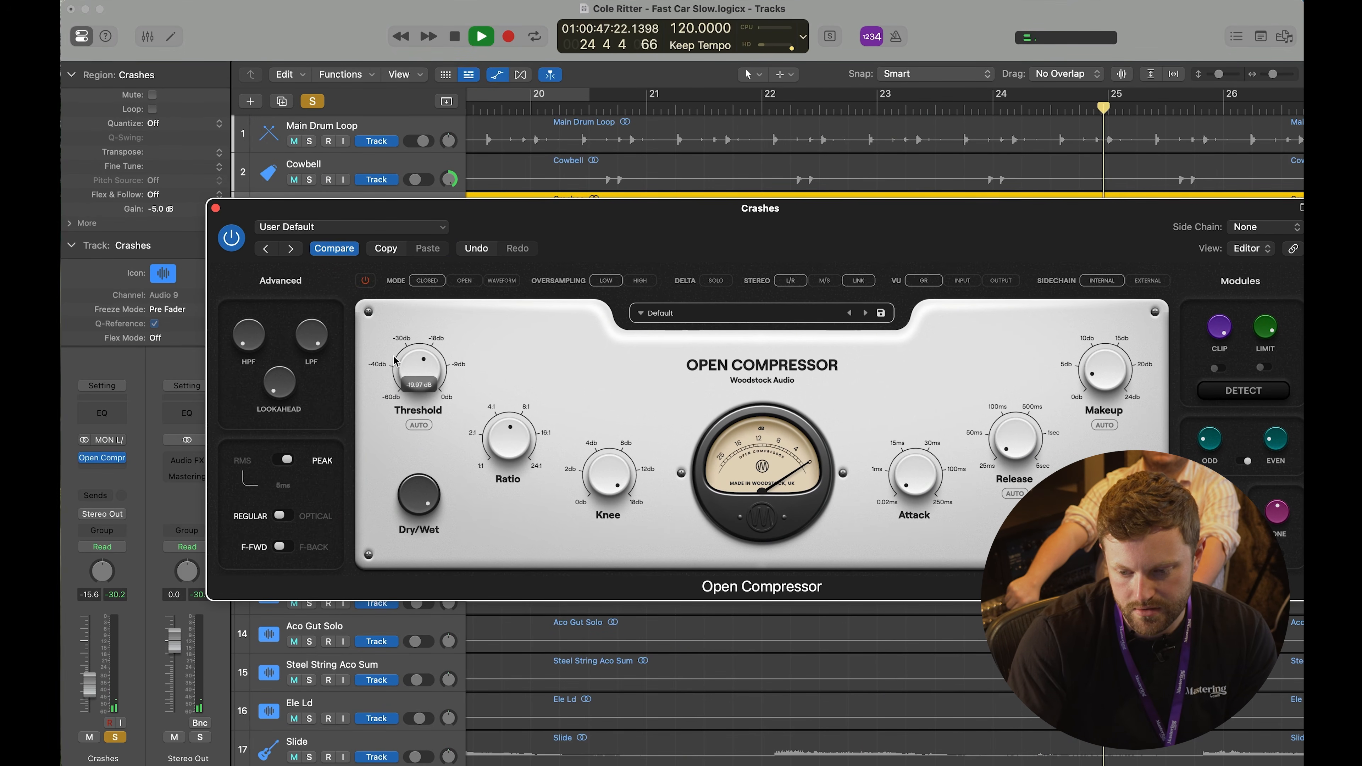
drag(432, 376, 429, 368)
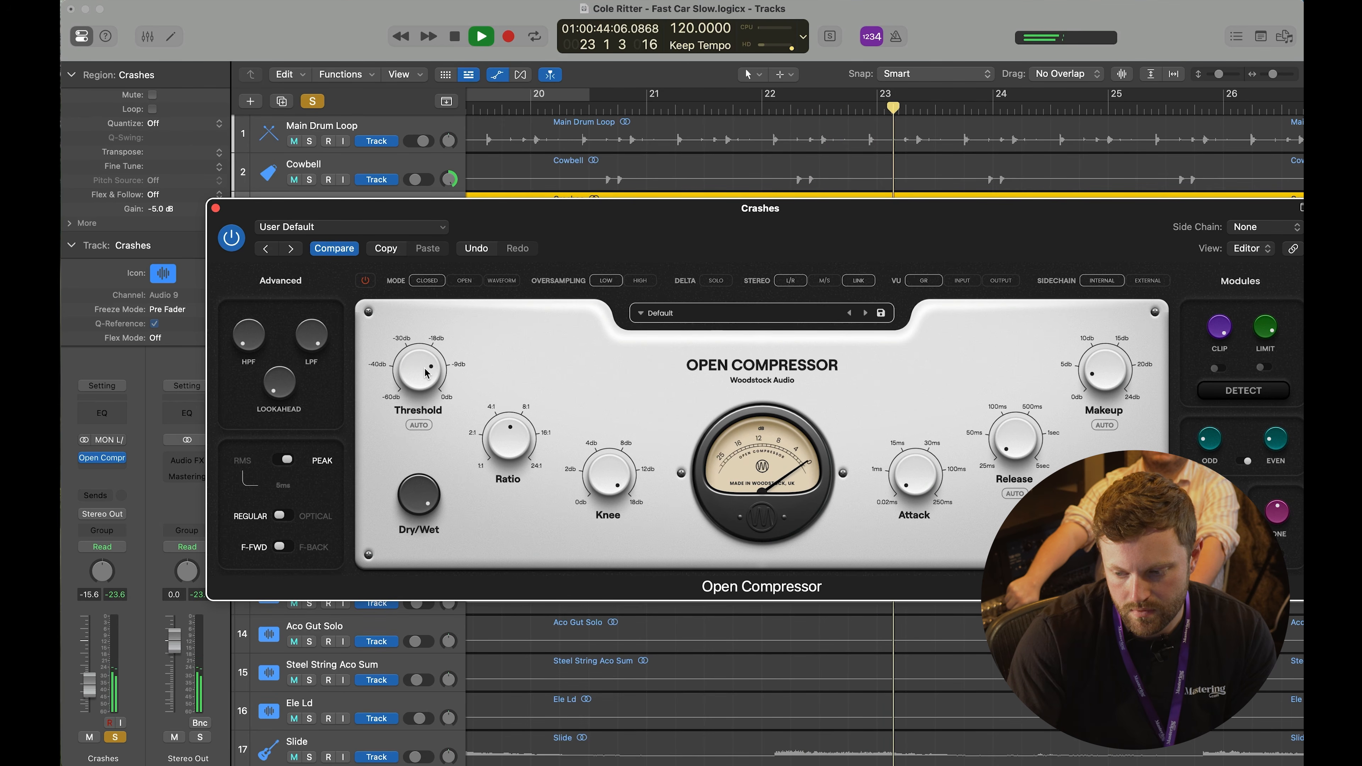
drag(899, 212, 843, 188)
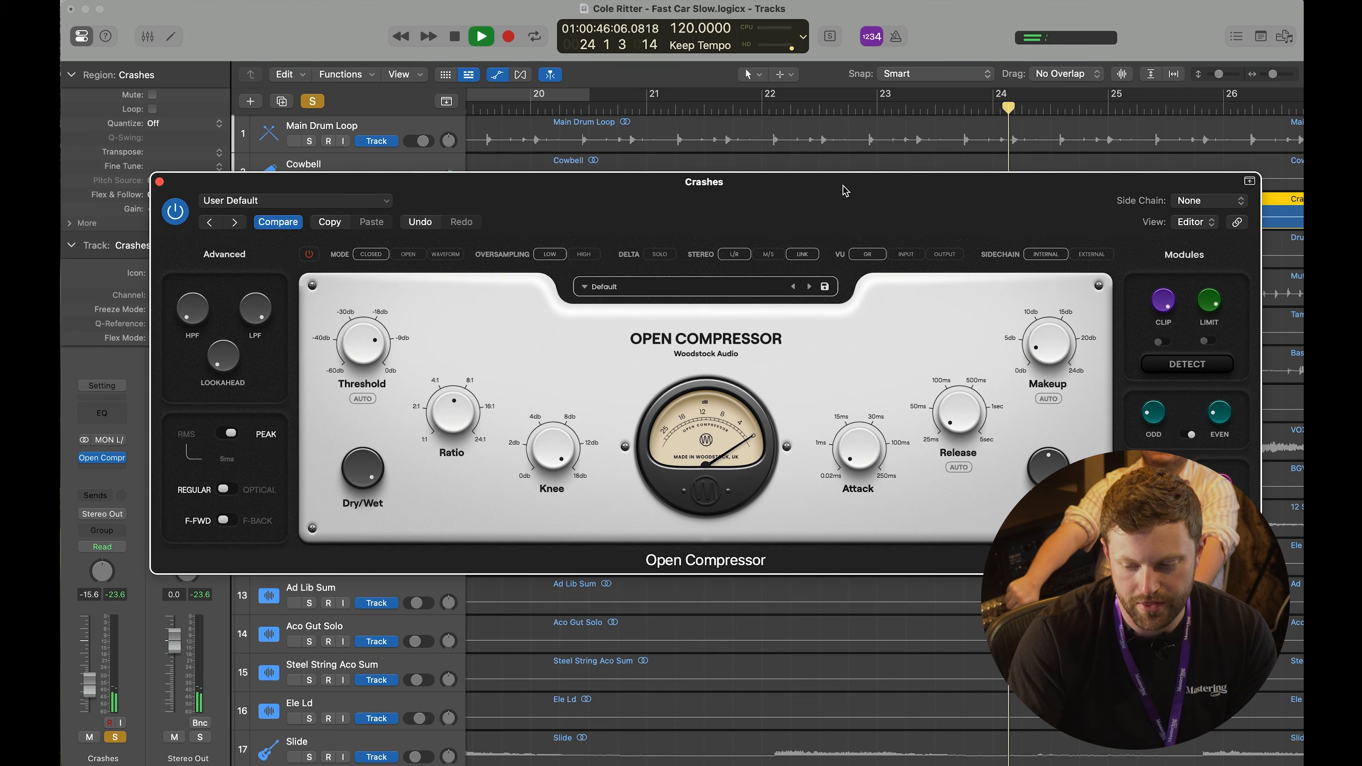
Step: Expand the Crashes compressor to its open view with the waveform display and play the crash through it
click(418, 251)
drag(577, 213, 582, 167)
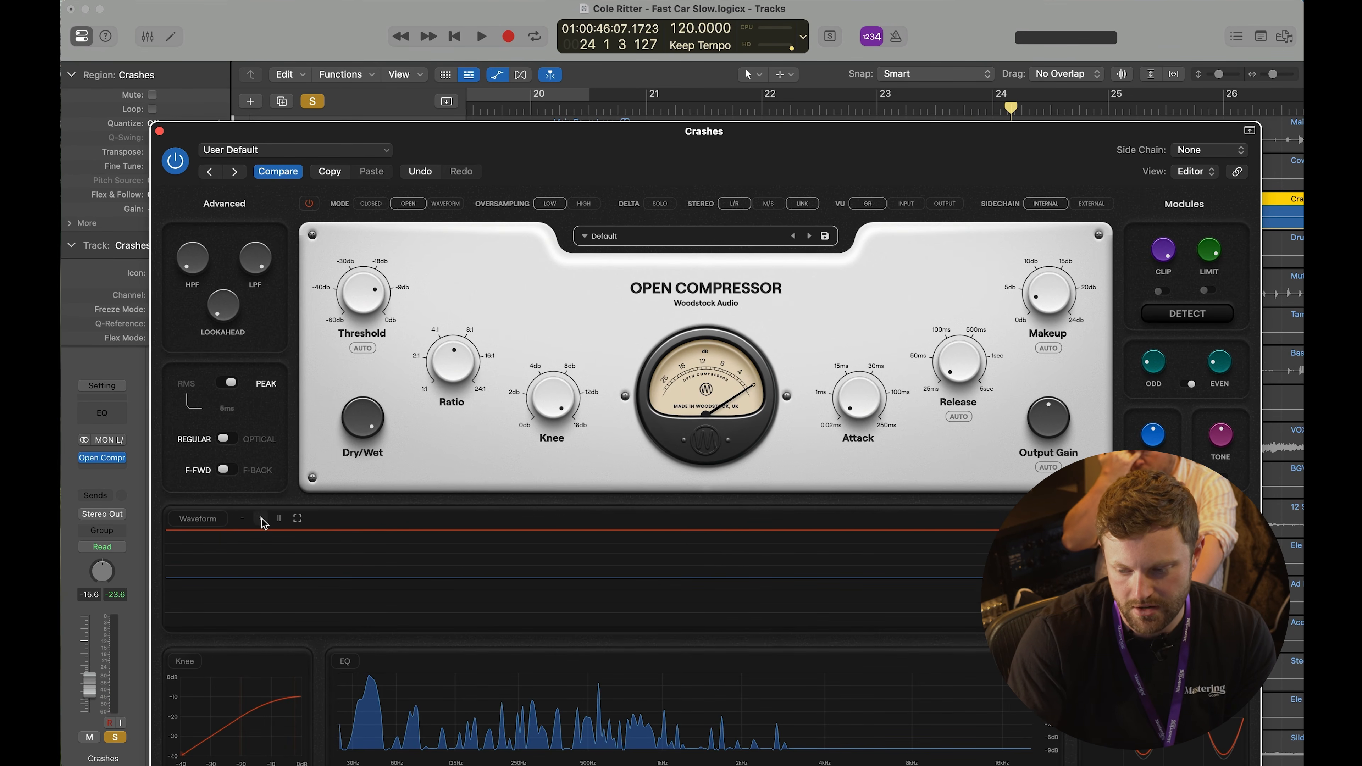
key(space)
drag(906, 140, 898, 22)
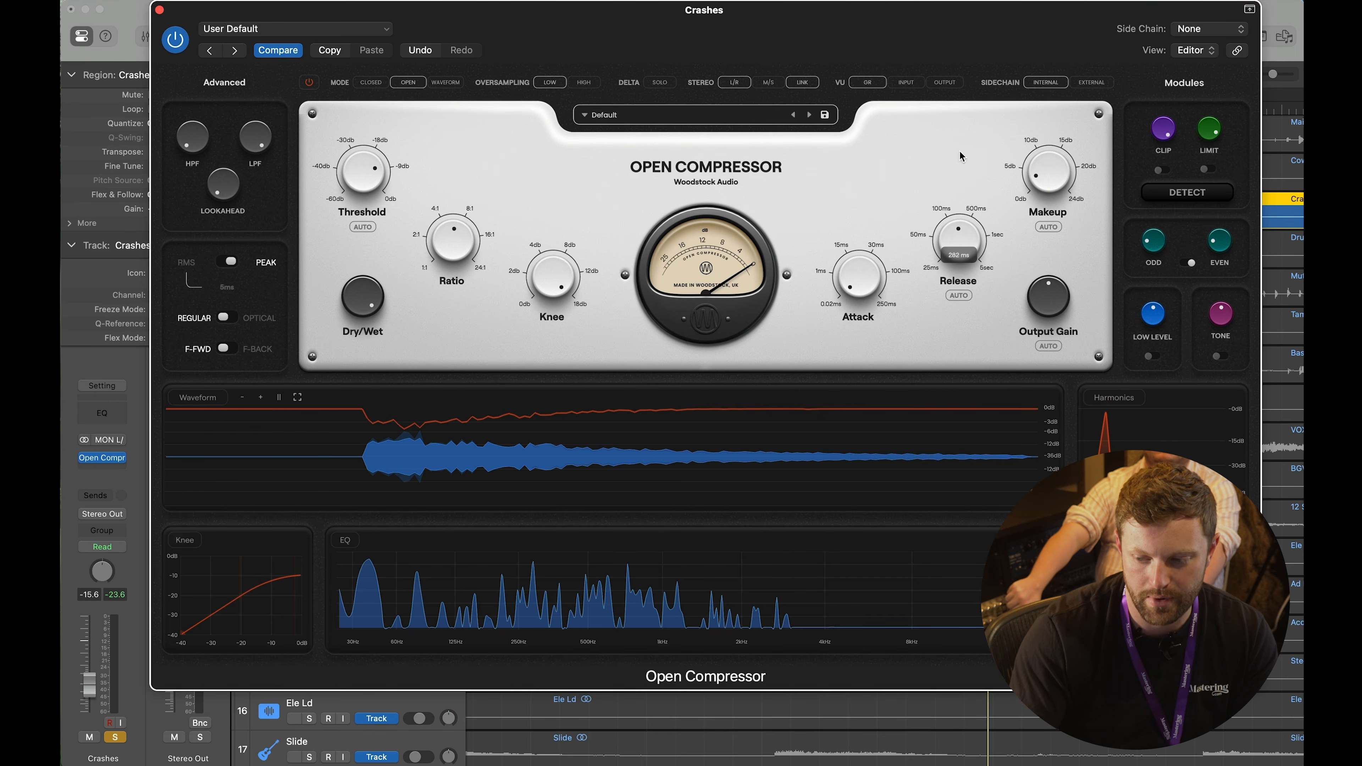
Step: Try a 35 ms release on the Crashes compressor, lengthen it again, and raise the track's fader to -11.2 dB
drag(960, 111, 963, 226)
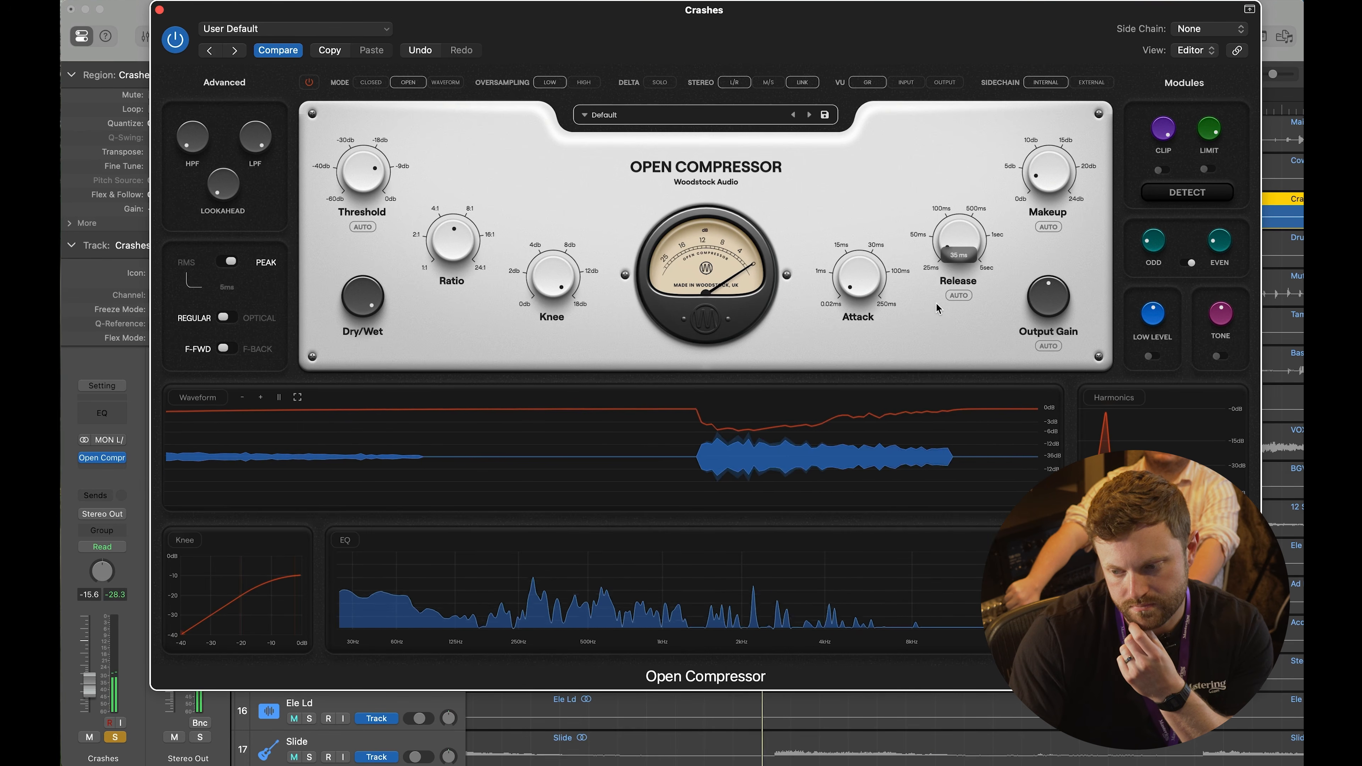
drag(959, 241, 961, 139)
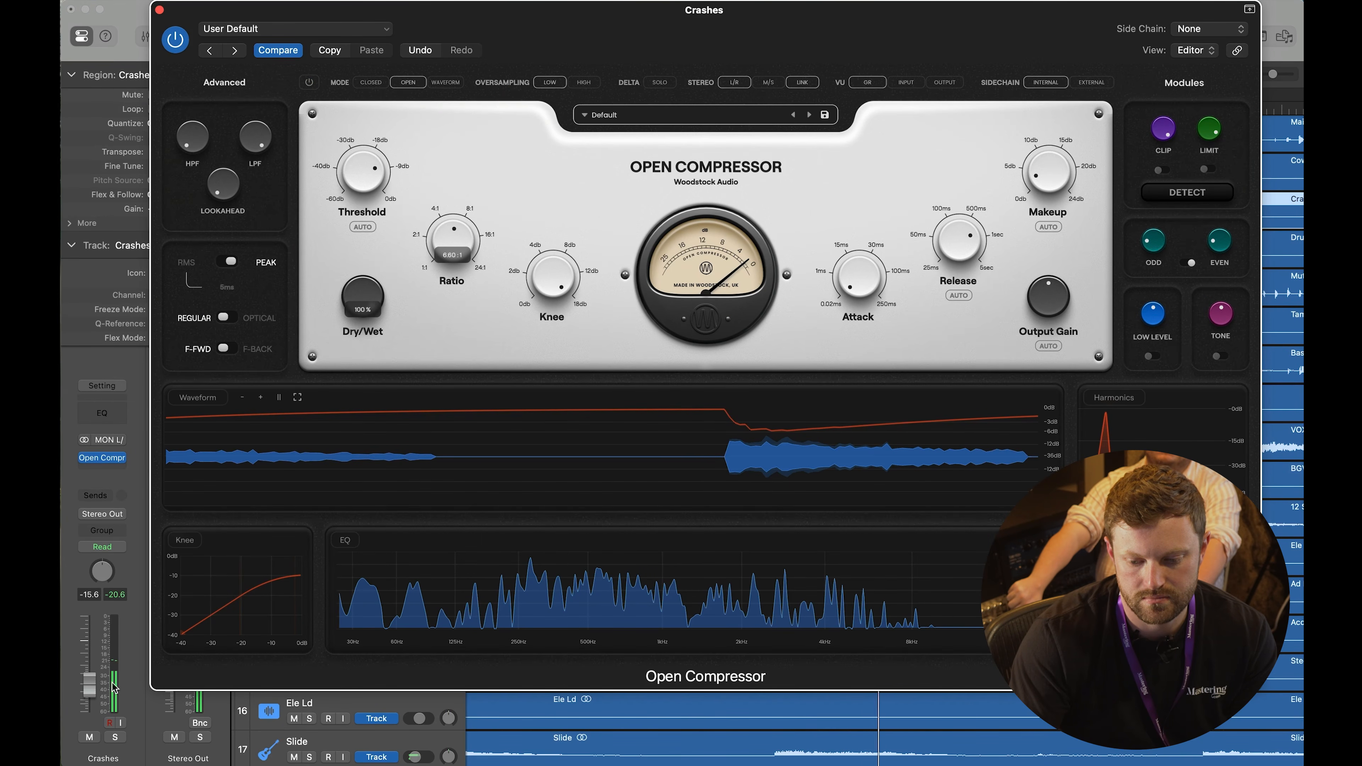
click(111, 650)
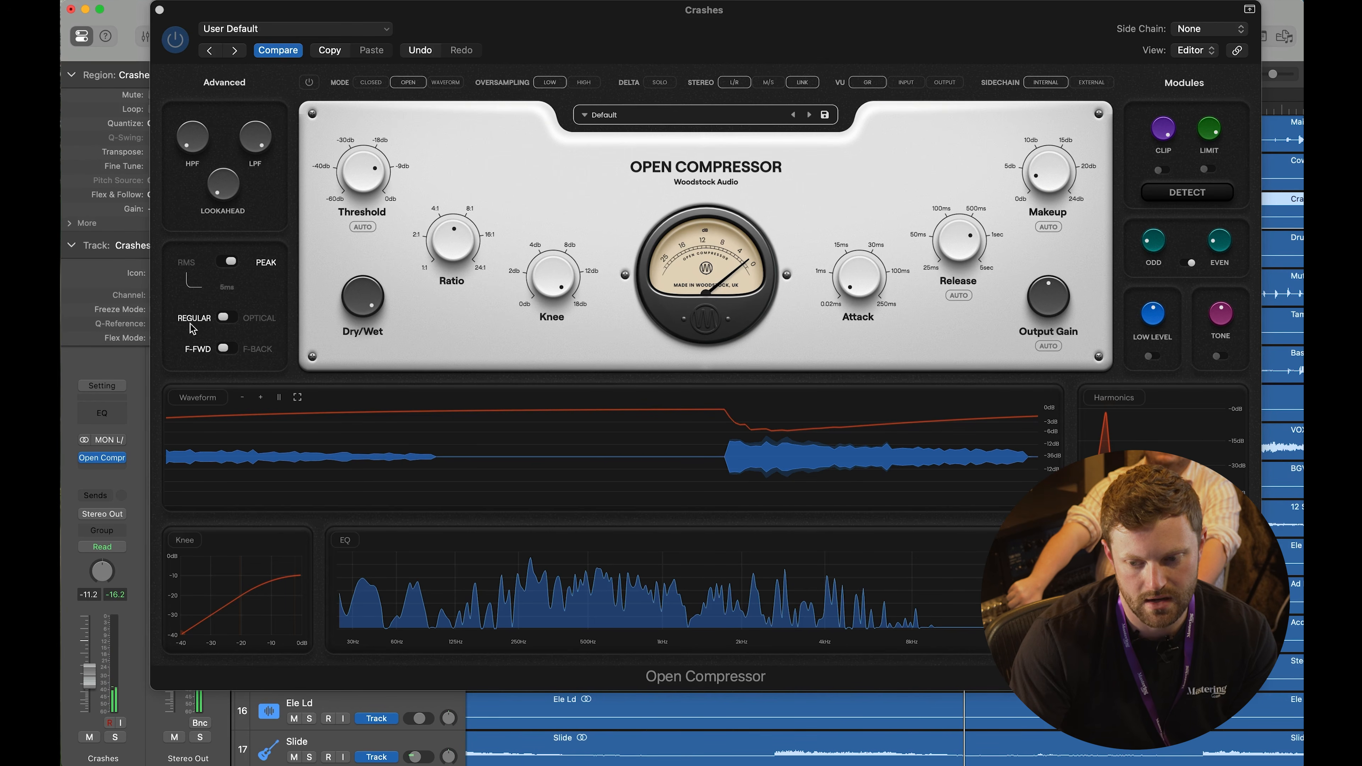
click(294, 95)
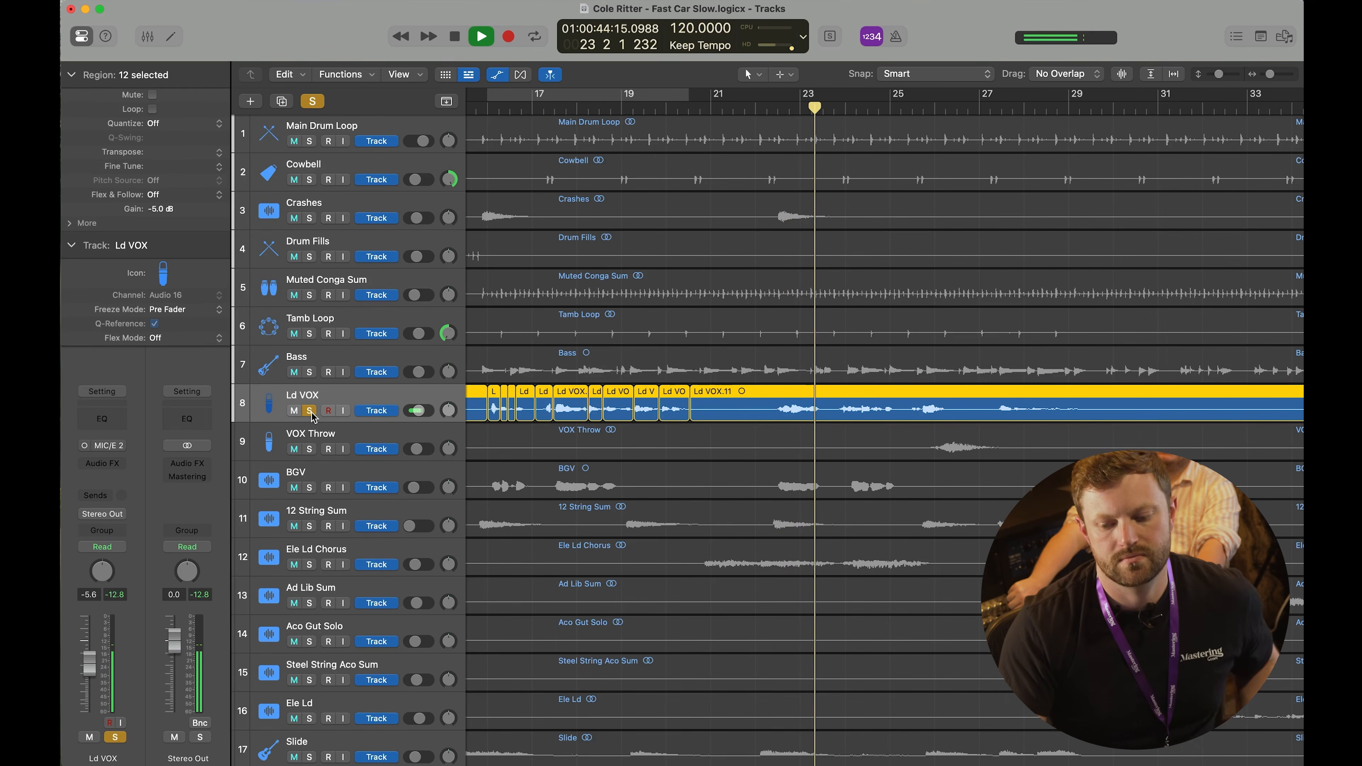
Step: Unsolo Ld VOX to hear it in the full mix, stop playback, and review the compression chart in FigJam
click(310, 411)
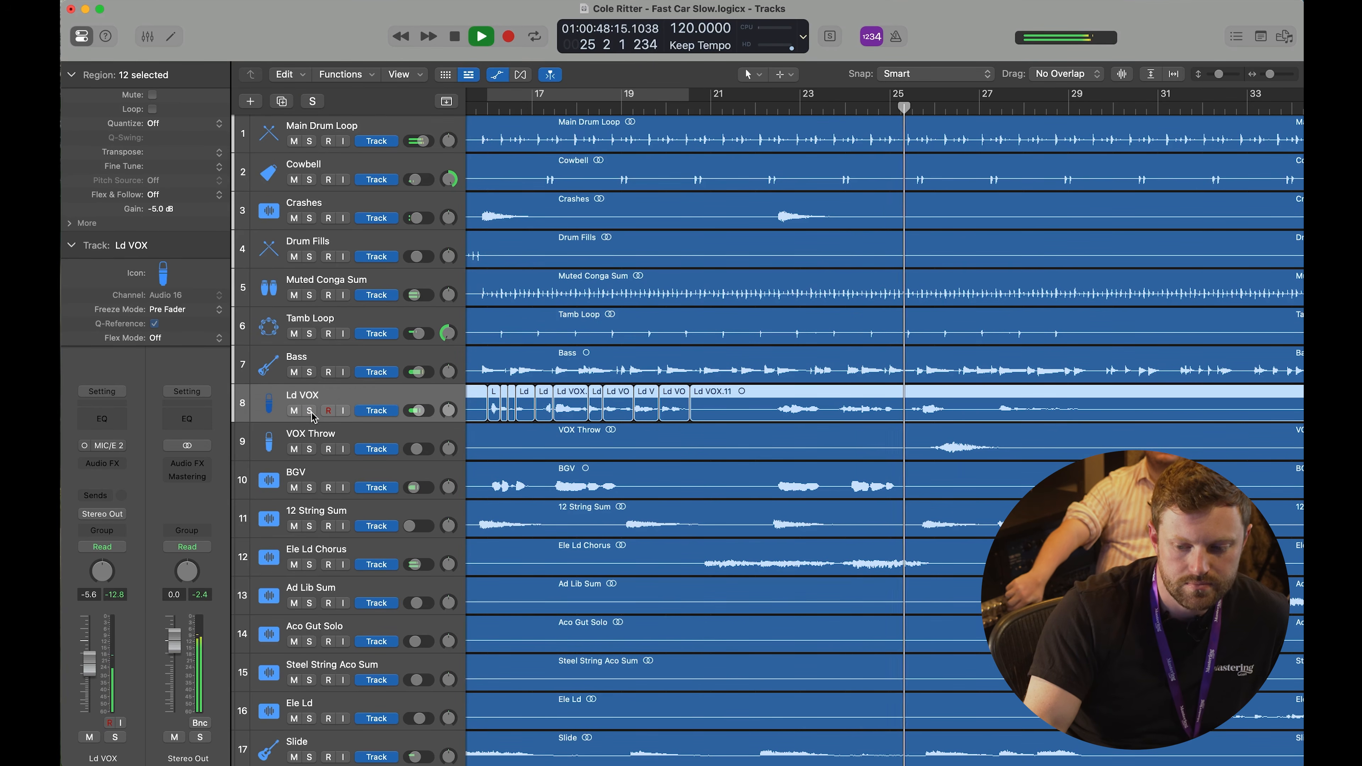
key(space)
scroll(525, 364, right, 15)
scroll(563, 364, right, 15)
scroll(572, 365, left, 20)
scroll(572, 365, down, 10)
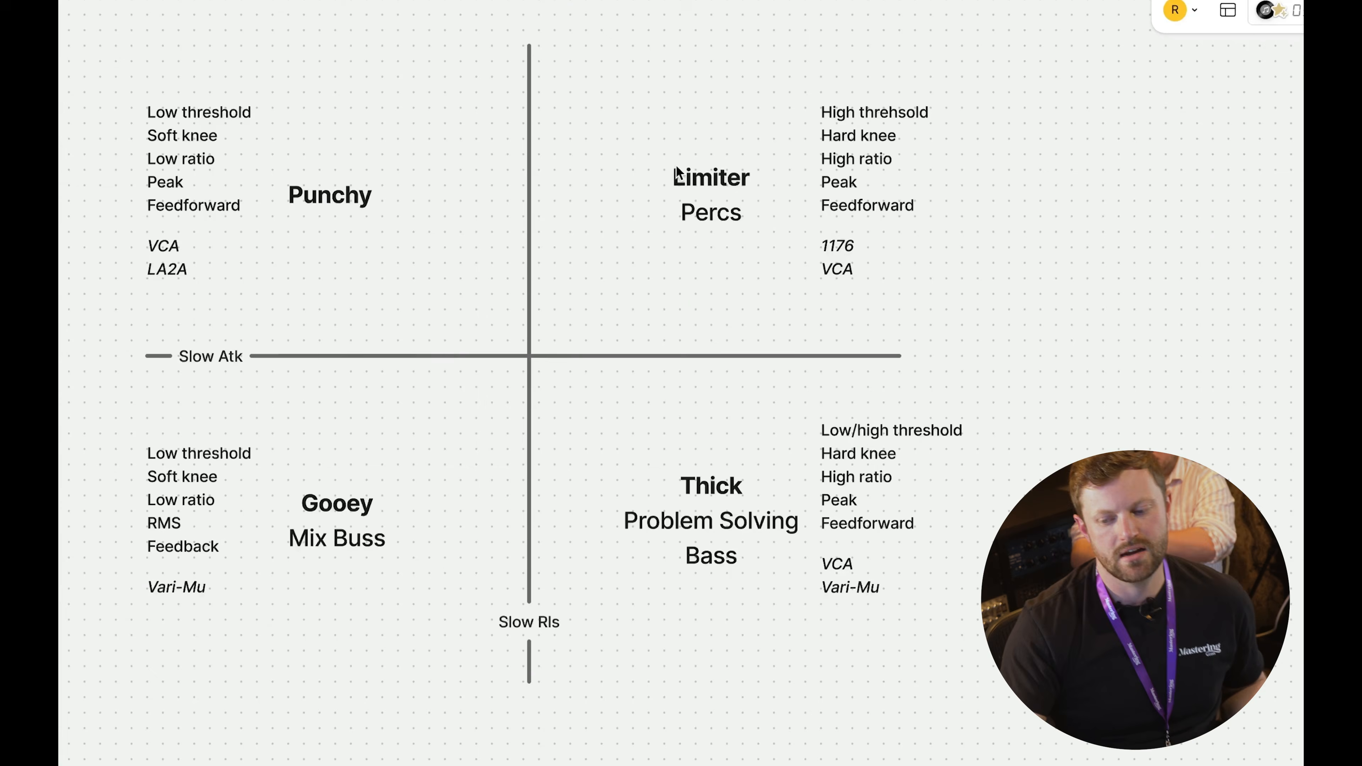
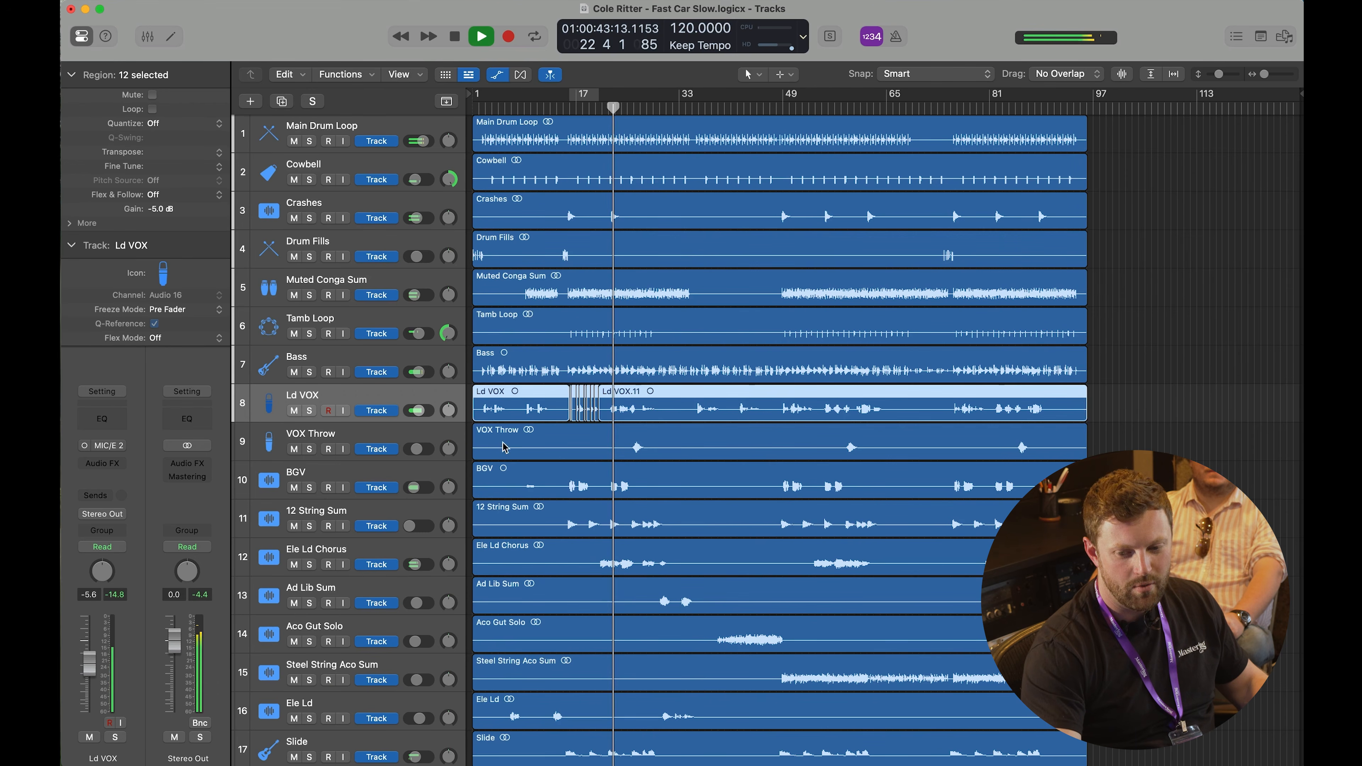
Step: Solo Ld VOX and insert Open Compressor on it with the limiter switched on
click(309, 411)
scroll(579, 366, up, 5)
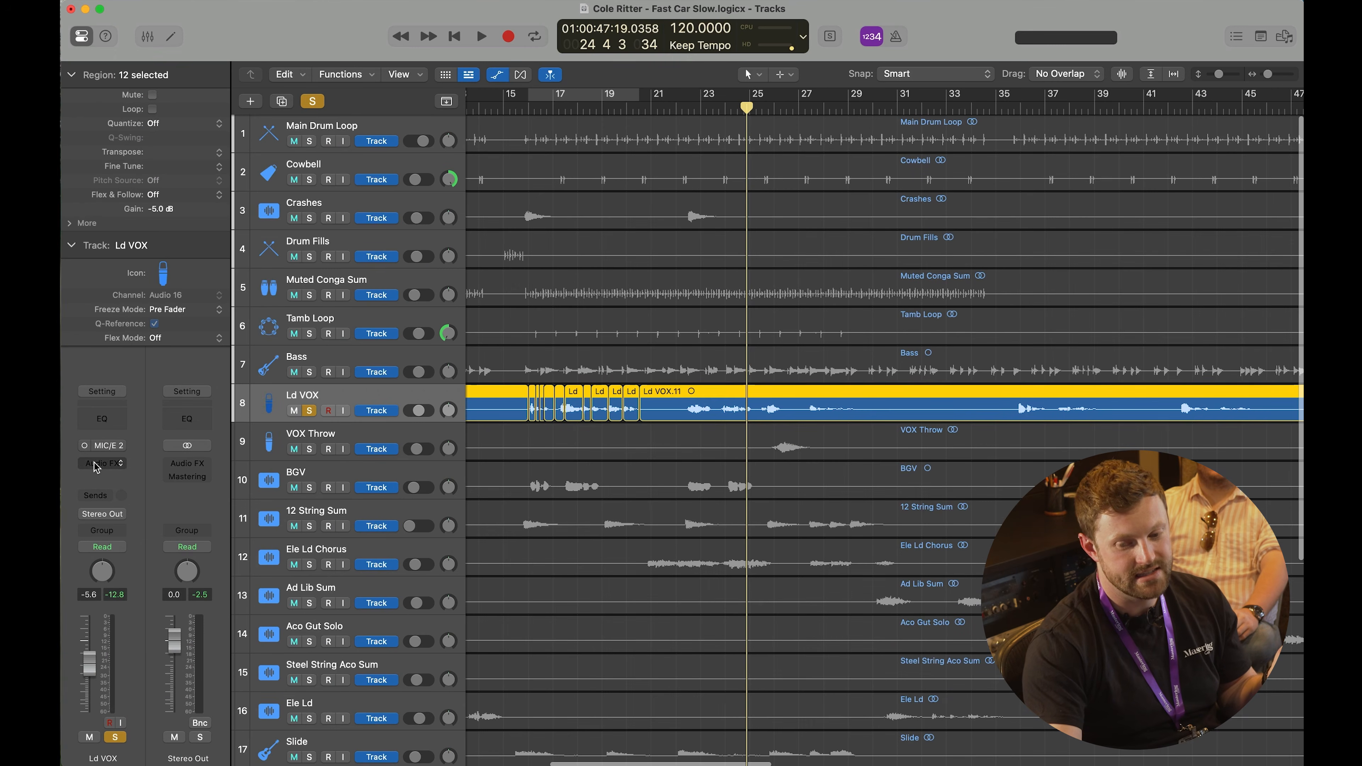
click(99, 463)
text(op)
click(258, 492)
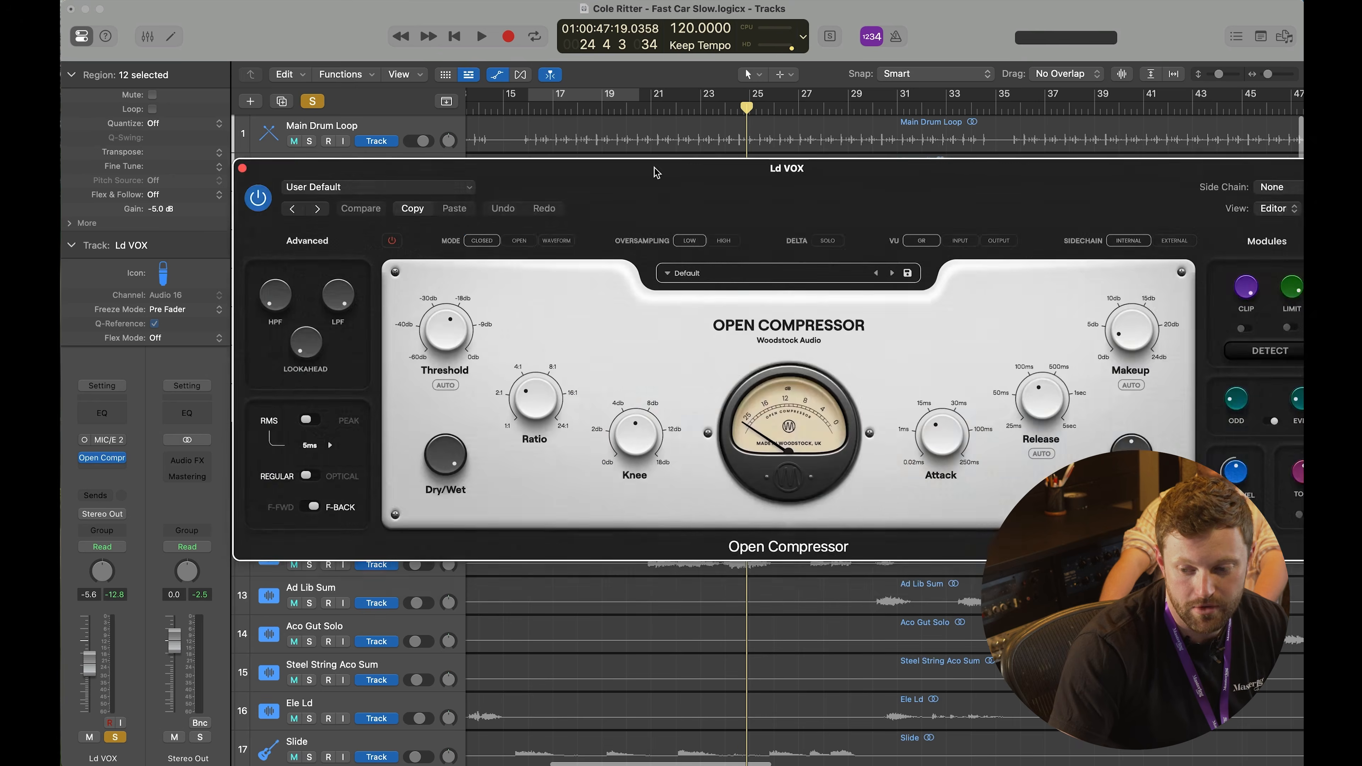
drag(651, 174, 579, 94)
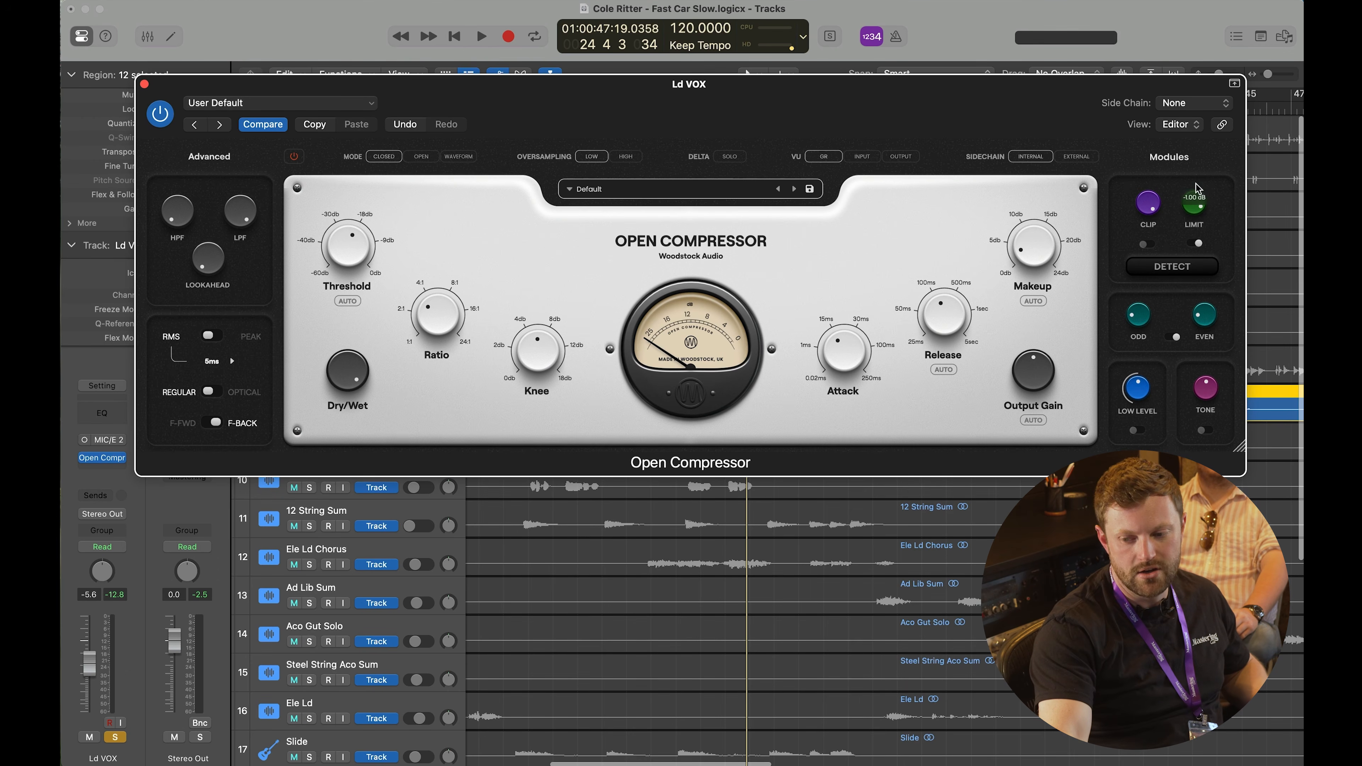
Step: Show the waveform view, set the ratio to 1:1 and makeup to 0 dB, and adjust the vocal's limiter threshold during playback
click(457, 156)
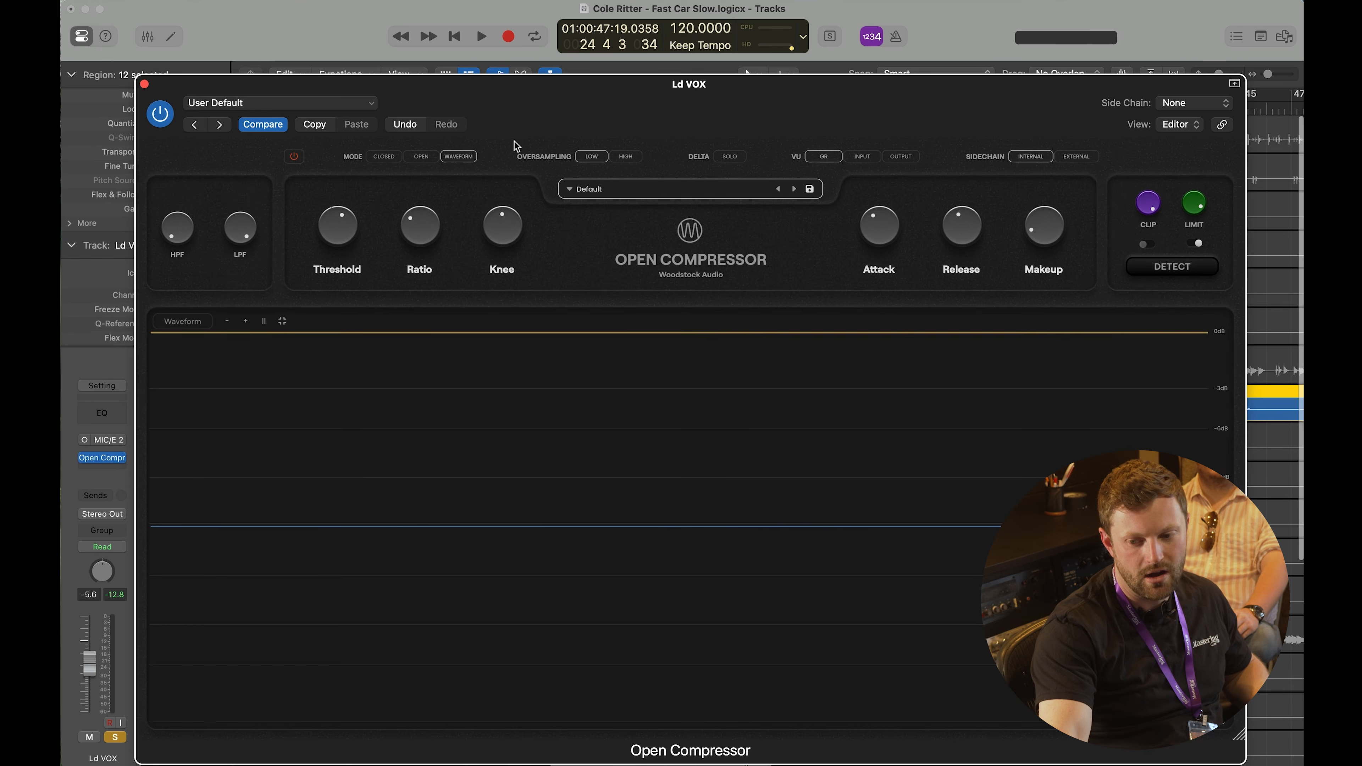
drag(701, 102, 688, 83)
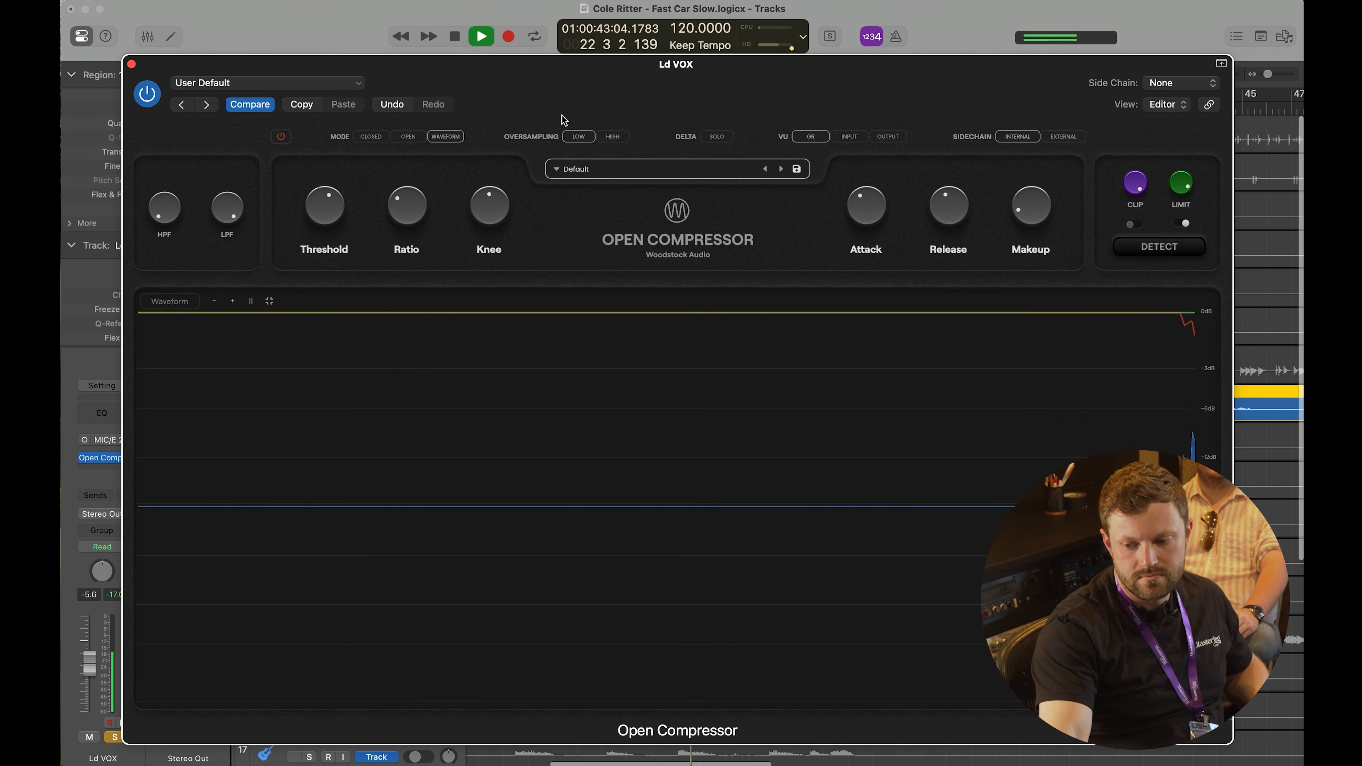
mouse_move(1140, 189)
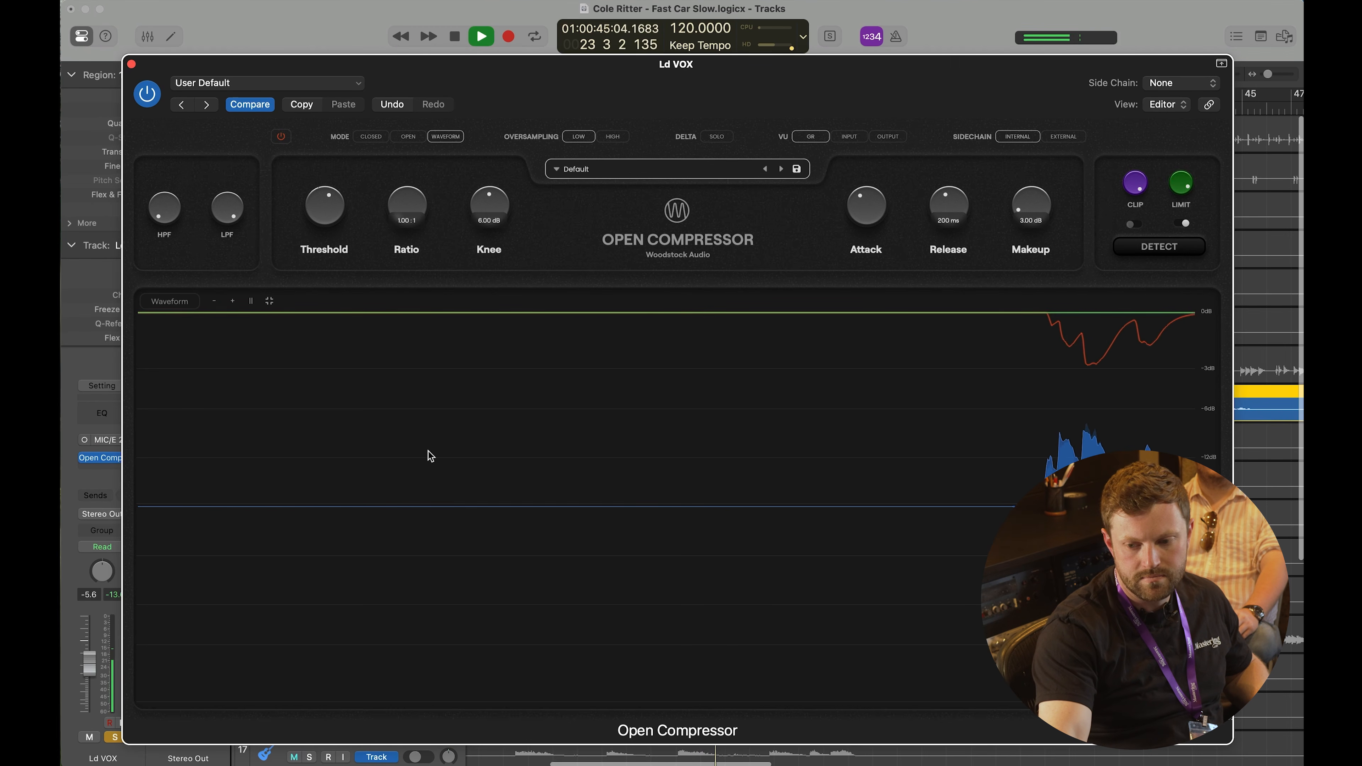
click(1161, 248)
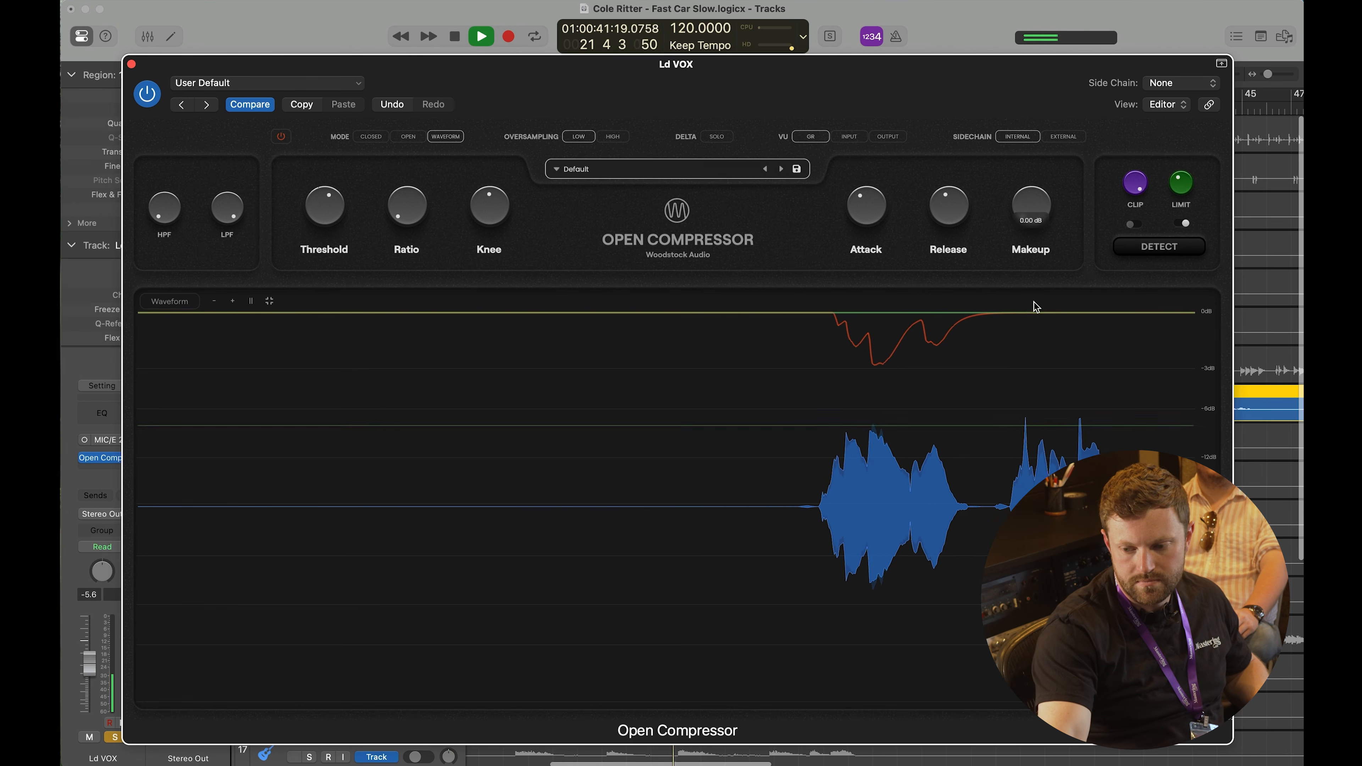
mouse_move(1182, 185)
mouse_down()
mouse_move(1180, 198)
mouse_move(1183, 185)
mouse_up()
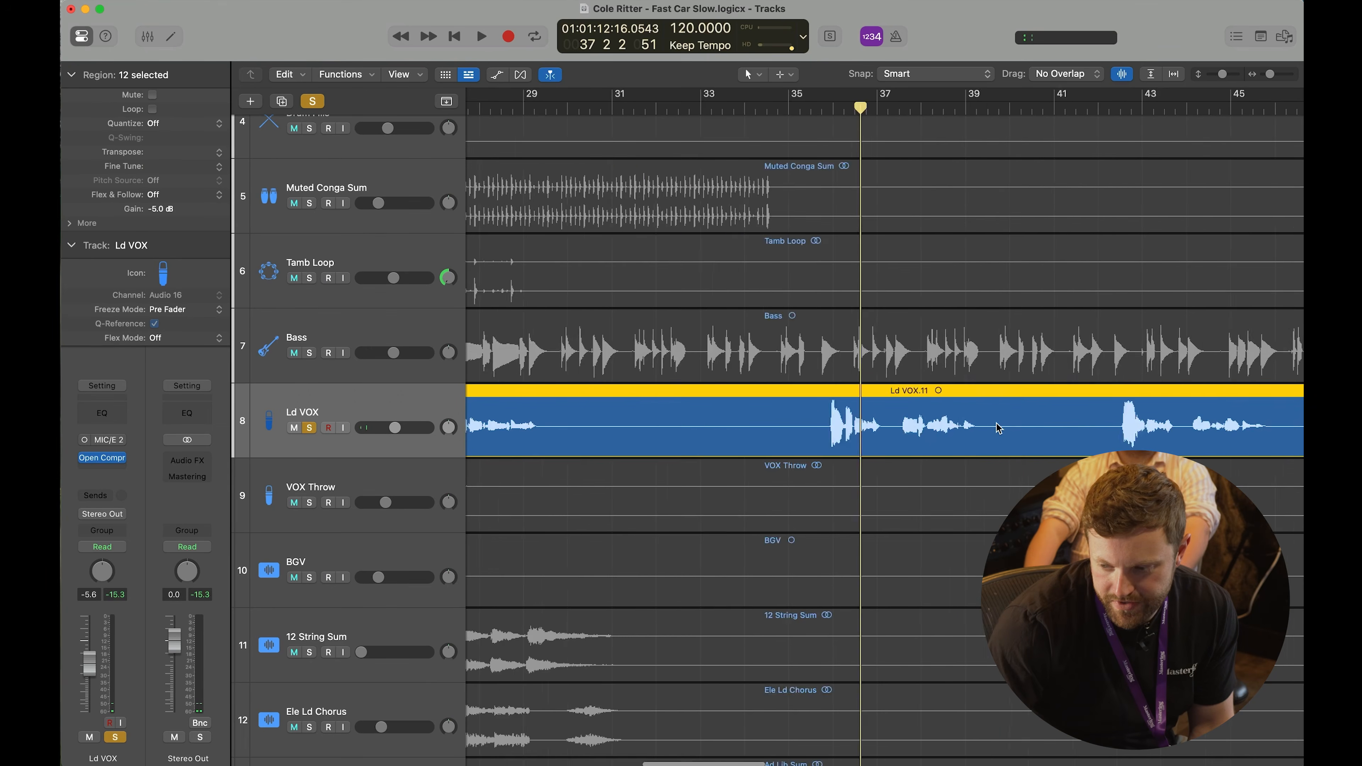
Step: Move the playhead to bar 48 and reopen the Ld VOX compressor to limit the louder vocal passage
scroll(997, 428, right, 5)
scroll(902, 398, right, 3)
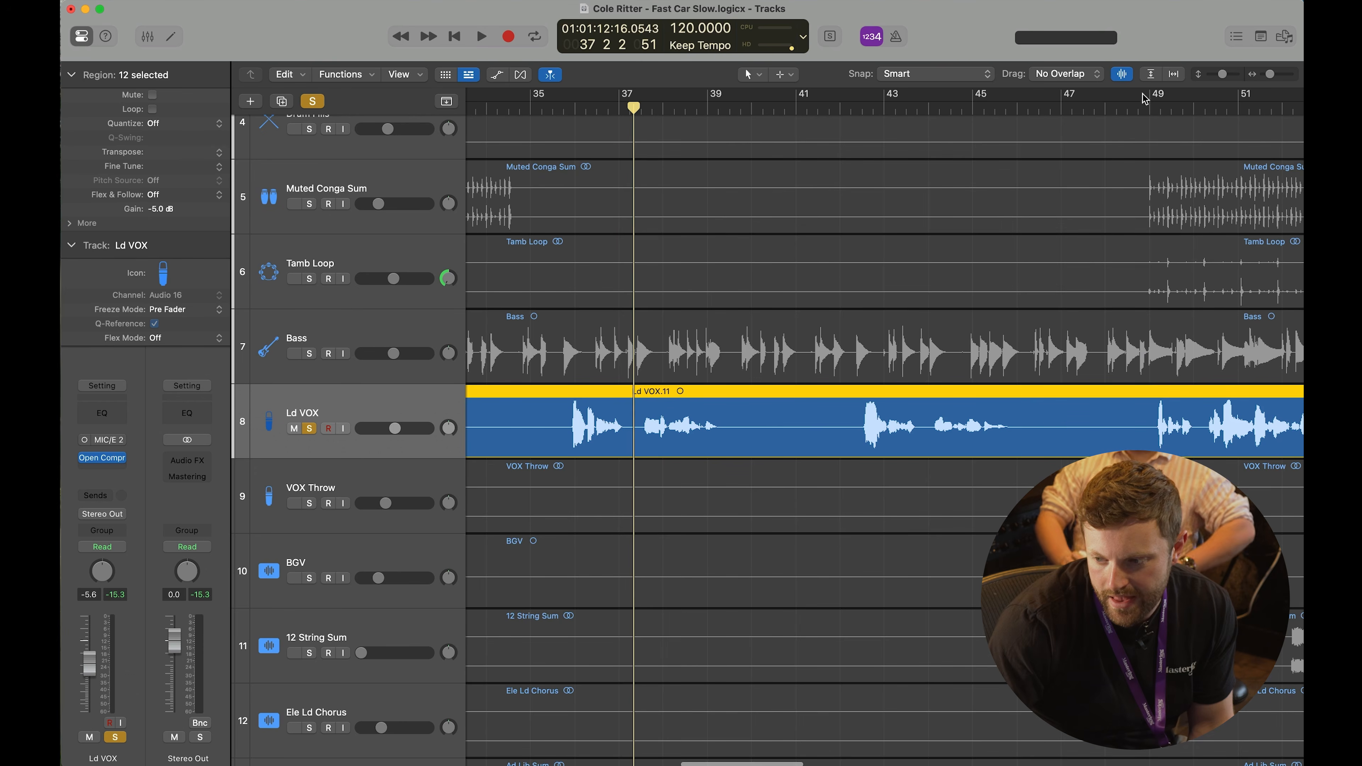
click(1138, 105)
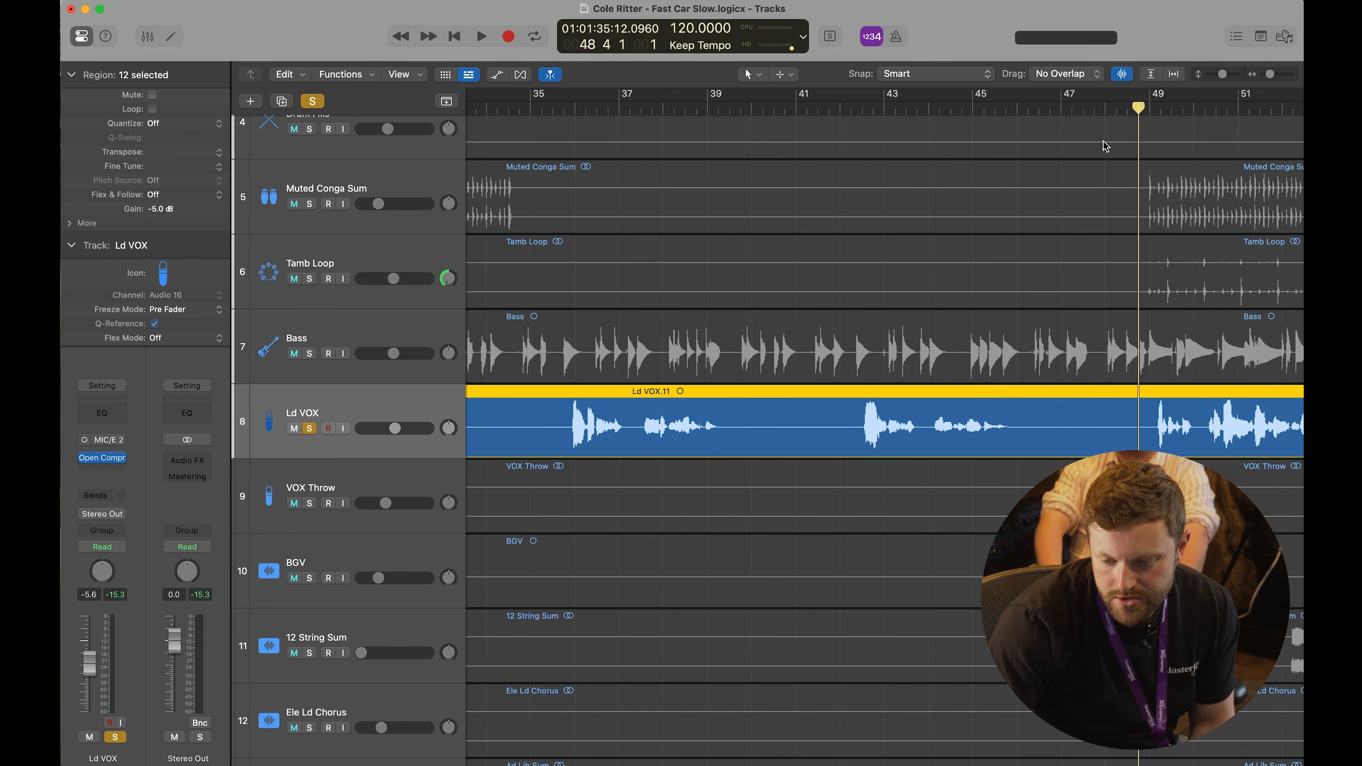
click(103, 460)
drag(924, 49, 923, 45)
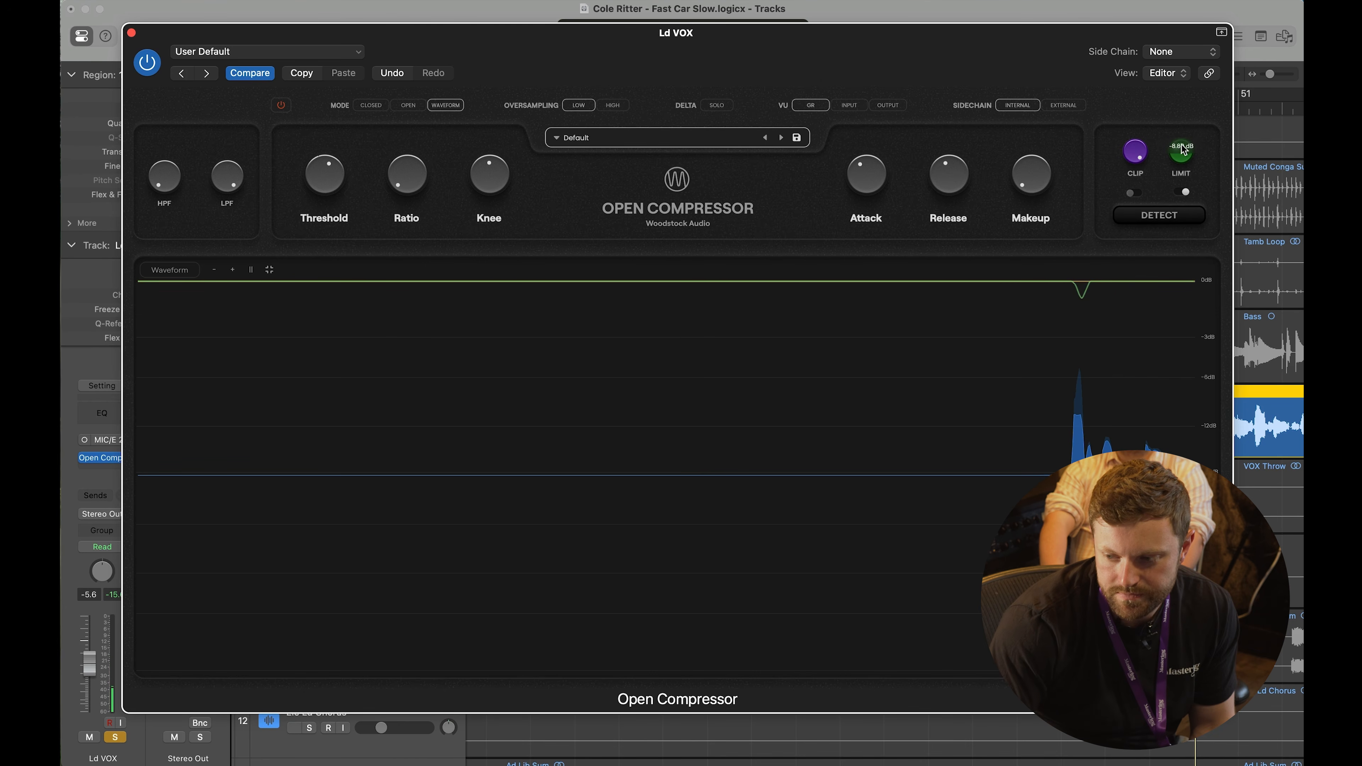
Step: Compare the vocal limiting with the limiter recipe in the FigJam chart and examine its gain reduction during playback
key(ctrl+Right)
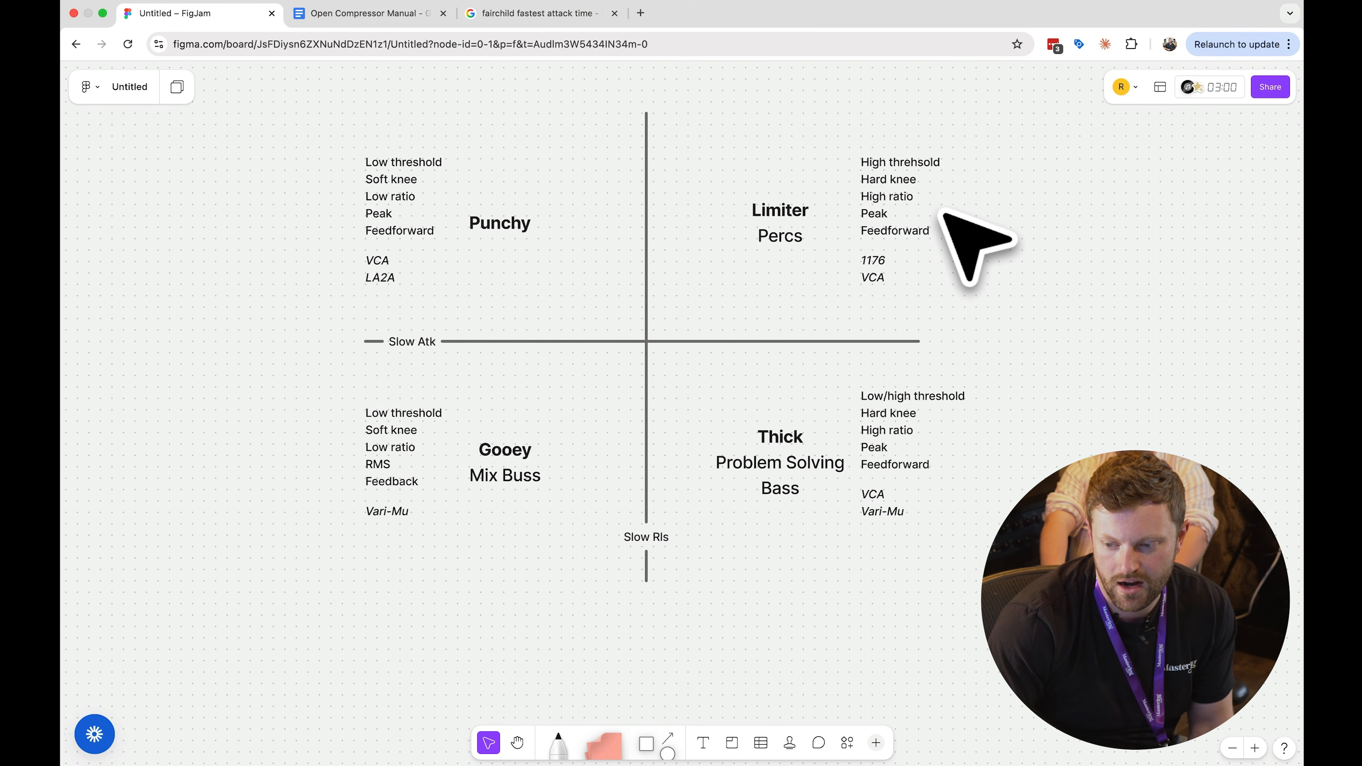
key(ctrl+Left)
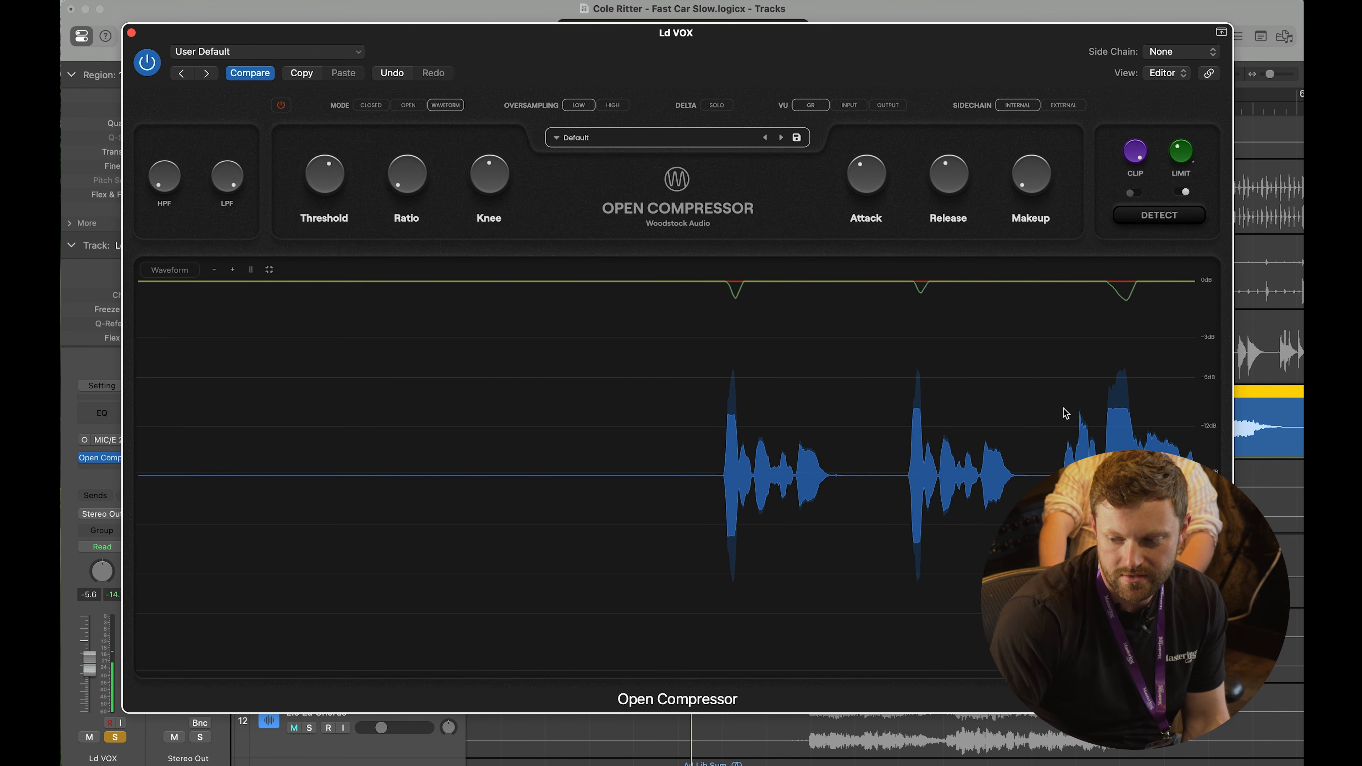
mouse_move(1185, 154)
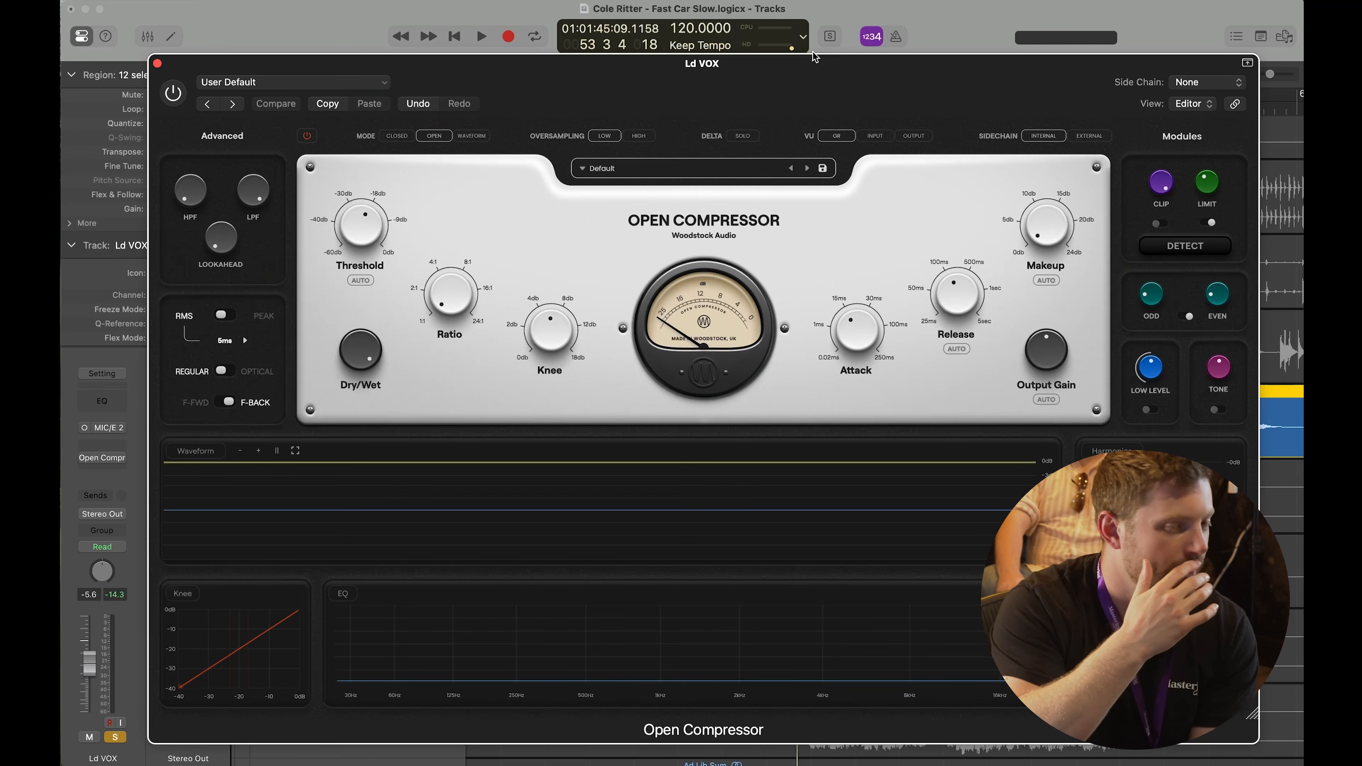
Step: Insert a mono CLA-76 ahead of Open Compressor on Ld VOX and set its attack to 7
click(157, 63)
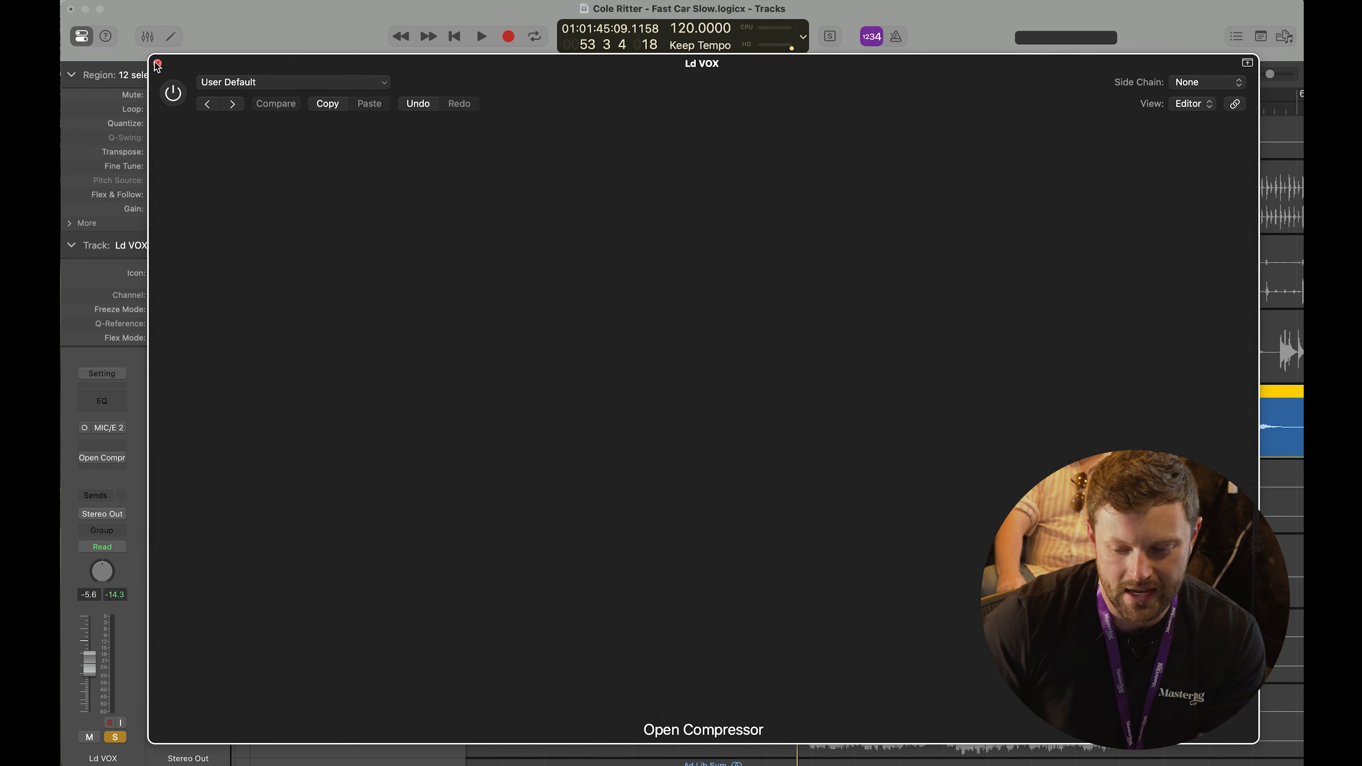
click(101, 472)
text(cla-)
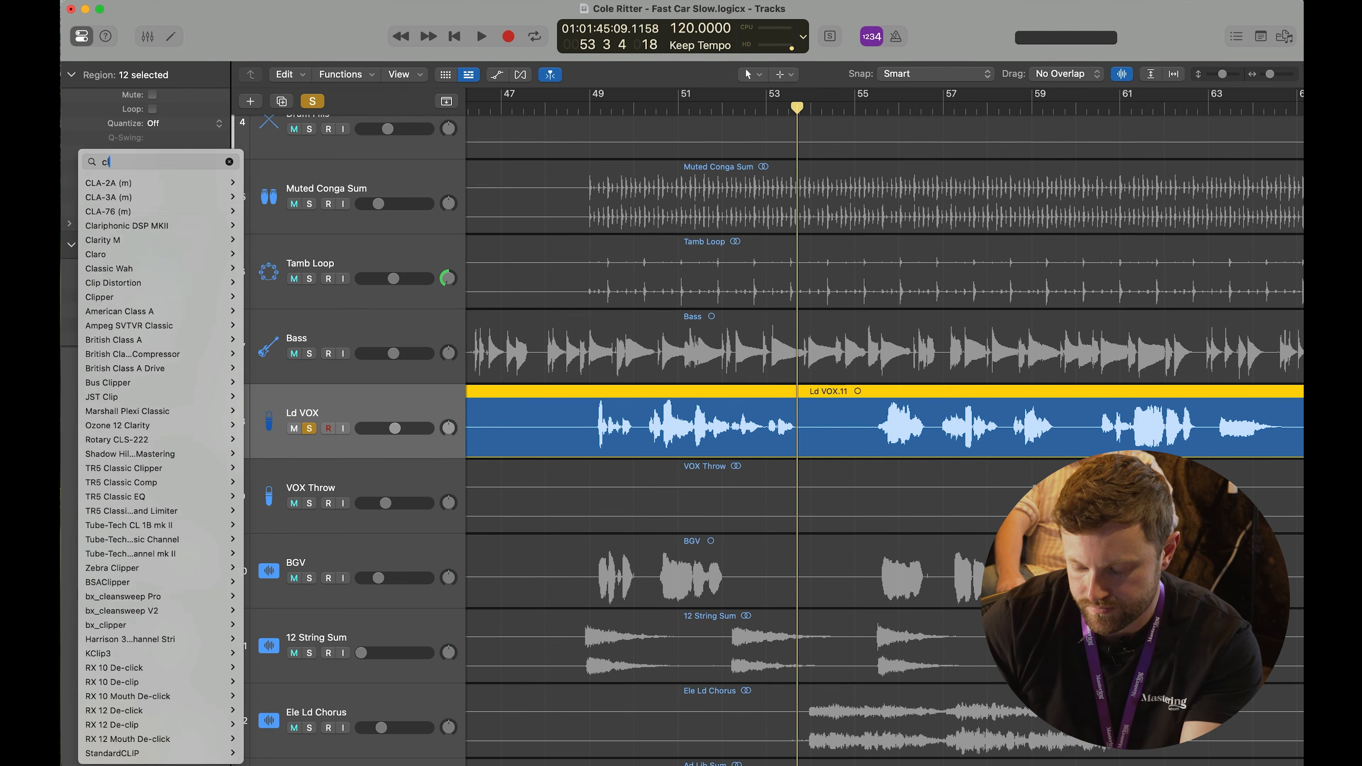
mouse_move(141, 505)
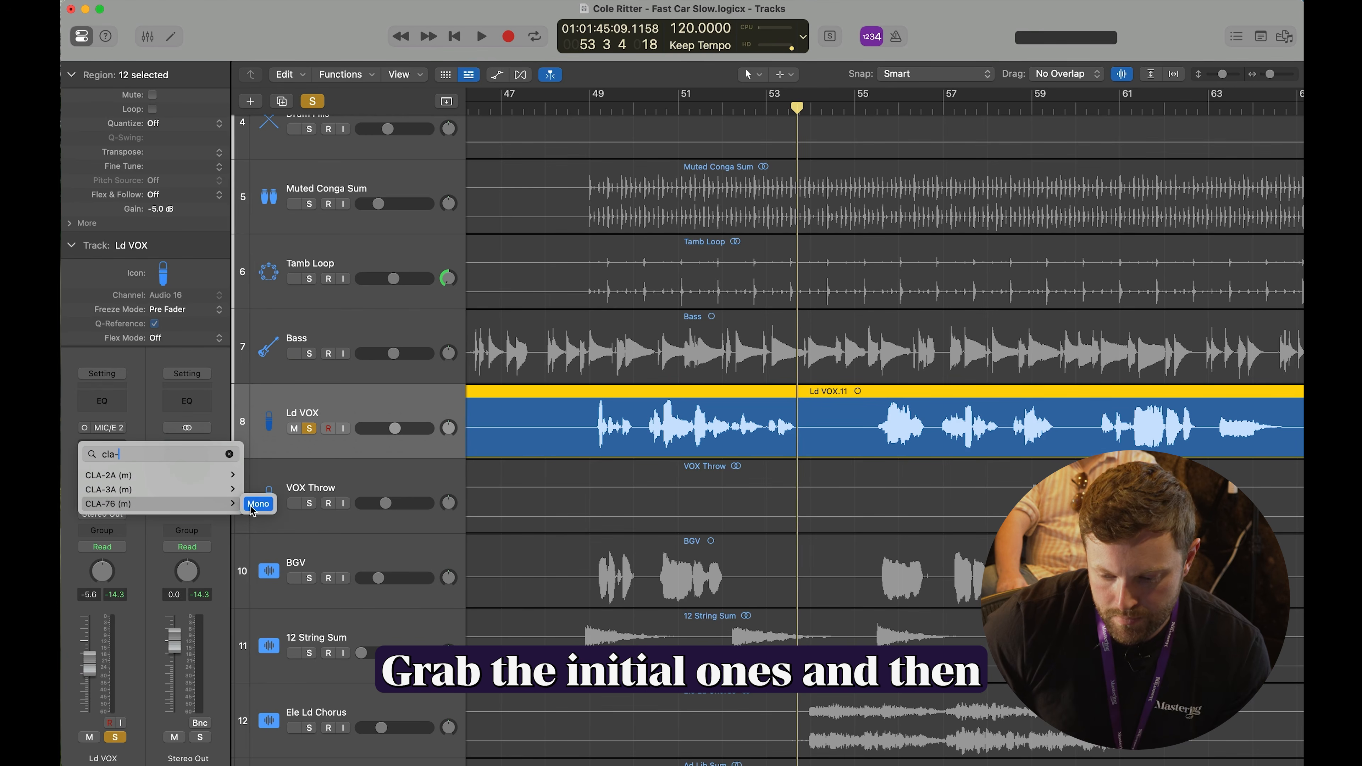
click(254, 505)
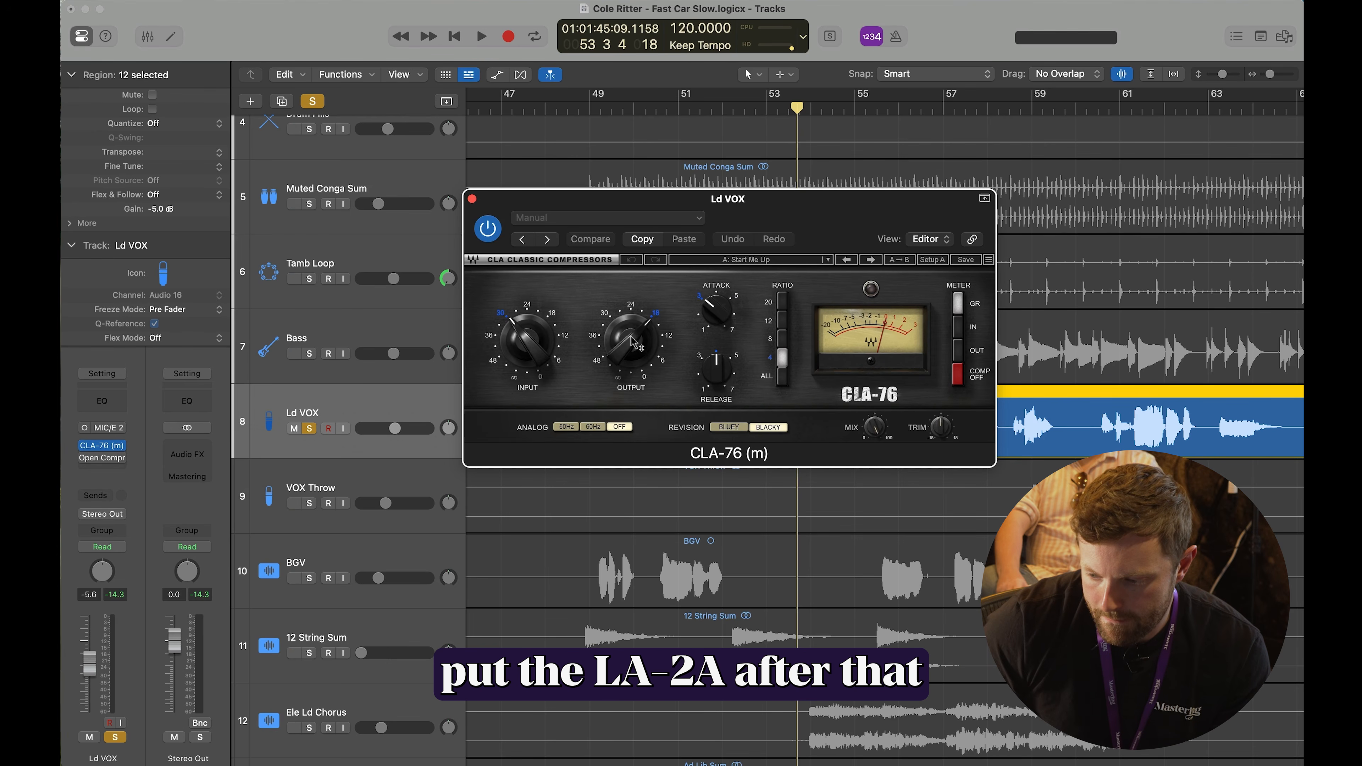
drag(715, 314, 716, 295)
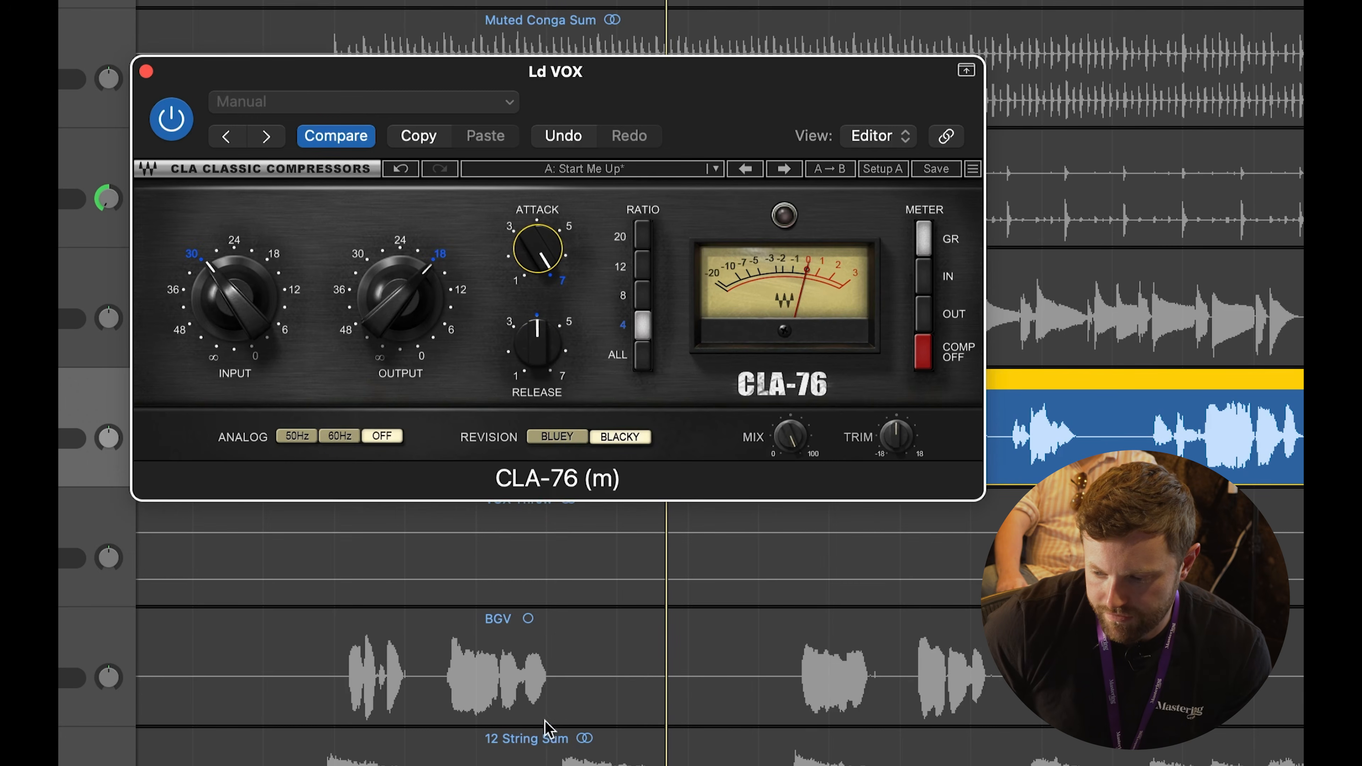
Step: Set the CLA-76 on Ld VOX to release 7, attack about 6.4 and ratio 8
drag(544, 249, 569, 333)
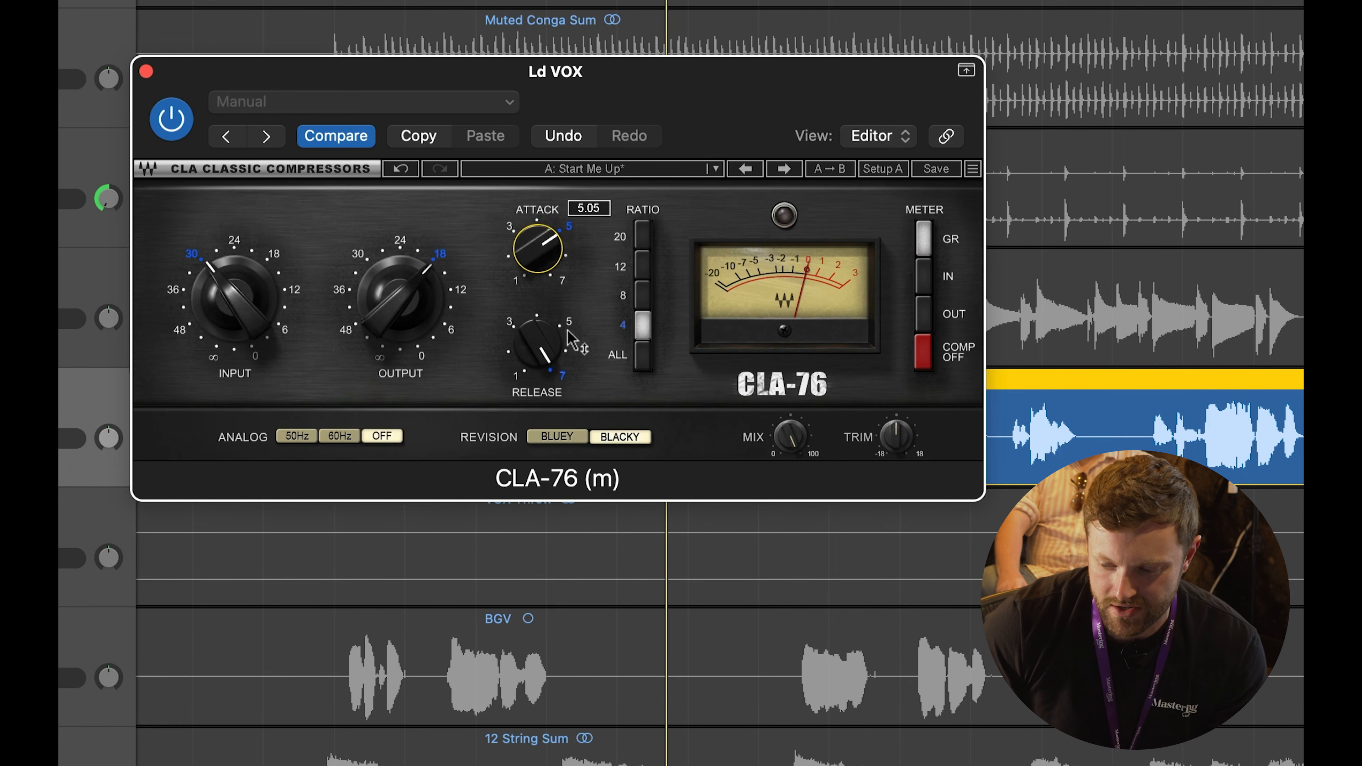
drag(540, 249, 540, 563)
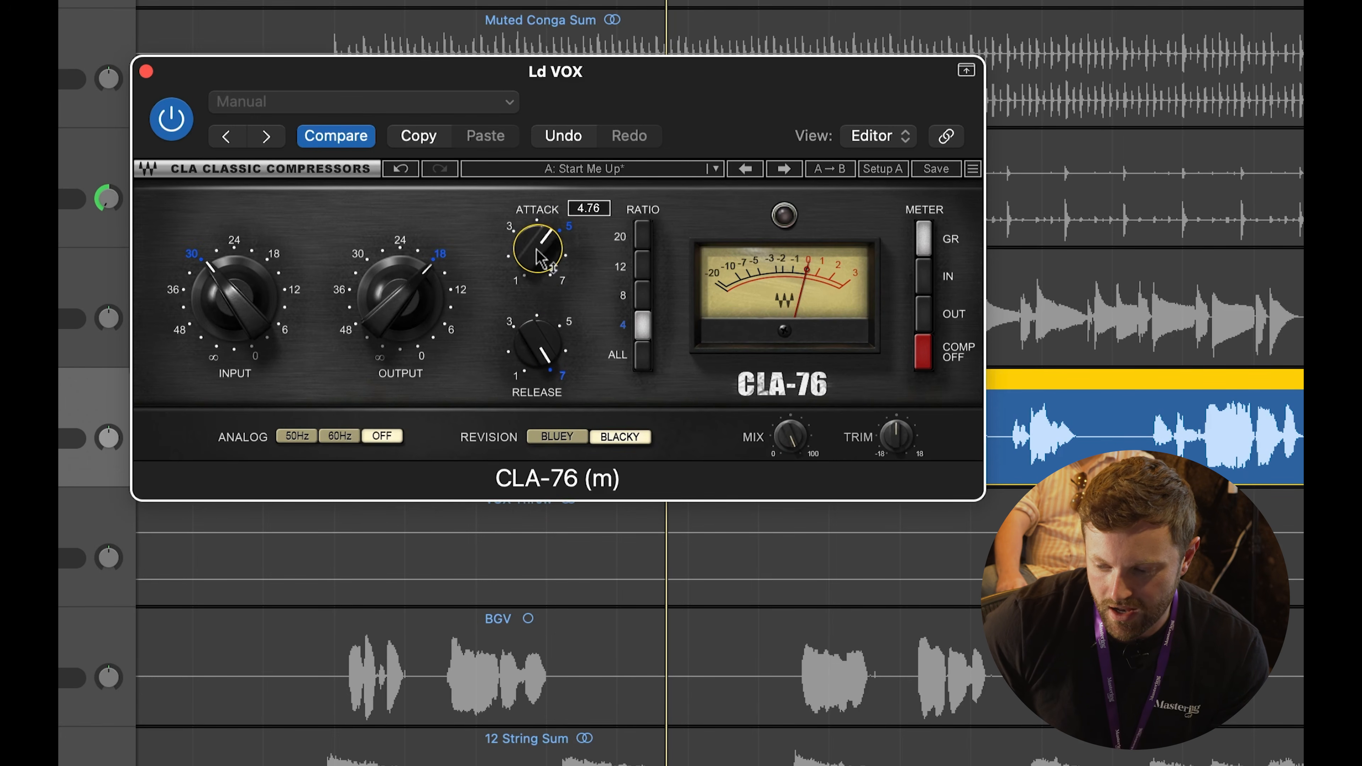
drag(546, 256, 543, 260)
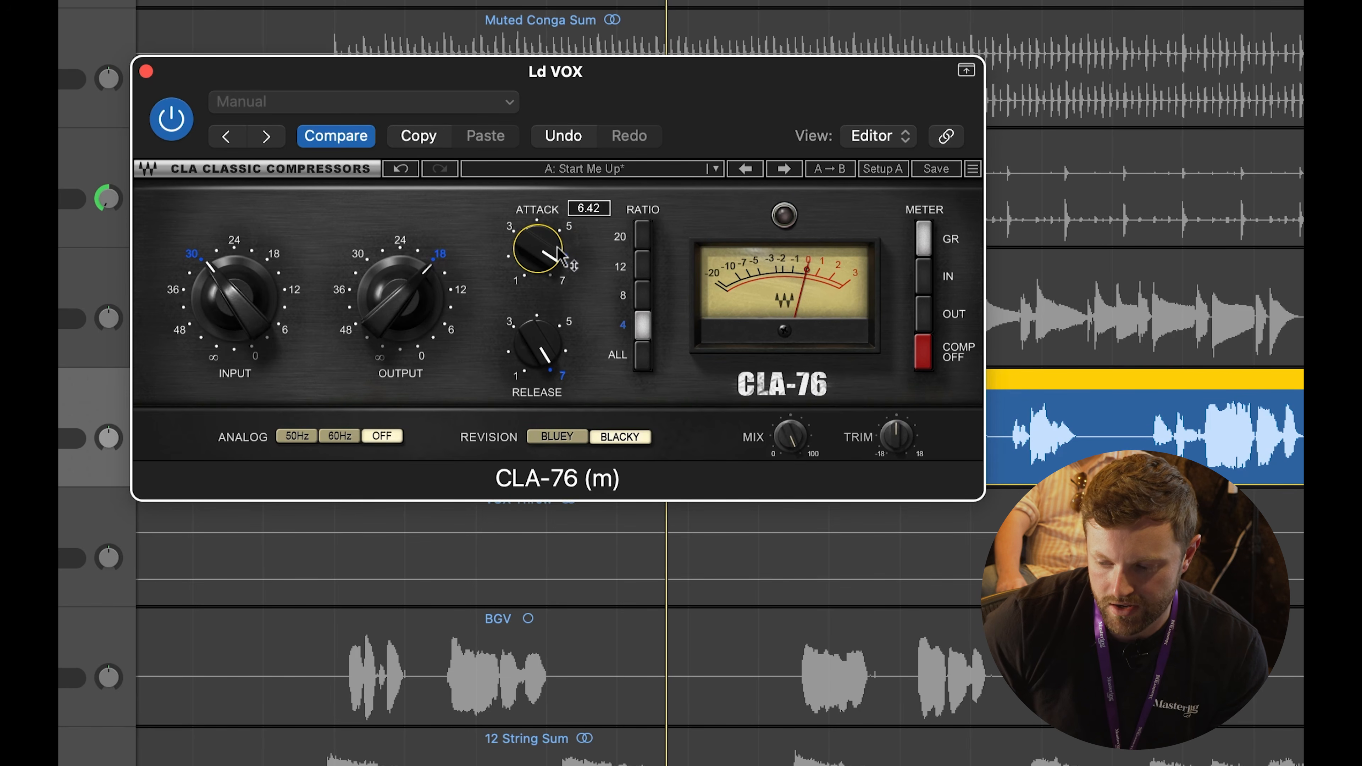
drag(641, 100, 641, 68)
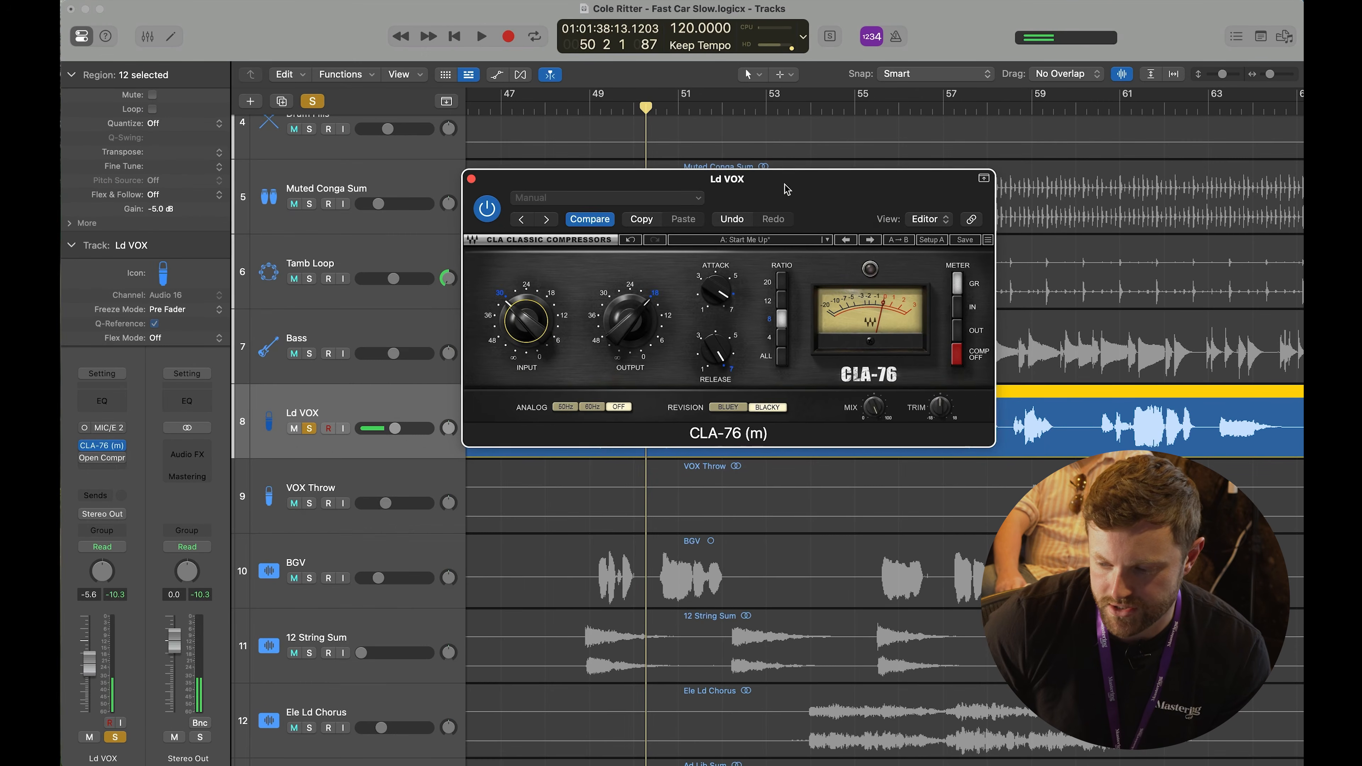
Step: Uncover the Ld VOX waveform, set a cycle range from bar 49 to bar 54 and start looped playback
drag(648, 43, 618, 513)
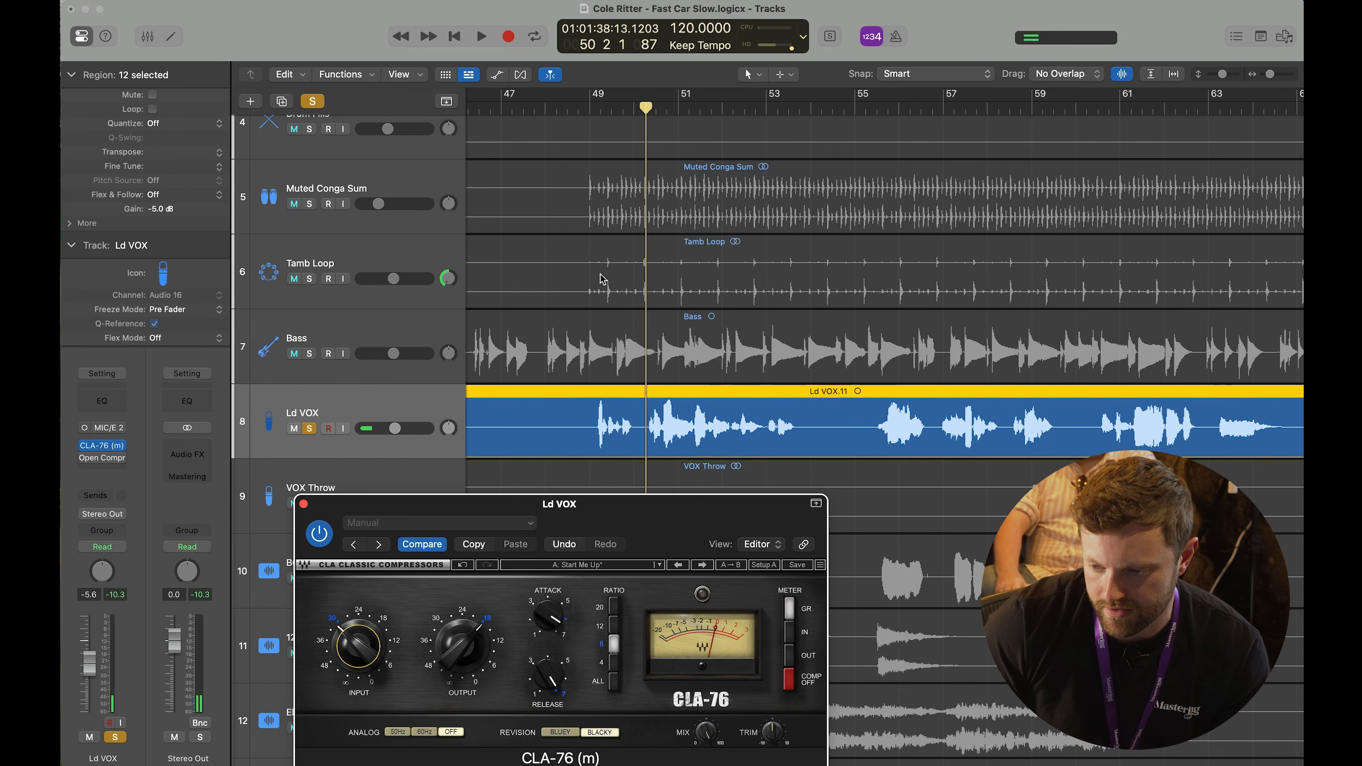
click(579, 110)
drag(586, 99, 831, 113)
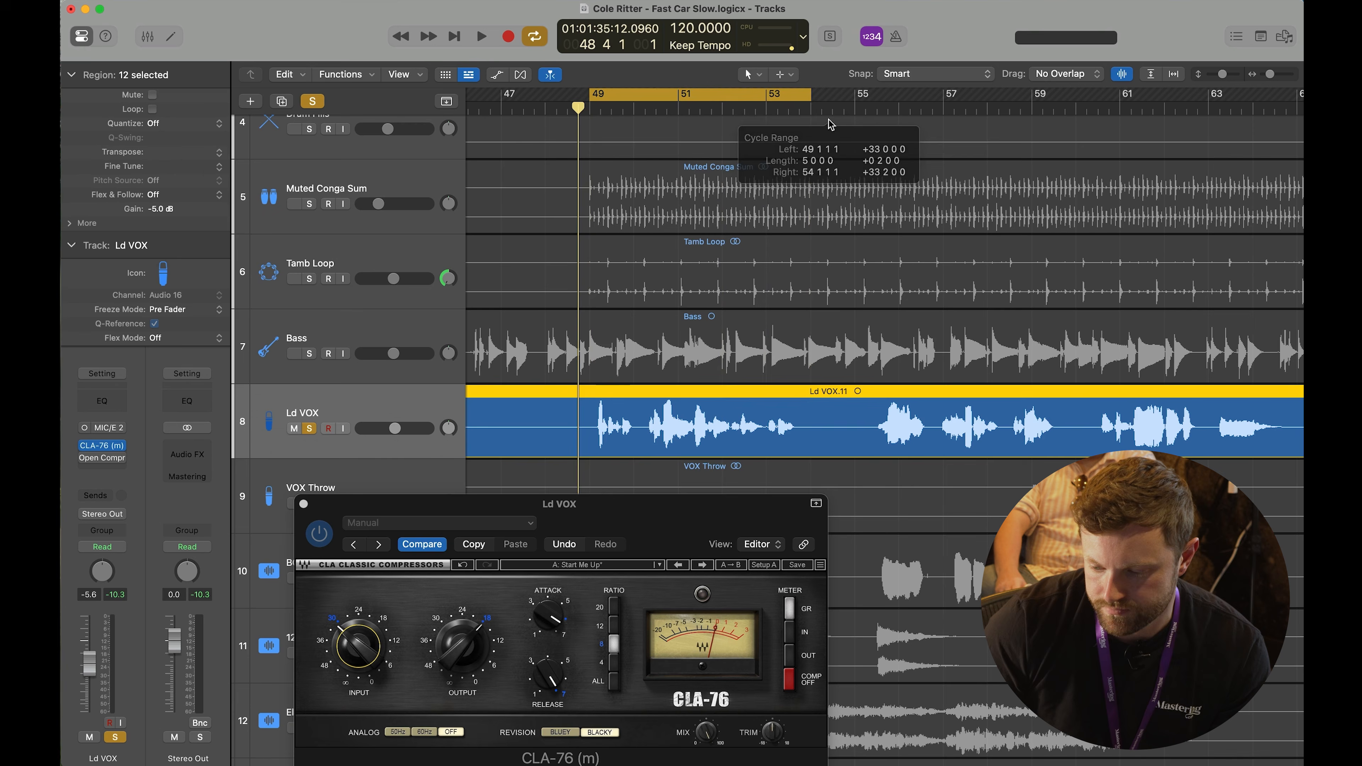
key(space)
Step: Lower the CLA-76 input to 36 during playback and compare the vocal with the plug-in bypassed and active
drag(665, 532, 665, 394)
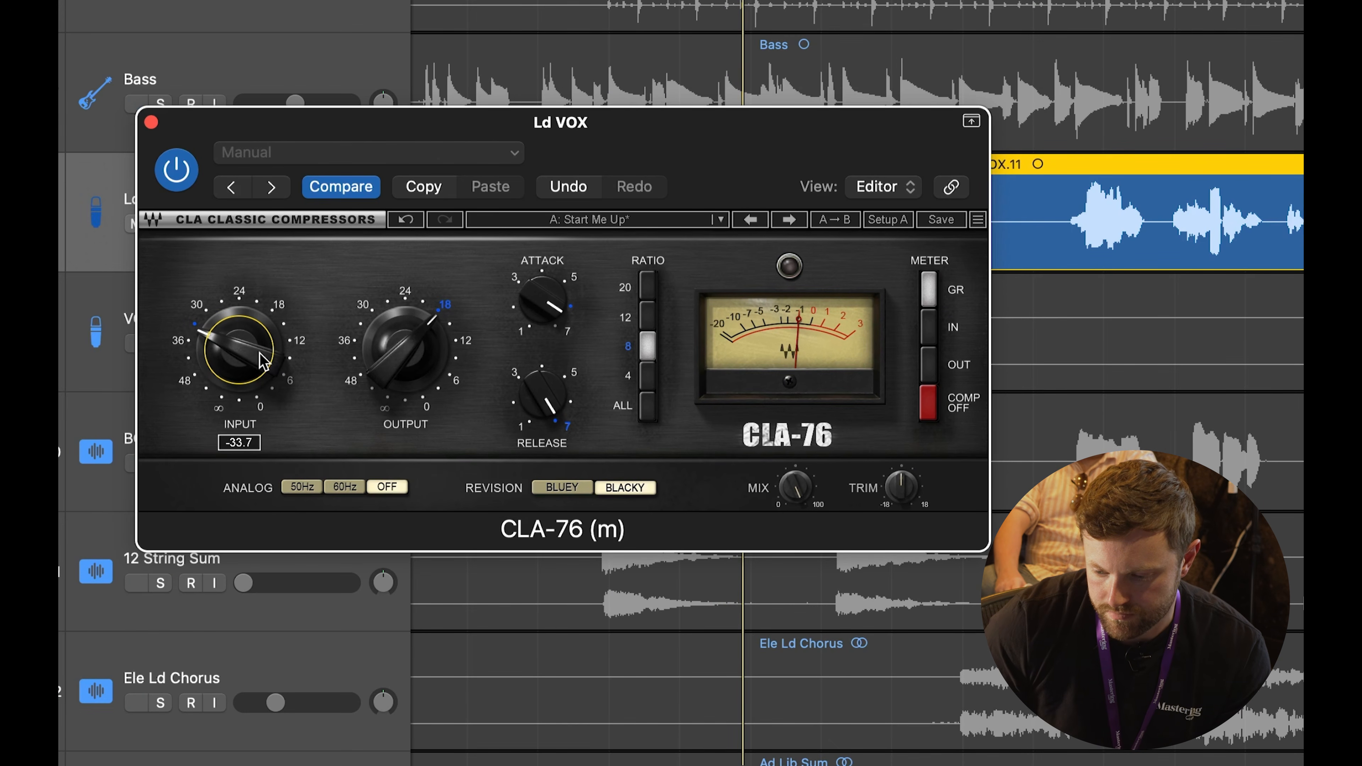
drag(263, 361, 265, 373)
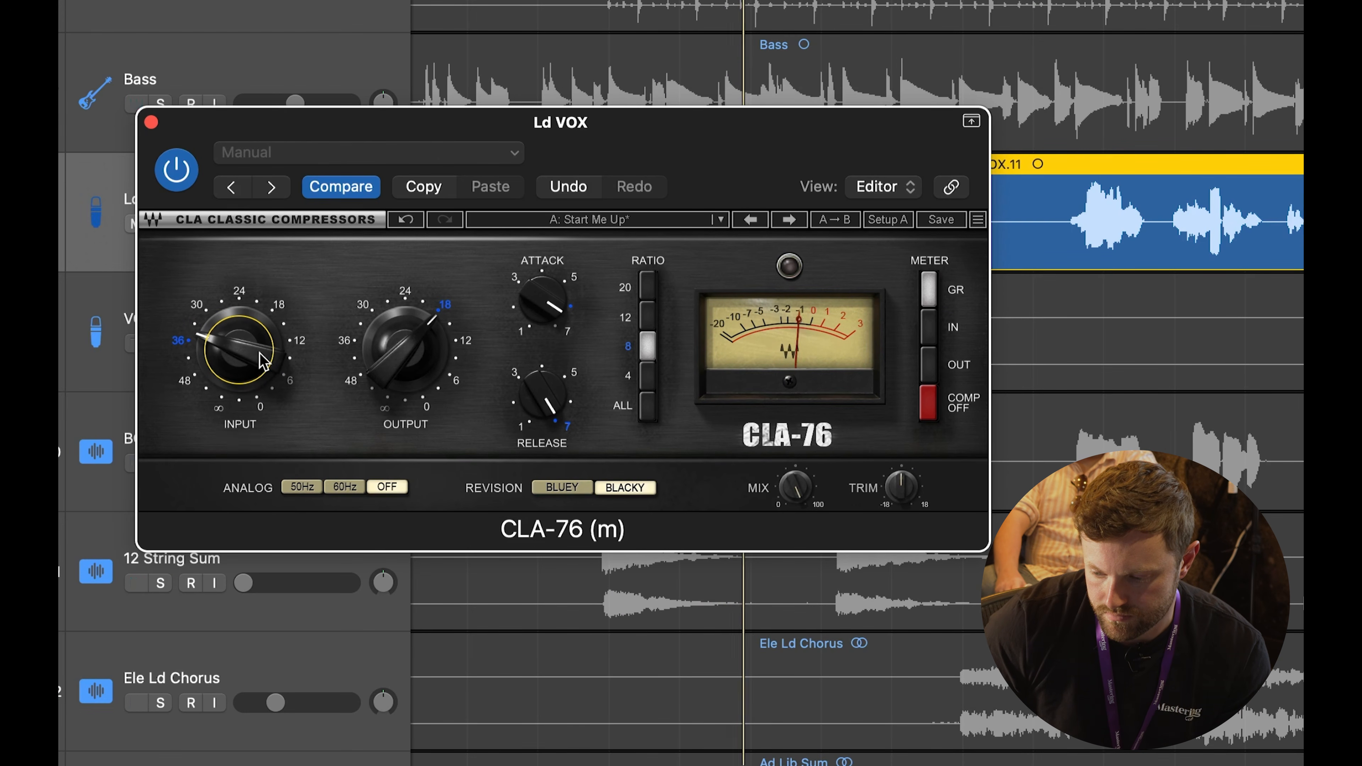
click(185, 174)
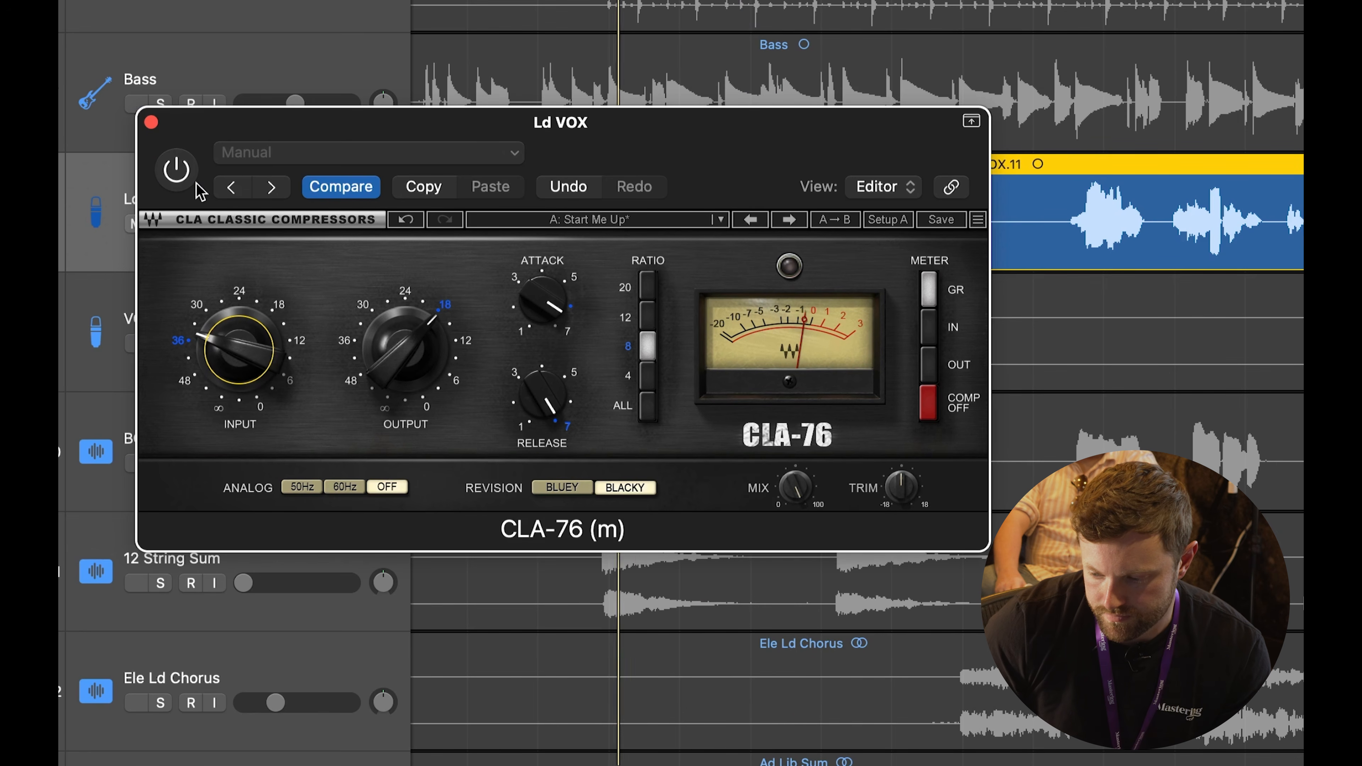
click(196, 183)
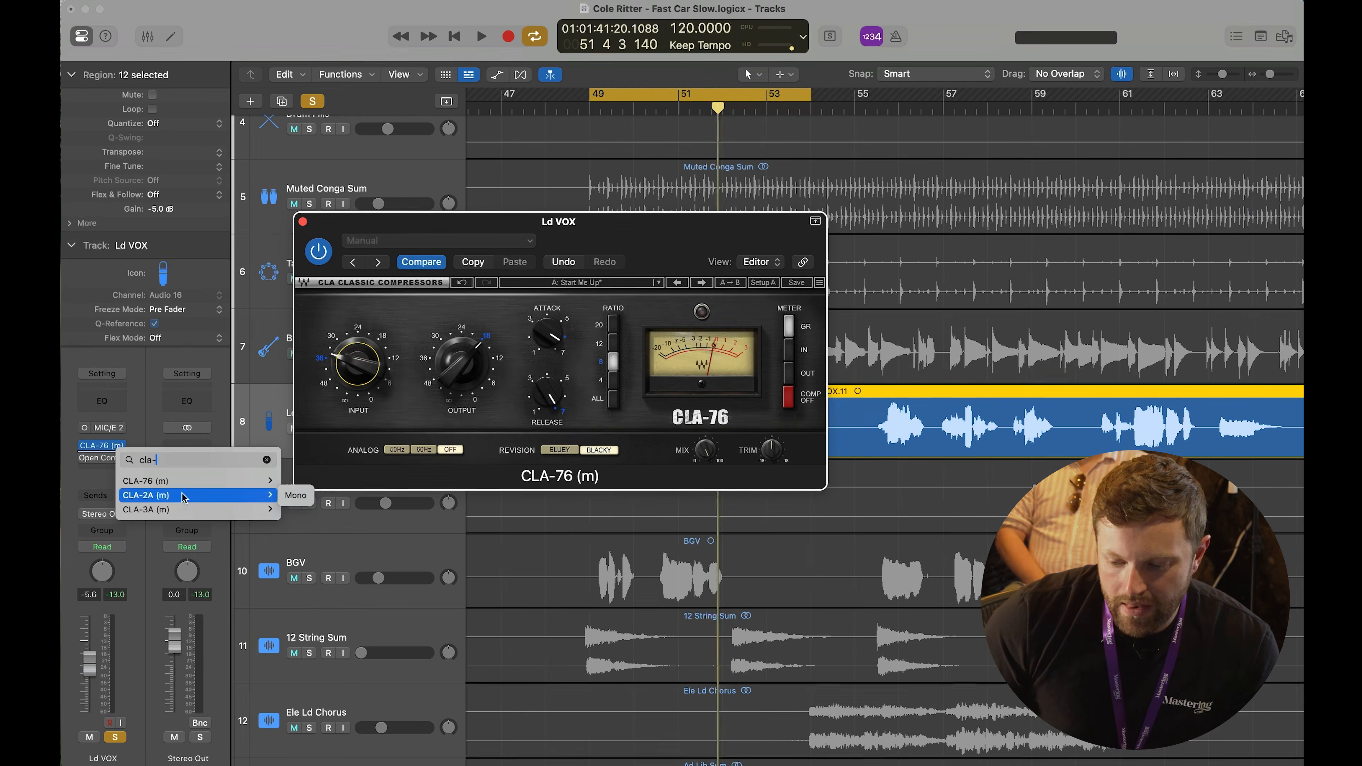
Step: Insert a mono CLA-2A between CLA-76 and Open Compressor on Ld VOX, leaving only its own window open
click(309, 497)
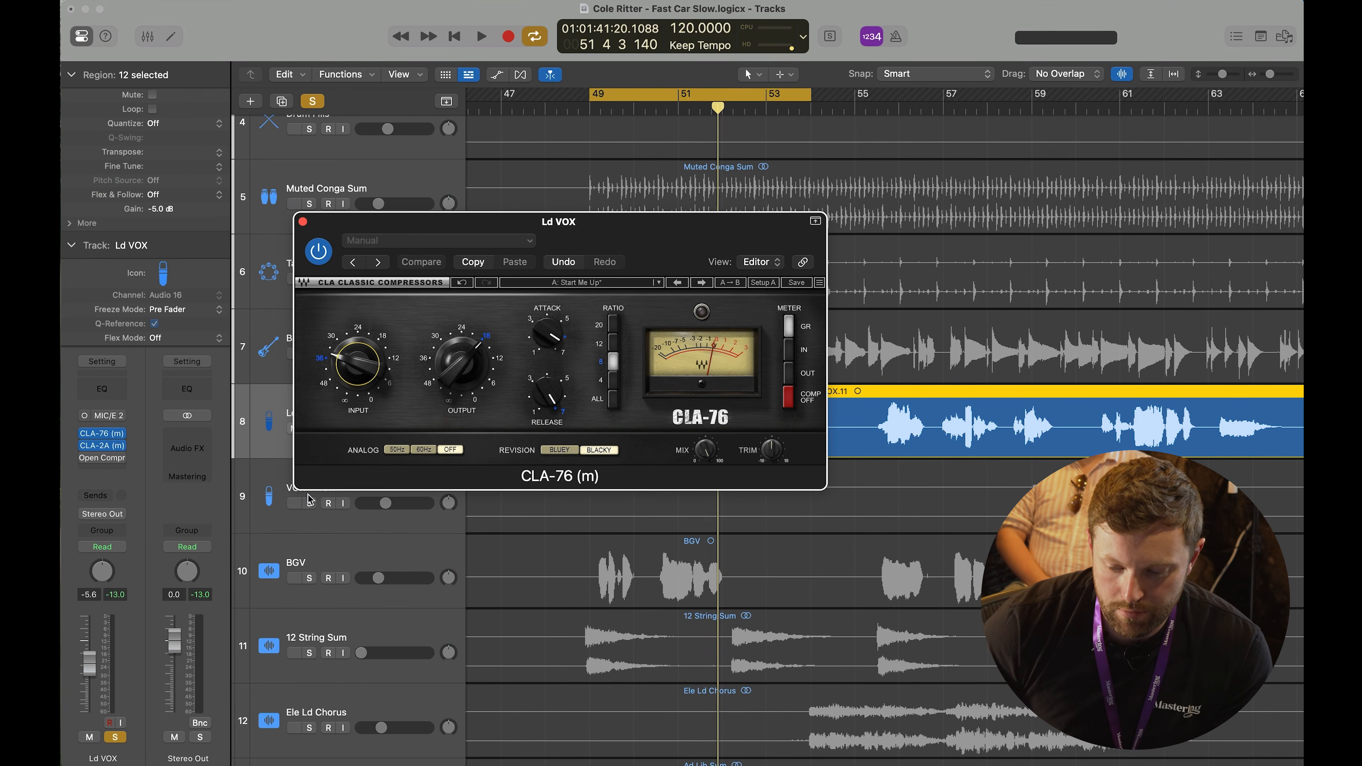
click(104, 449)
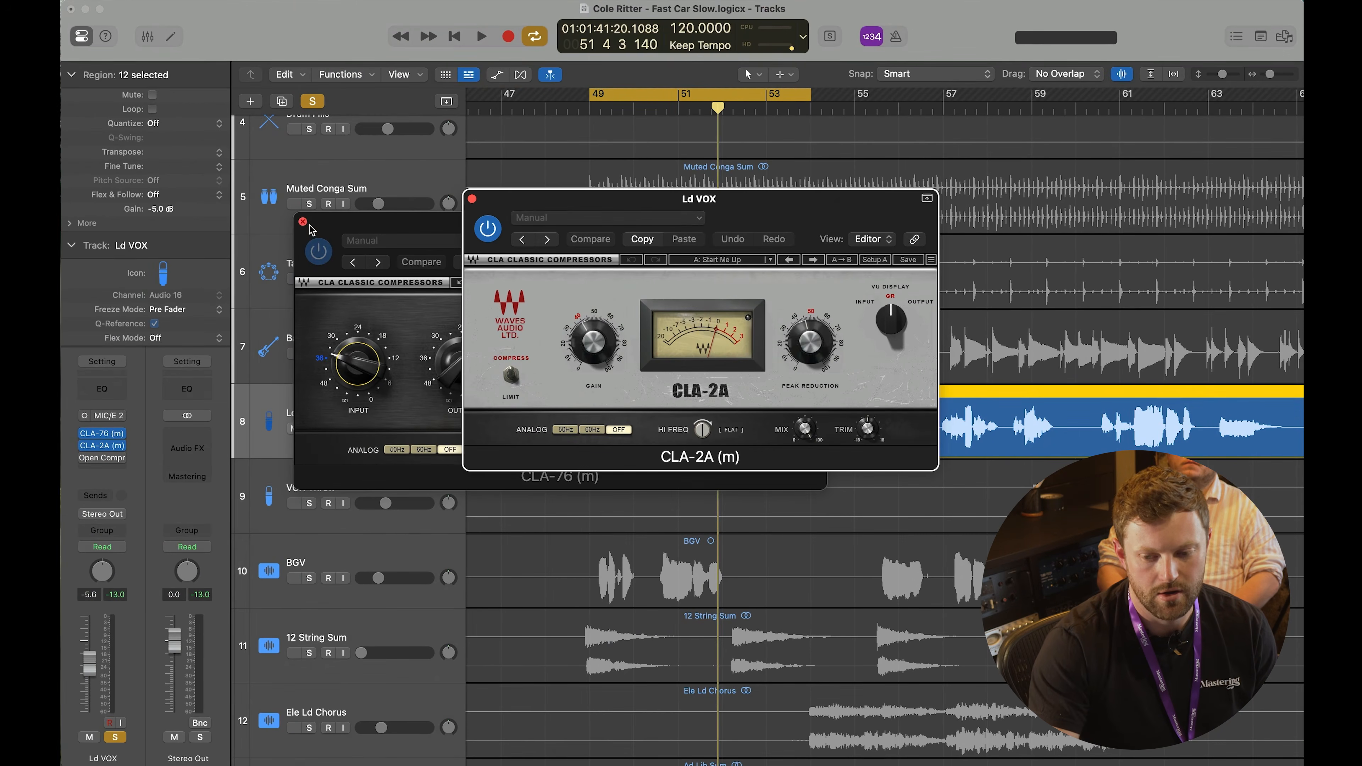
click(303, 222)
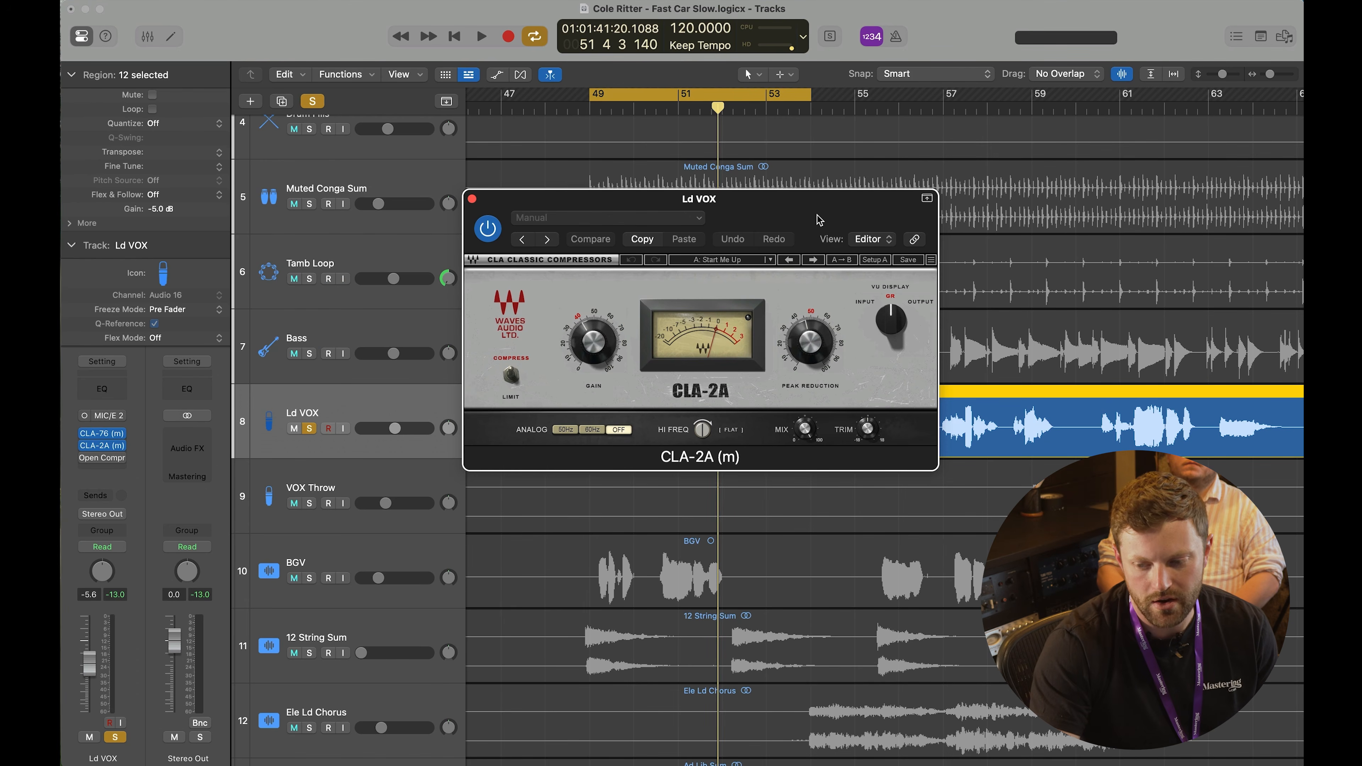
drag(819, 220, 818, 178)
Step: Adjust the CLA-2A gain and peak reduction during vocal playback and compare it with the plug-in bypassed
key(space)
drag(582, 306, 582, 302)
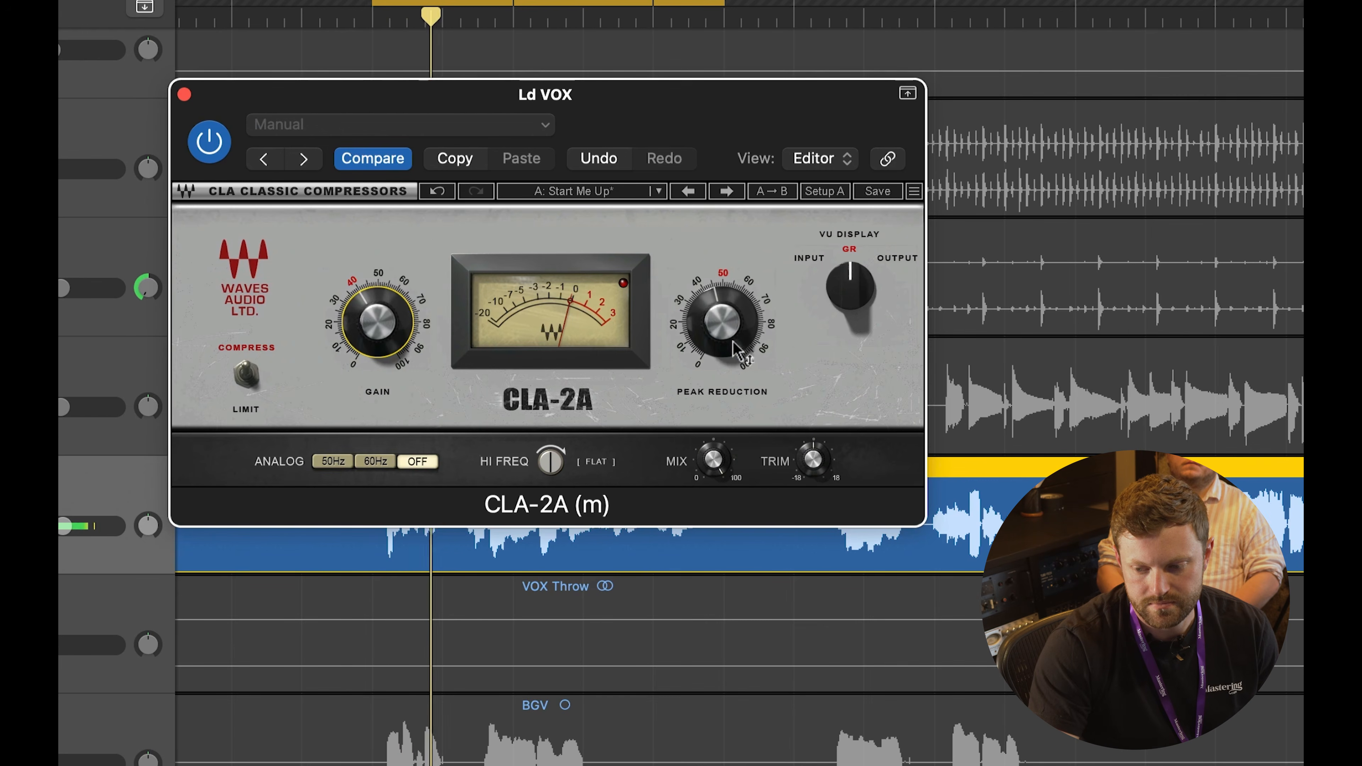
drag(737, 349, 727, 259)
click(403, 362)
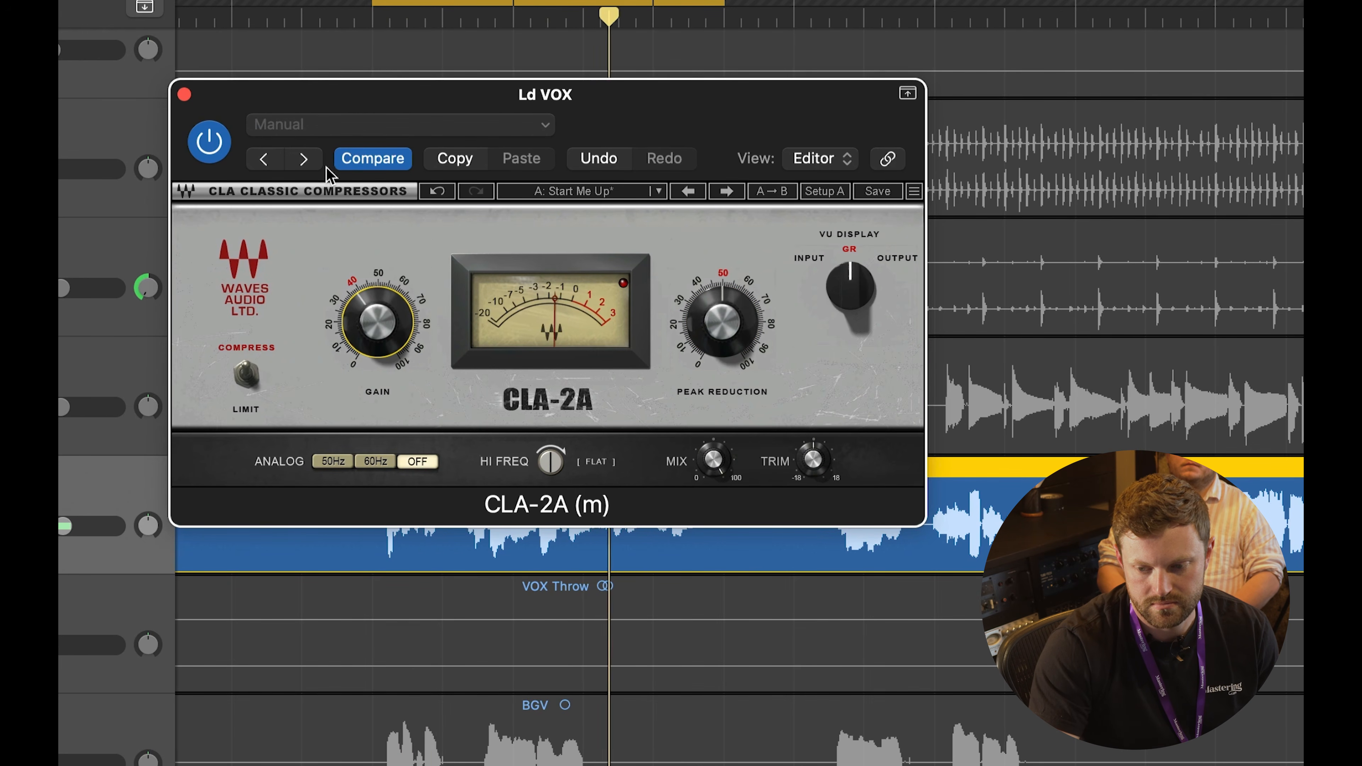
click(220, 148)
key(space)
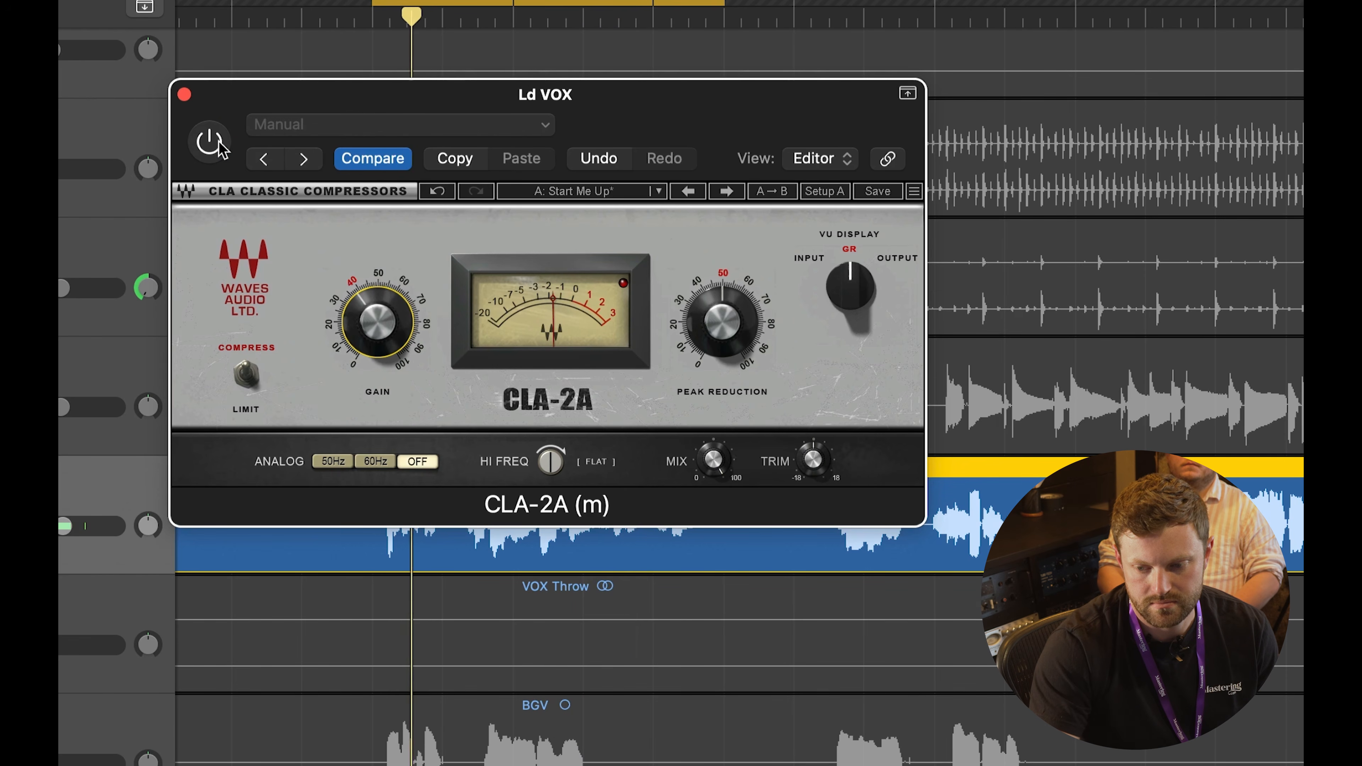
click(220, 148)
Step: Set the CLA-2A peak reduction to about 48.6 and fine-tune its gain while monitoring the vocal's gain reduction
drag(729, 328, 733, 338)
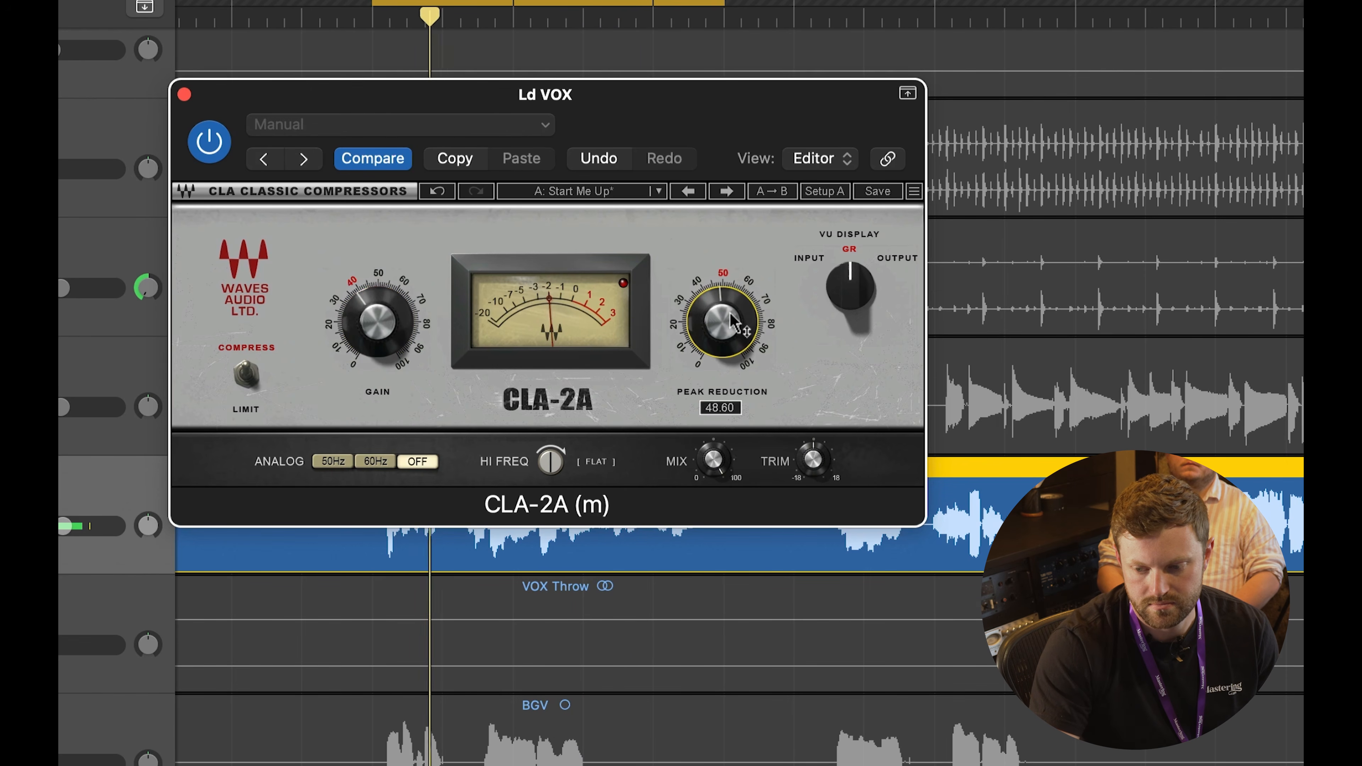
drag(373, 370, 371, 375)
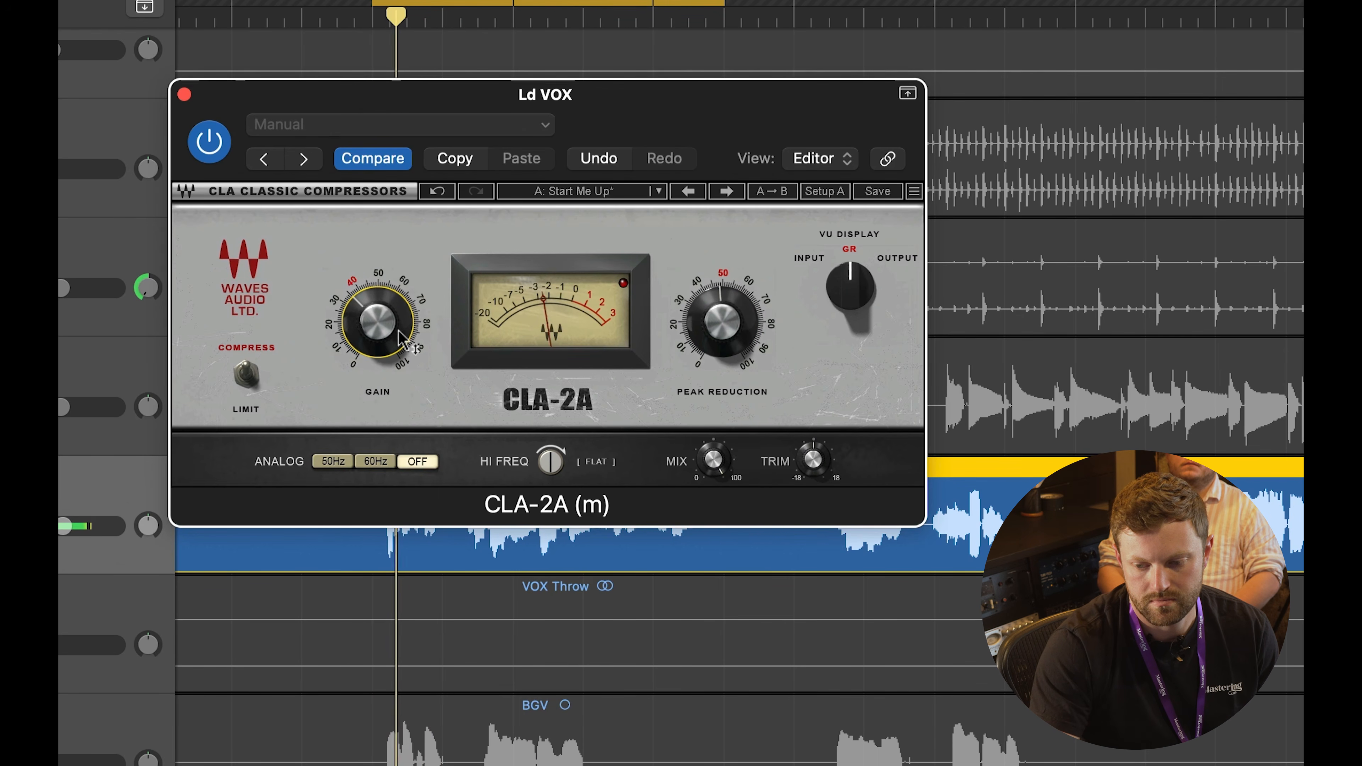
mouse_move(396, 328)
mouse_move(753, 322)
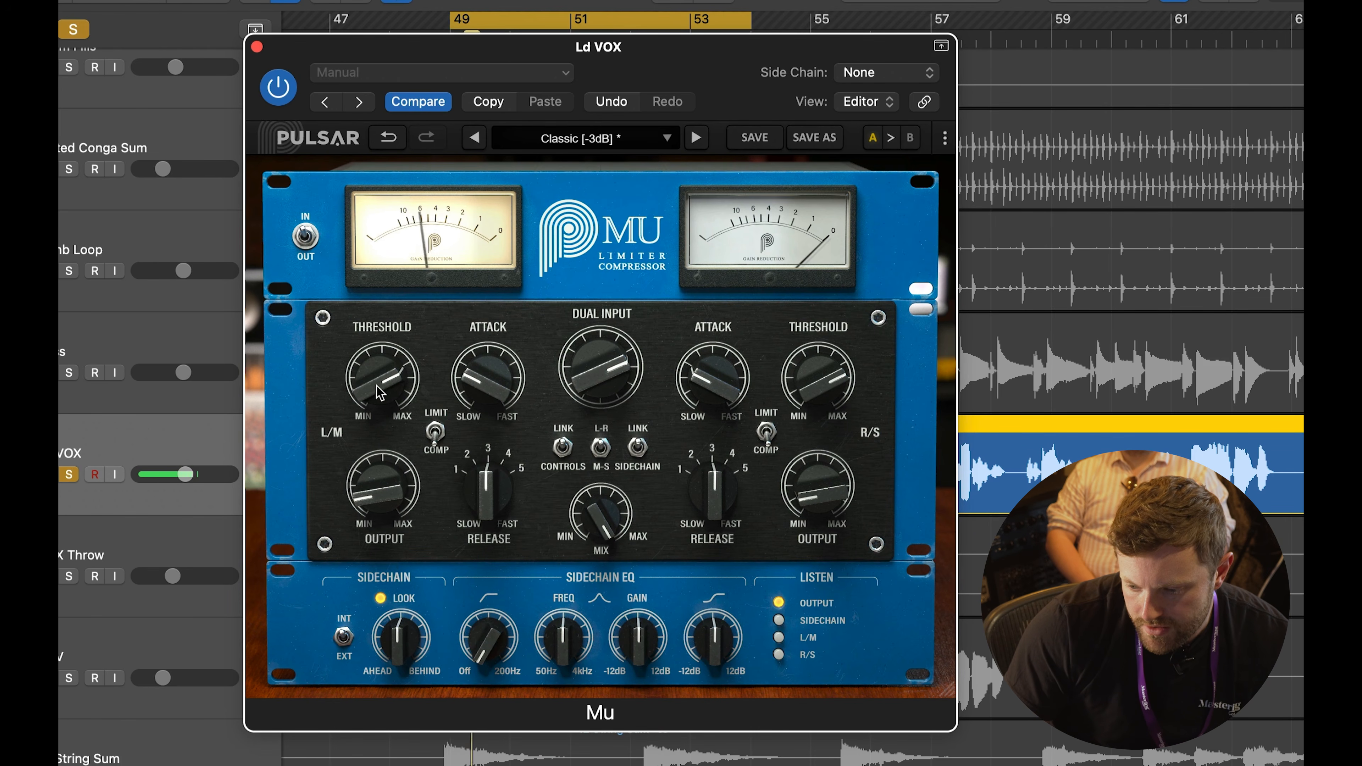
Step: Adjust the threshold of the Mu compressor on Ld VOX, set its release to 1 and check the gain reduction meter
drag(375, 384, 374, 380)
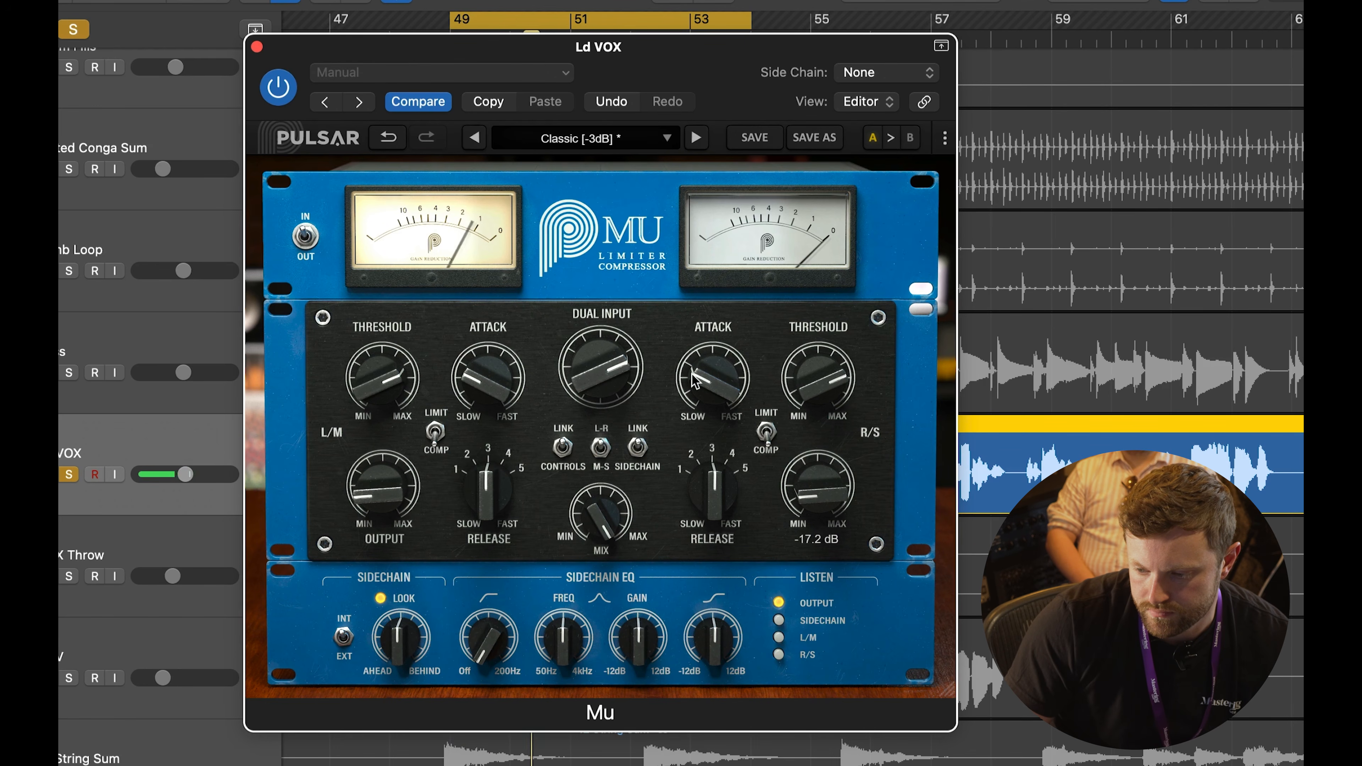
drag(485, 514, 471, 665)
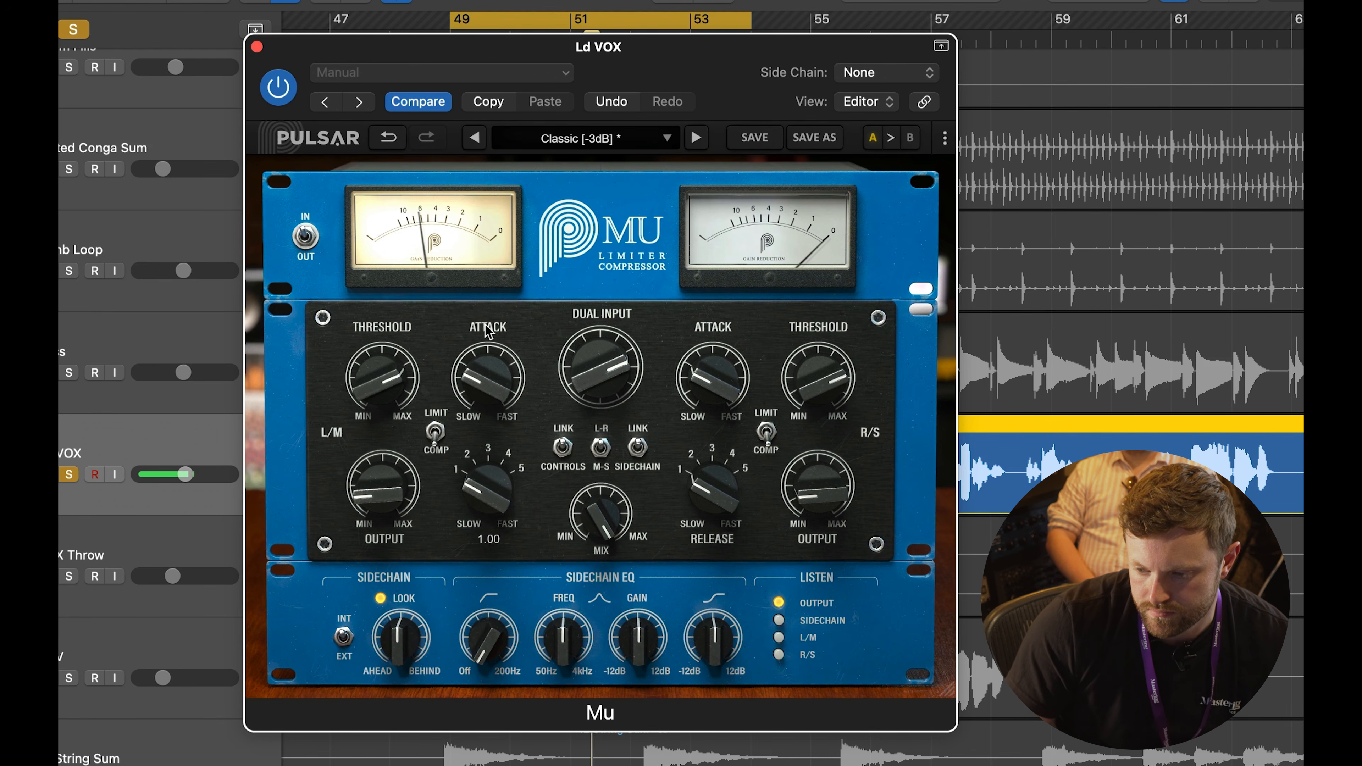
mouse_move(436, 224)
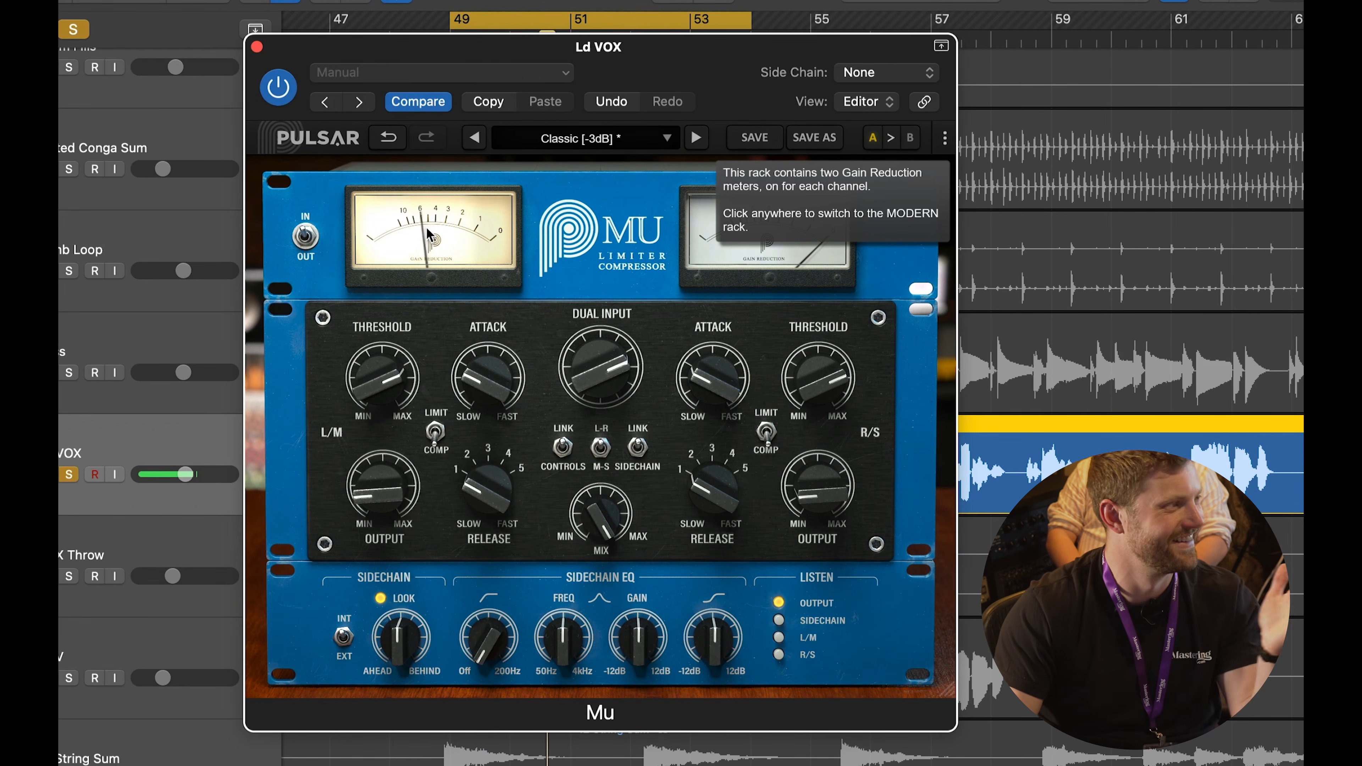
Step: Audition Mu release settings 5 and 3, settle on 4 and take Ld VOX out of solo
drag(489, 491, 521, 495)
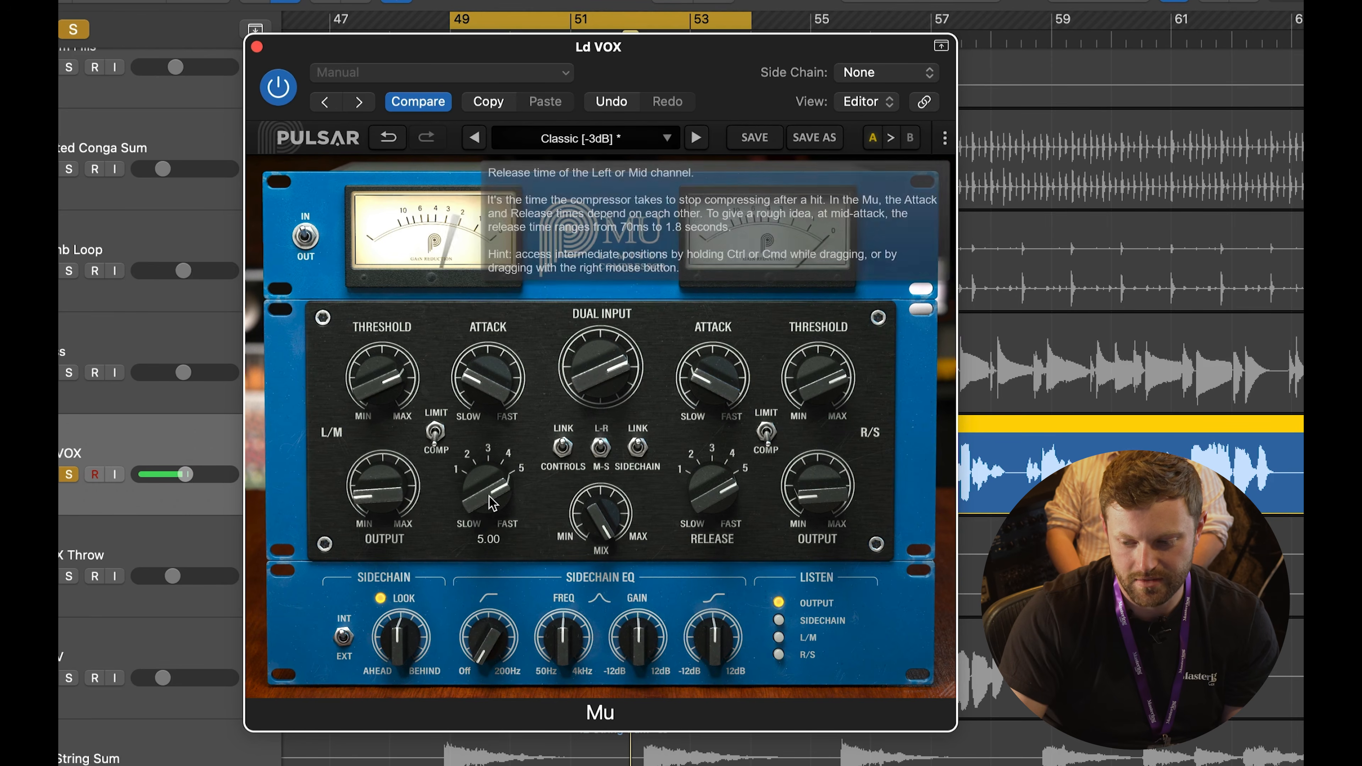
drag(492, 503, 488, 544)
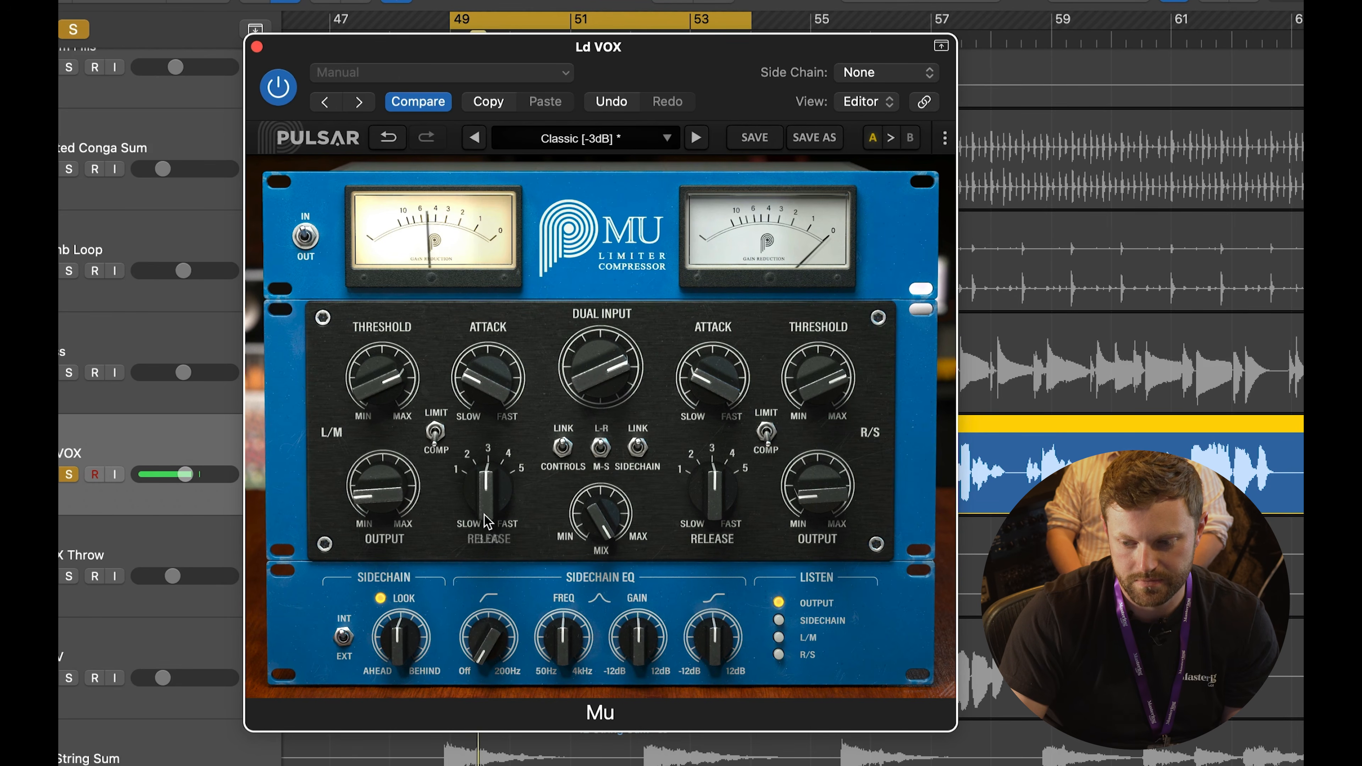
drag(493, 494, 493, 478)
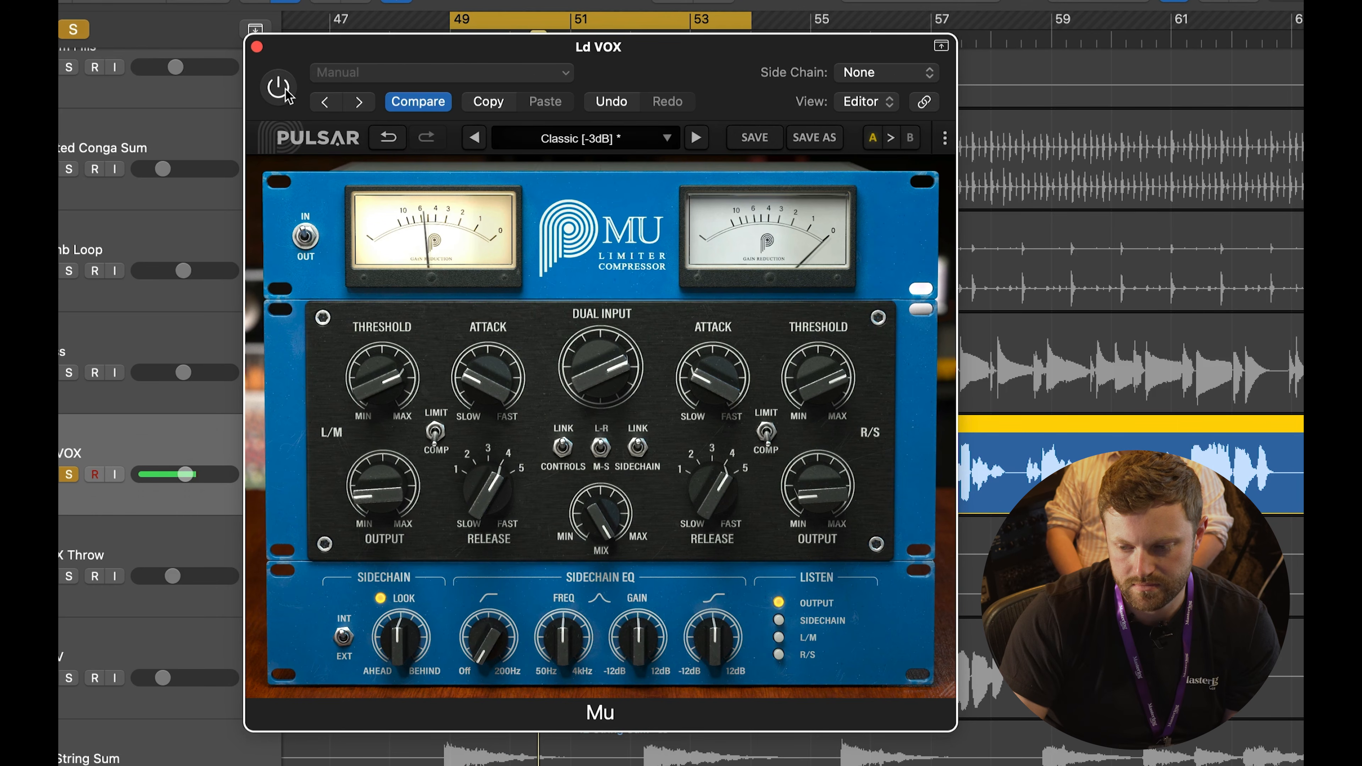
click(69, 474)
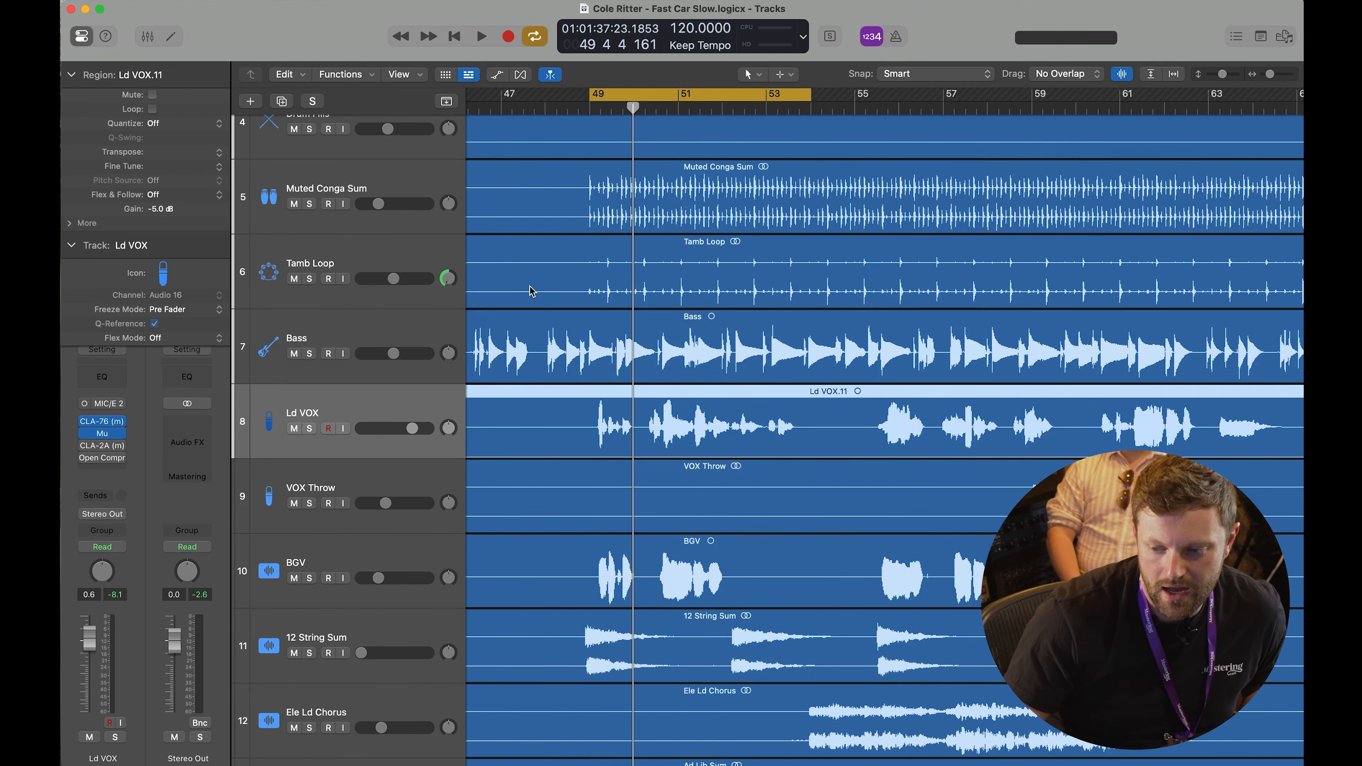
Step: Open the mixer and load the Mastering - Manley Vari-Mu Glue preset into Open Compressor on Stereo Out
scroll(530, 290, down, 5)
key(x)
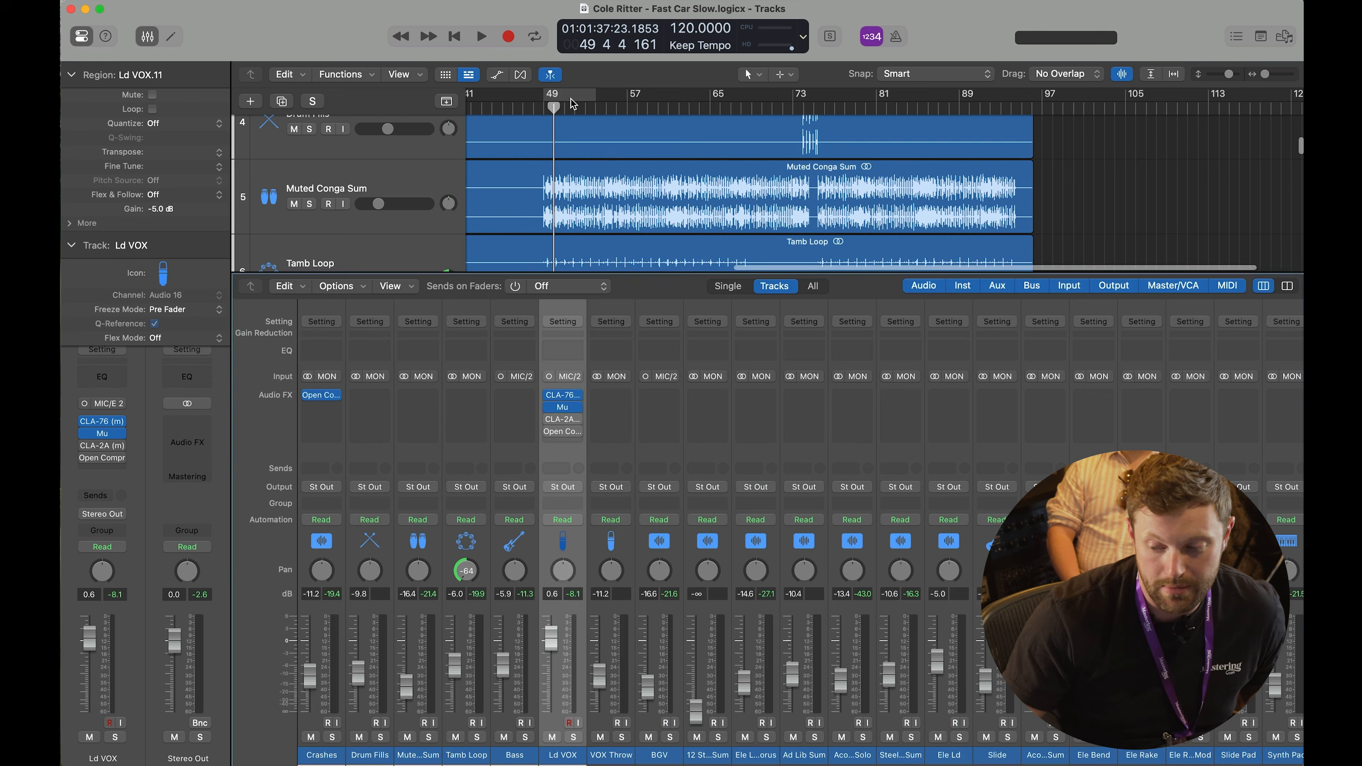
scroll(1007, 473, right, 5)
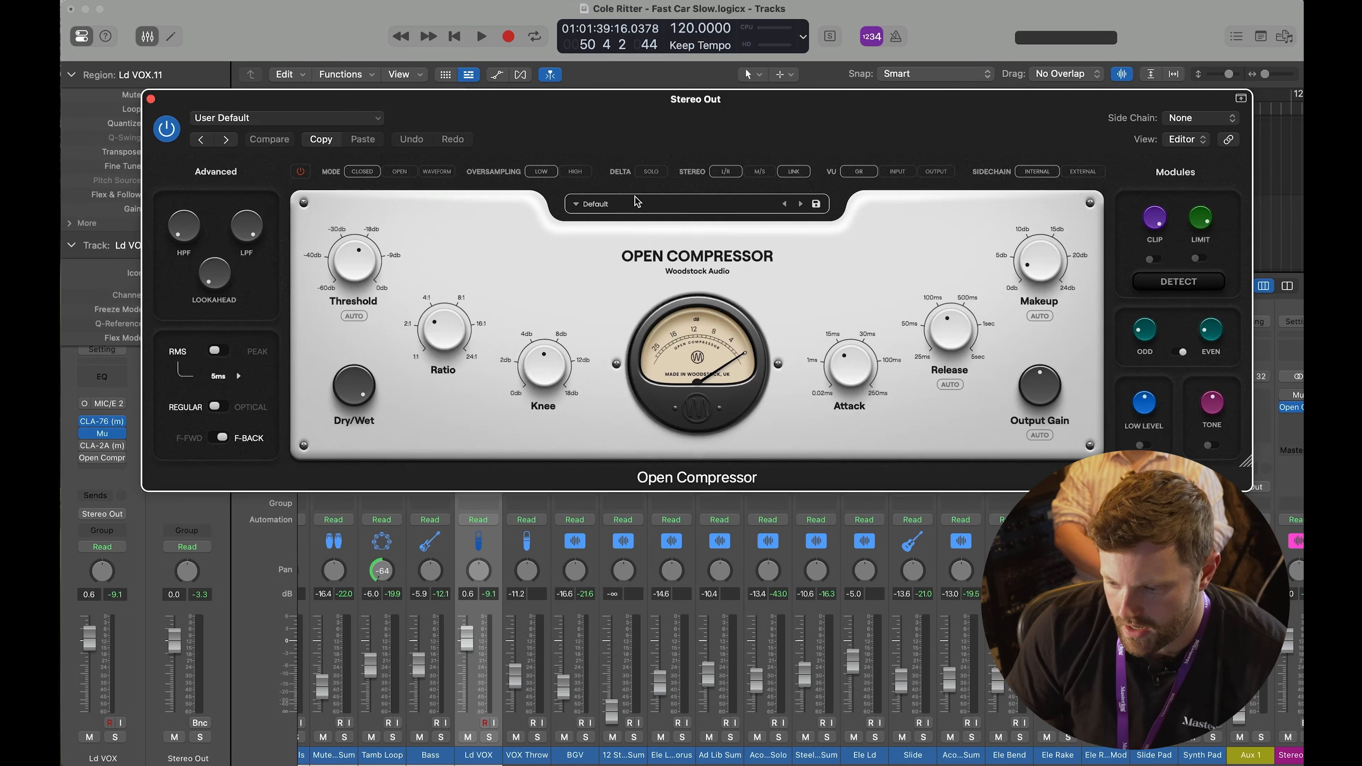
click(636, 202)
scroll(819, 279, down, 3)
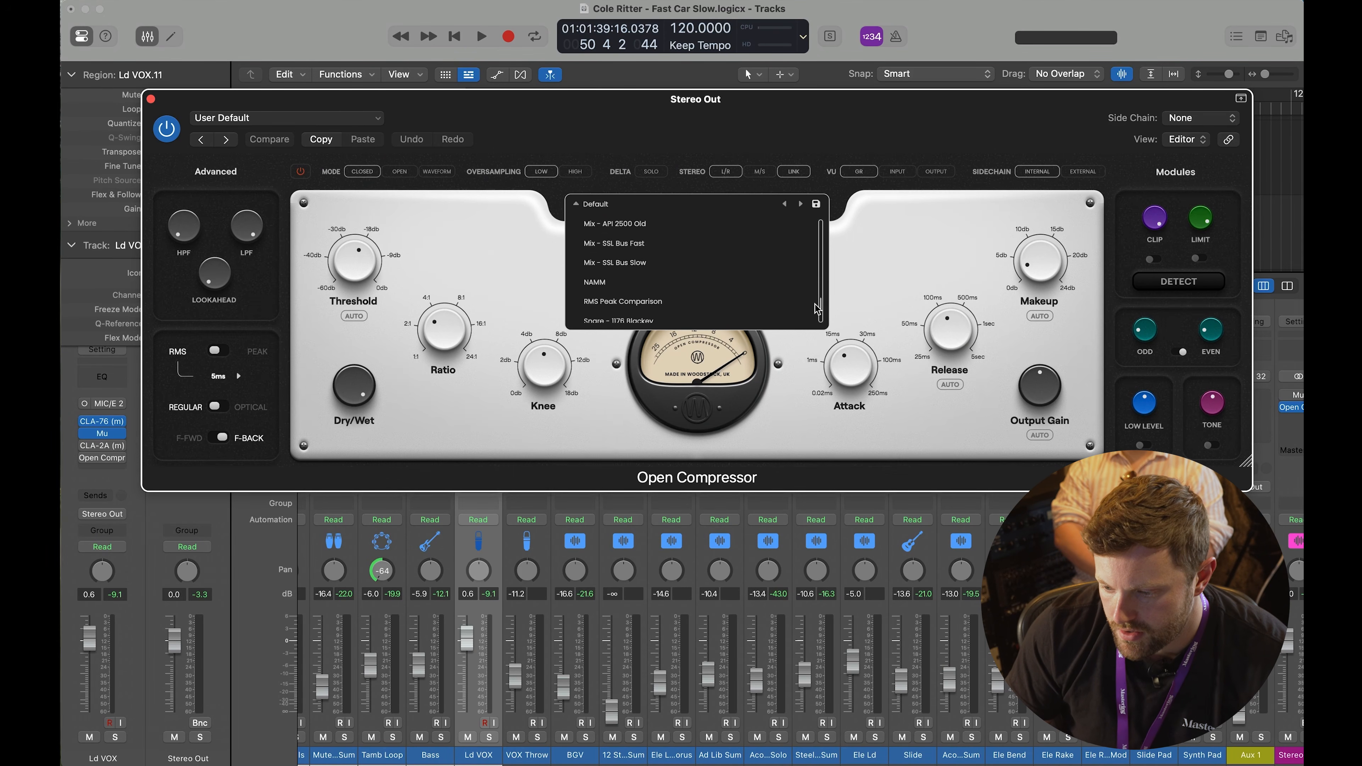
drag(815, 303, 816, 275)
click(750, 310)
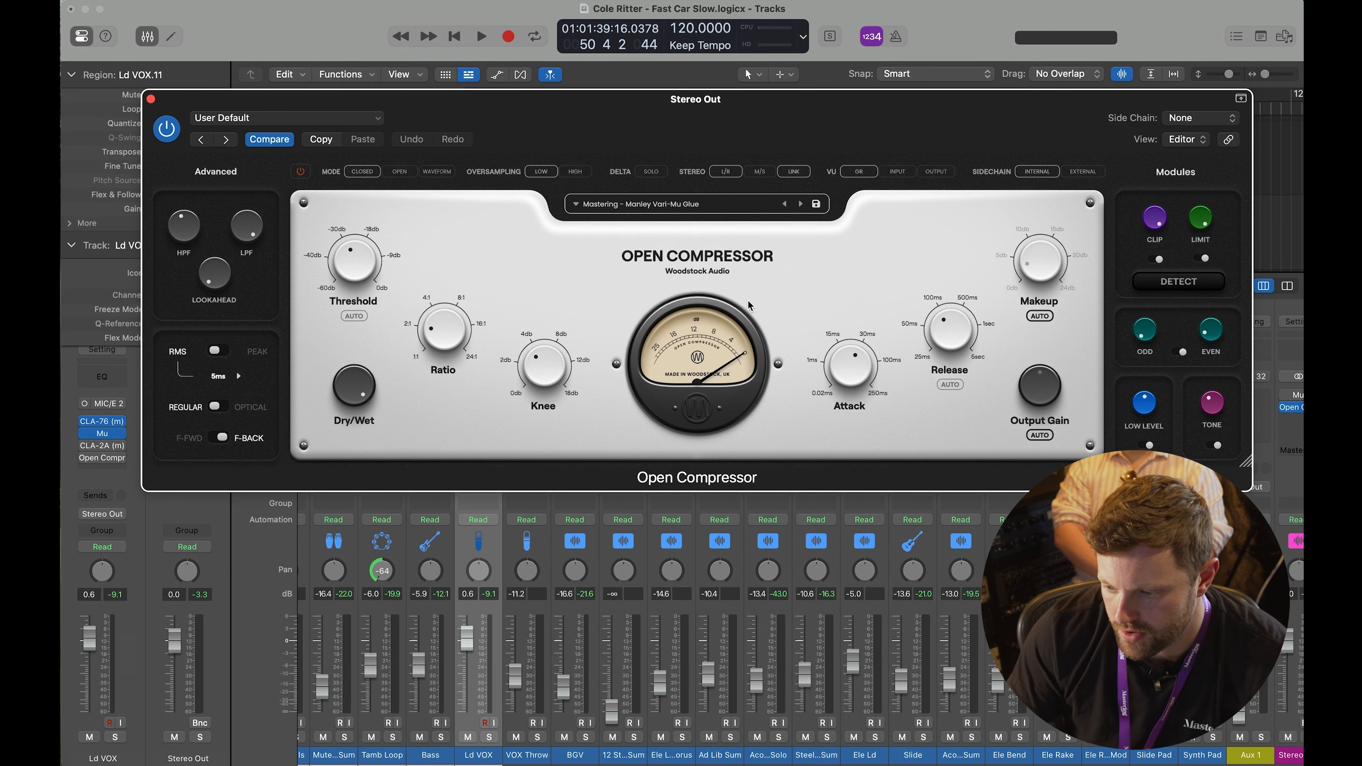
Step: Play the full mix, lower the Ld VOX fader to -0.8 dB and bypass the Stereo Out compressor for comparison
key(space)
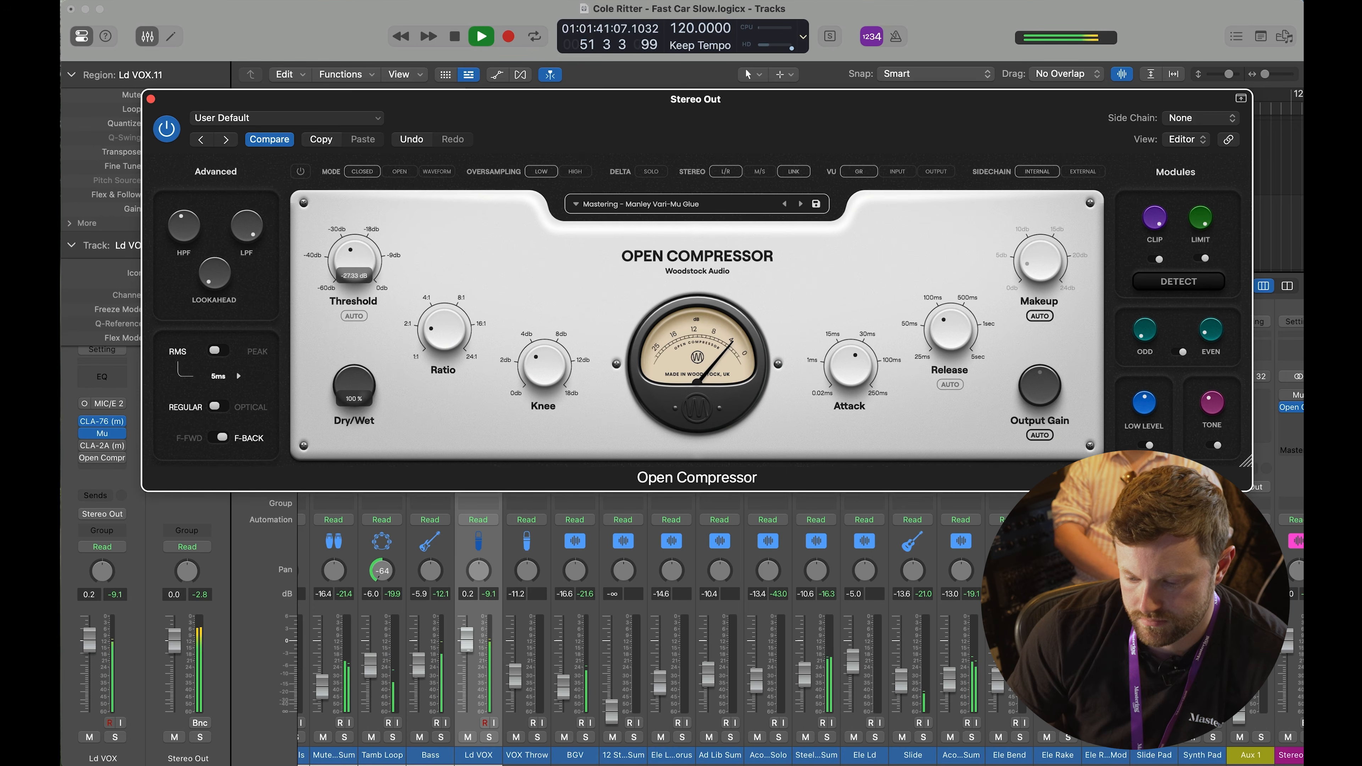
drag(467, 639, 468, 664)
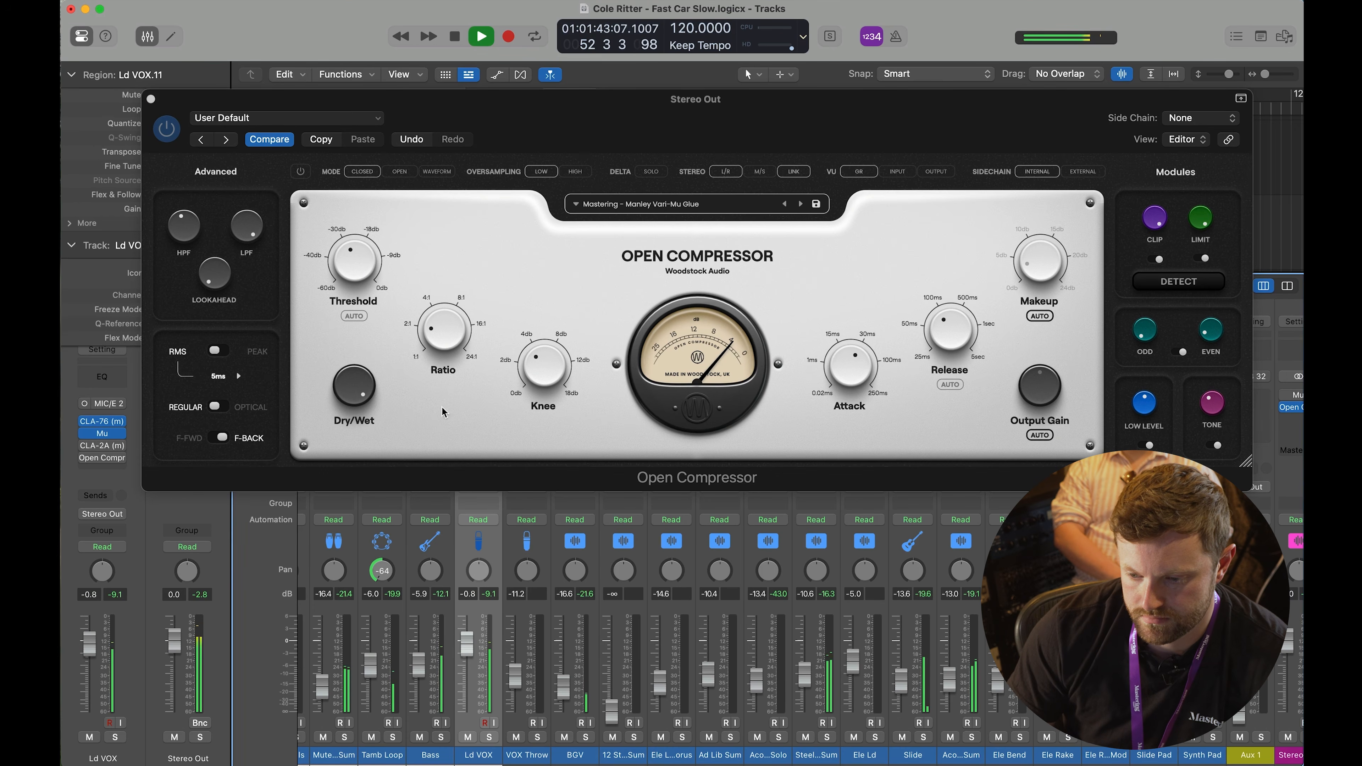
click(304, 172)
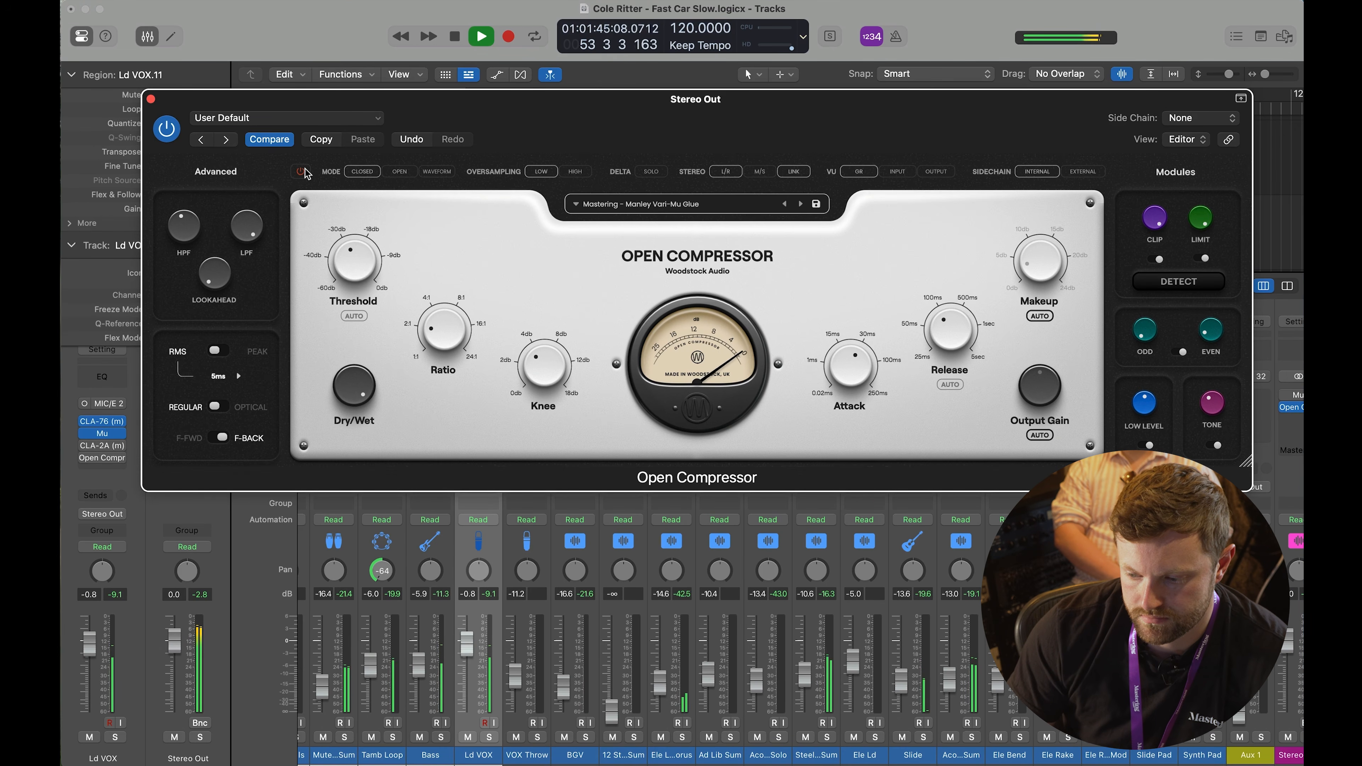